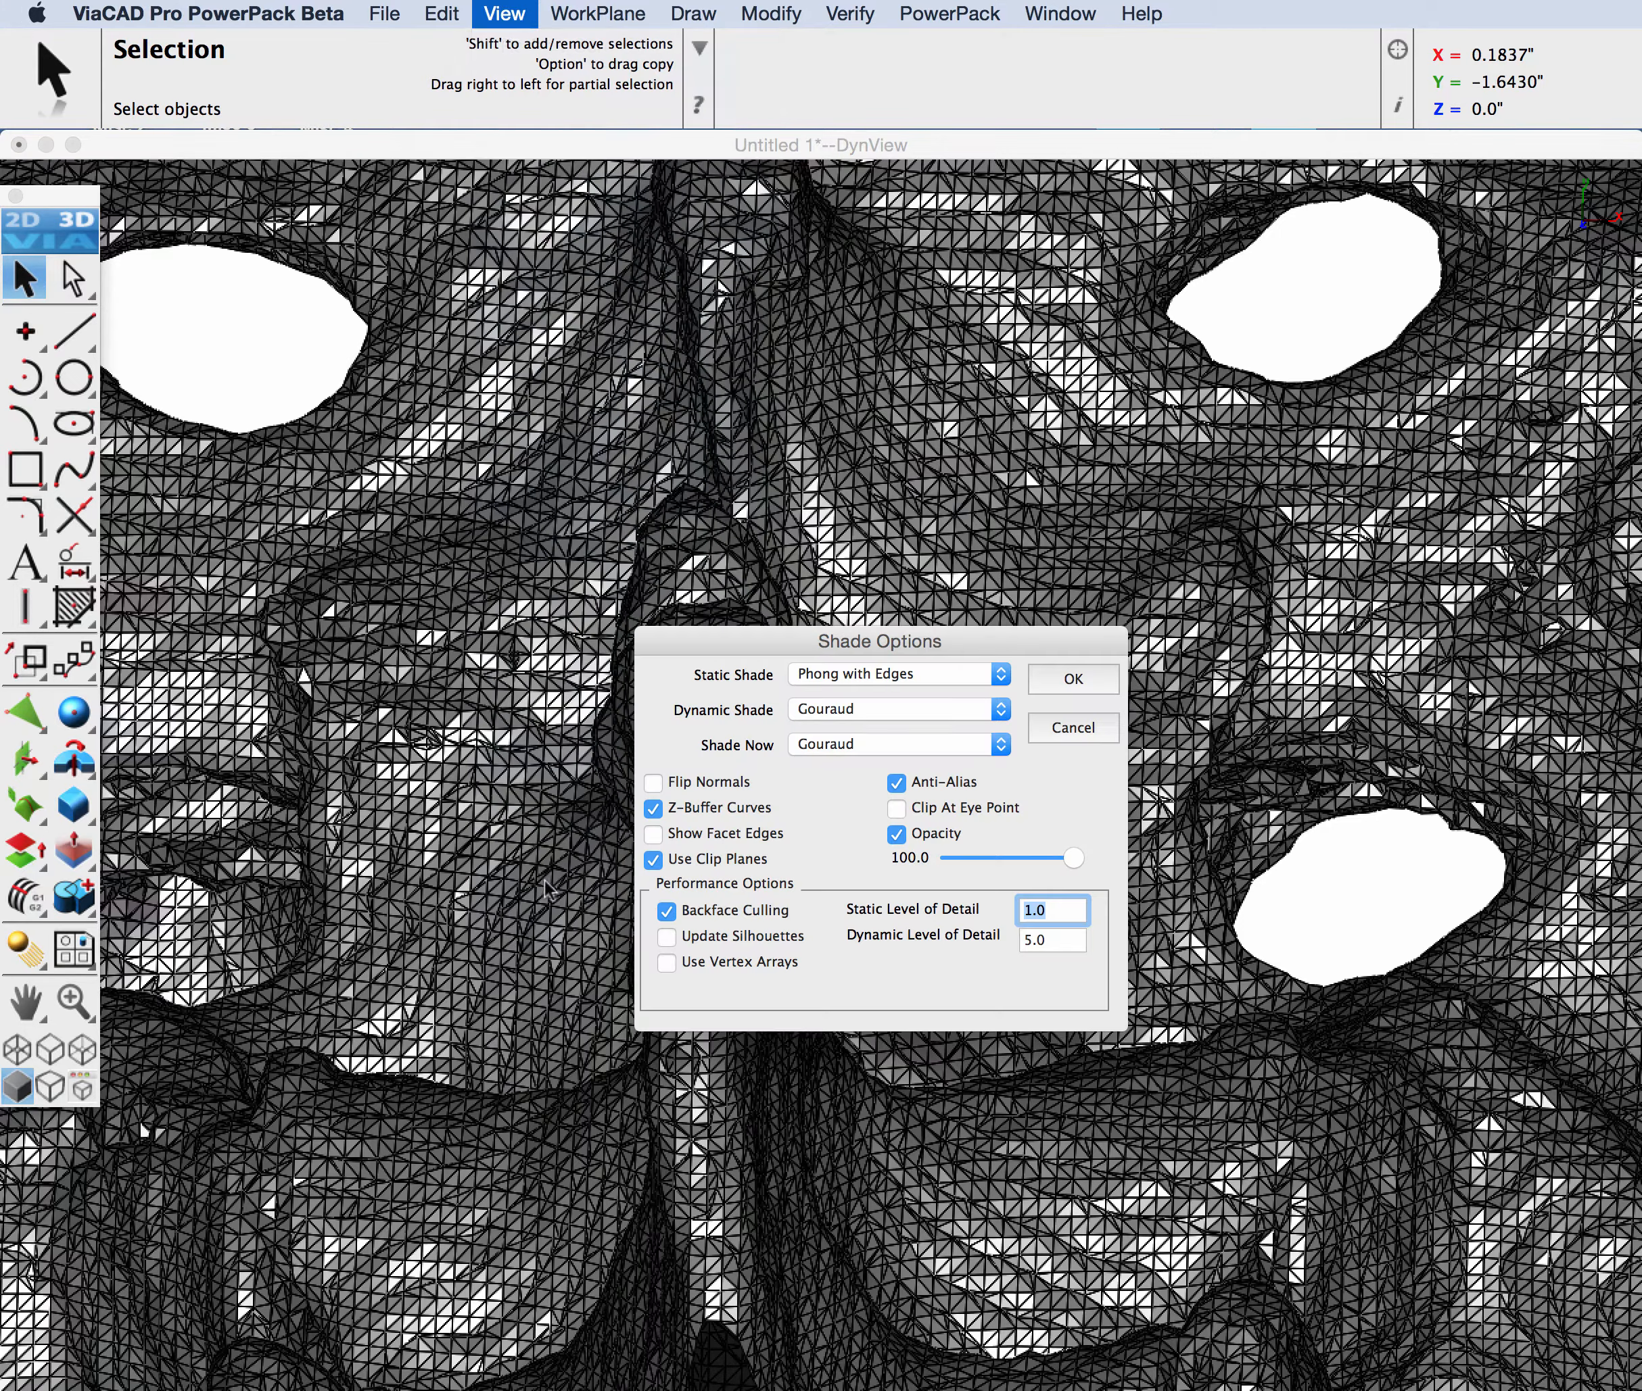
Step: Set both the static and dynamic shading modes to Phong in the shade options
{"action": "left_click_drag", "start_coordinate": [795, 630], "coordinate": [729, 501]}
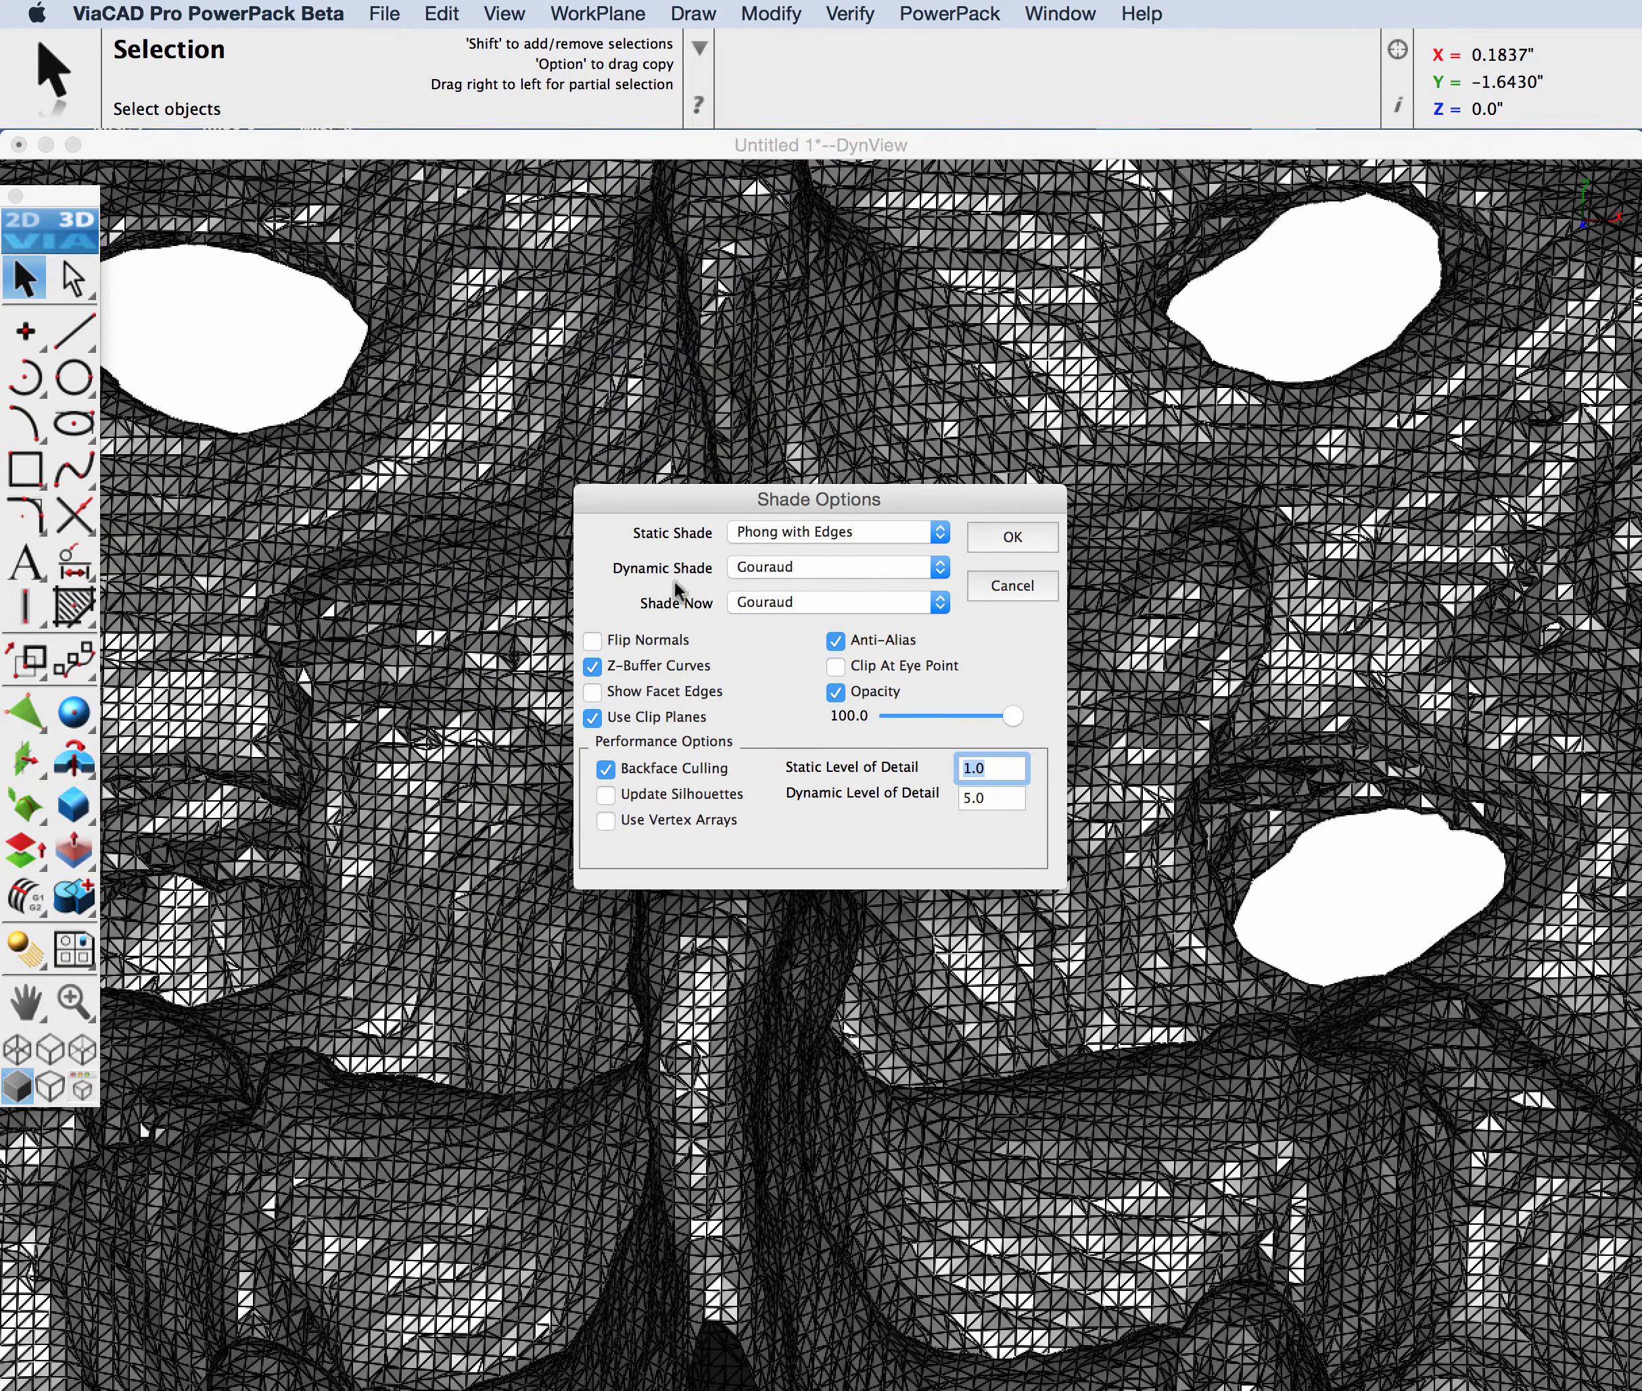
{"action": "left_click", "coordinate": [782, 531]}
{"action": "left_click", "coordinate": [778, 512]}
{"action": "left_click", "coordinate": [775, 564]}
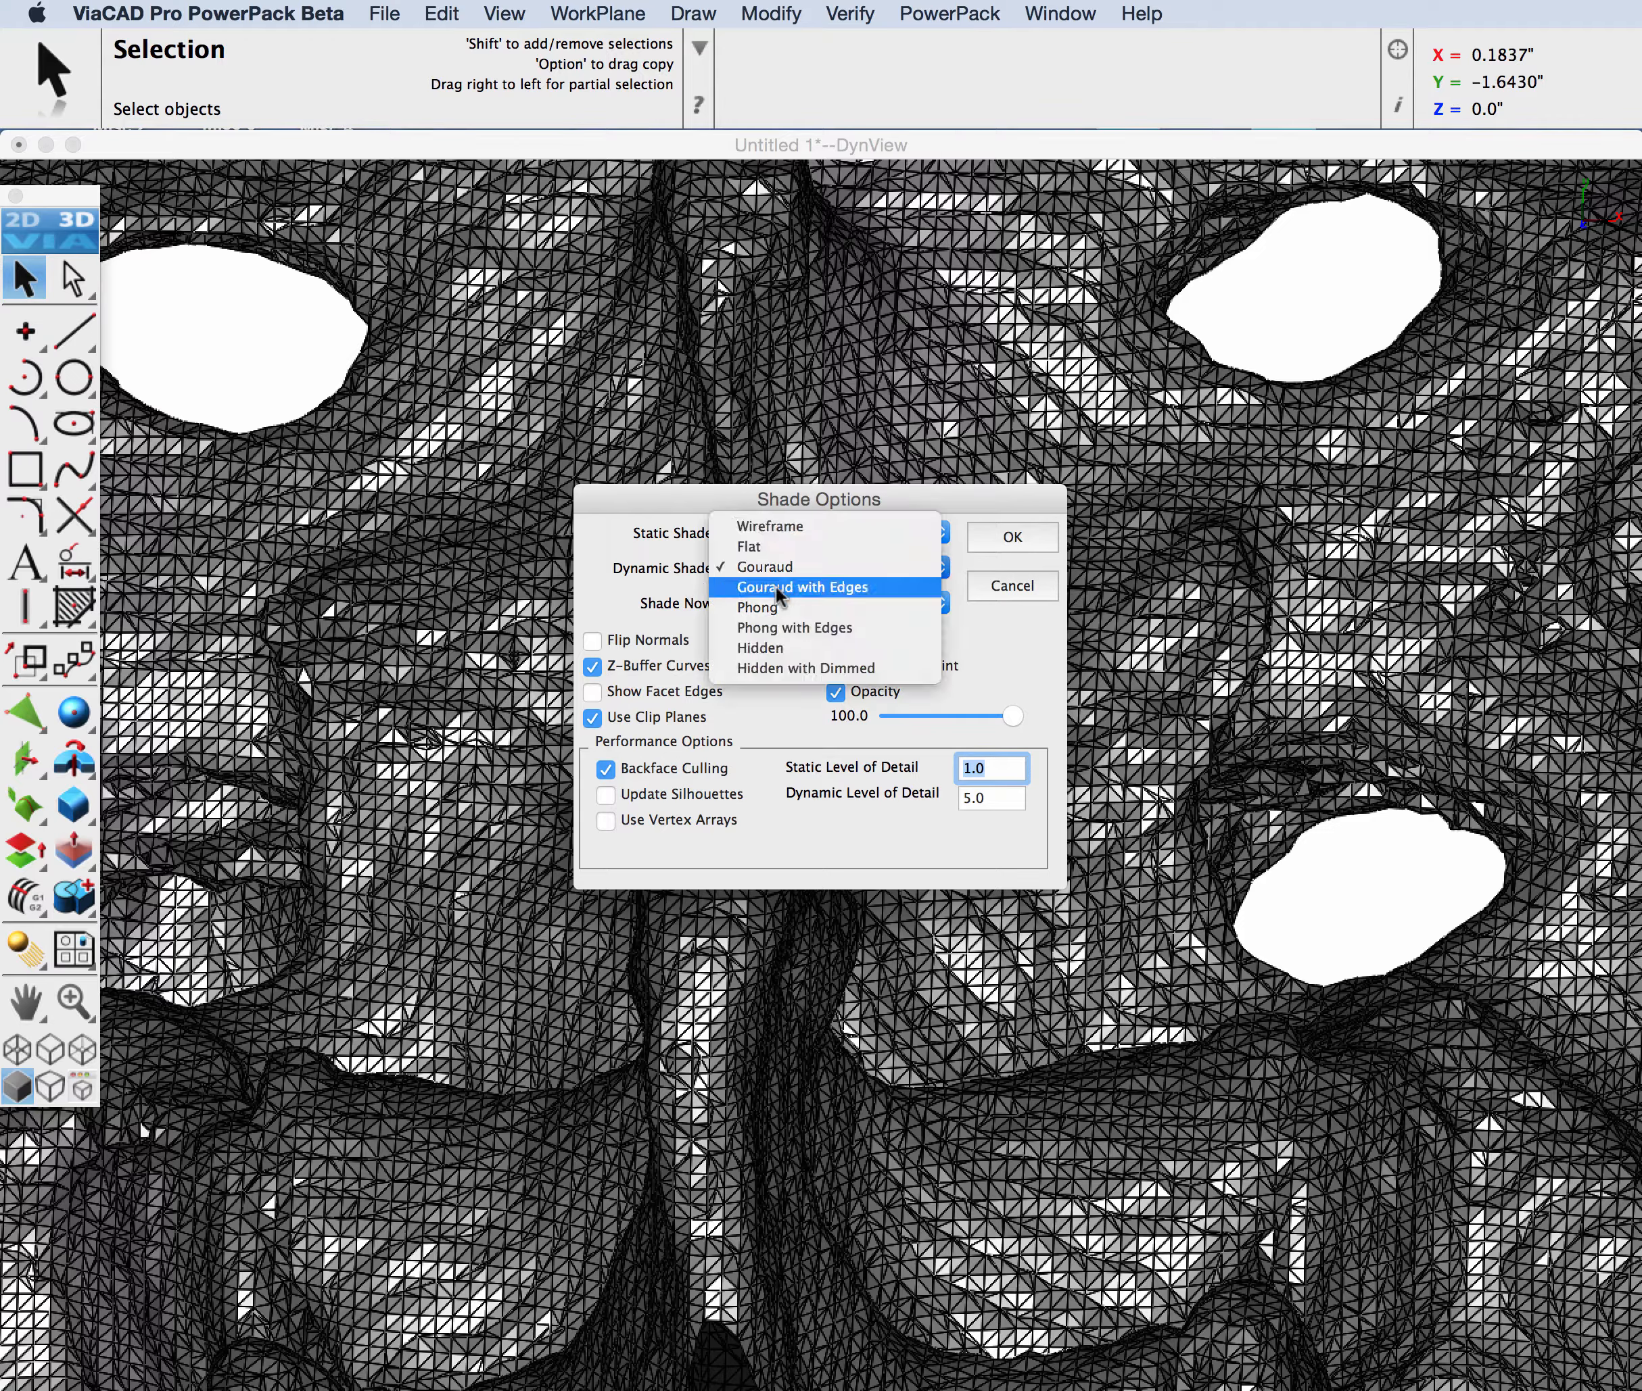
{"action": "left_click", "coordinate": [770, 609]}
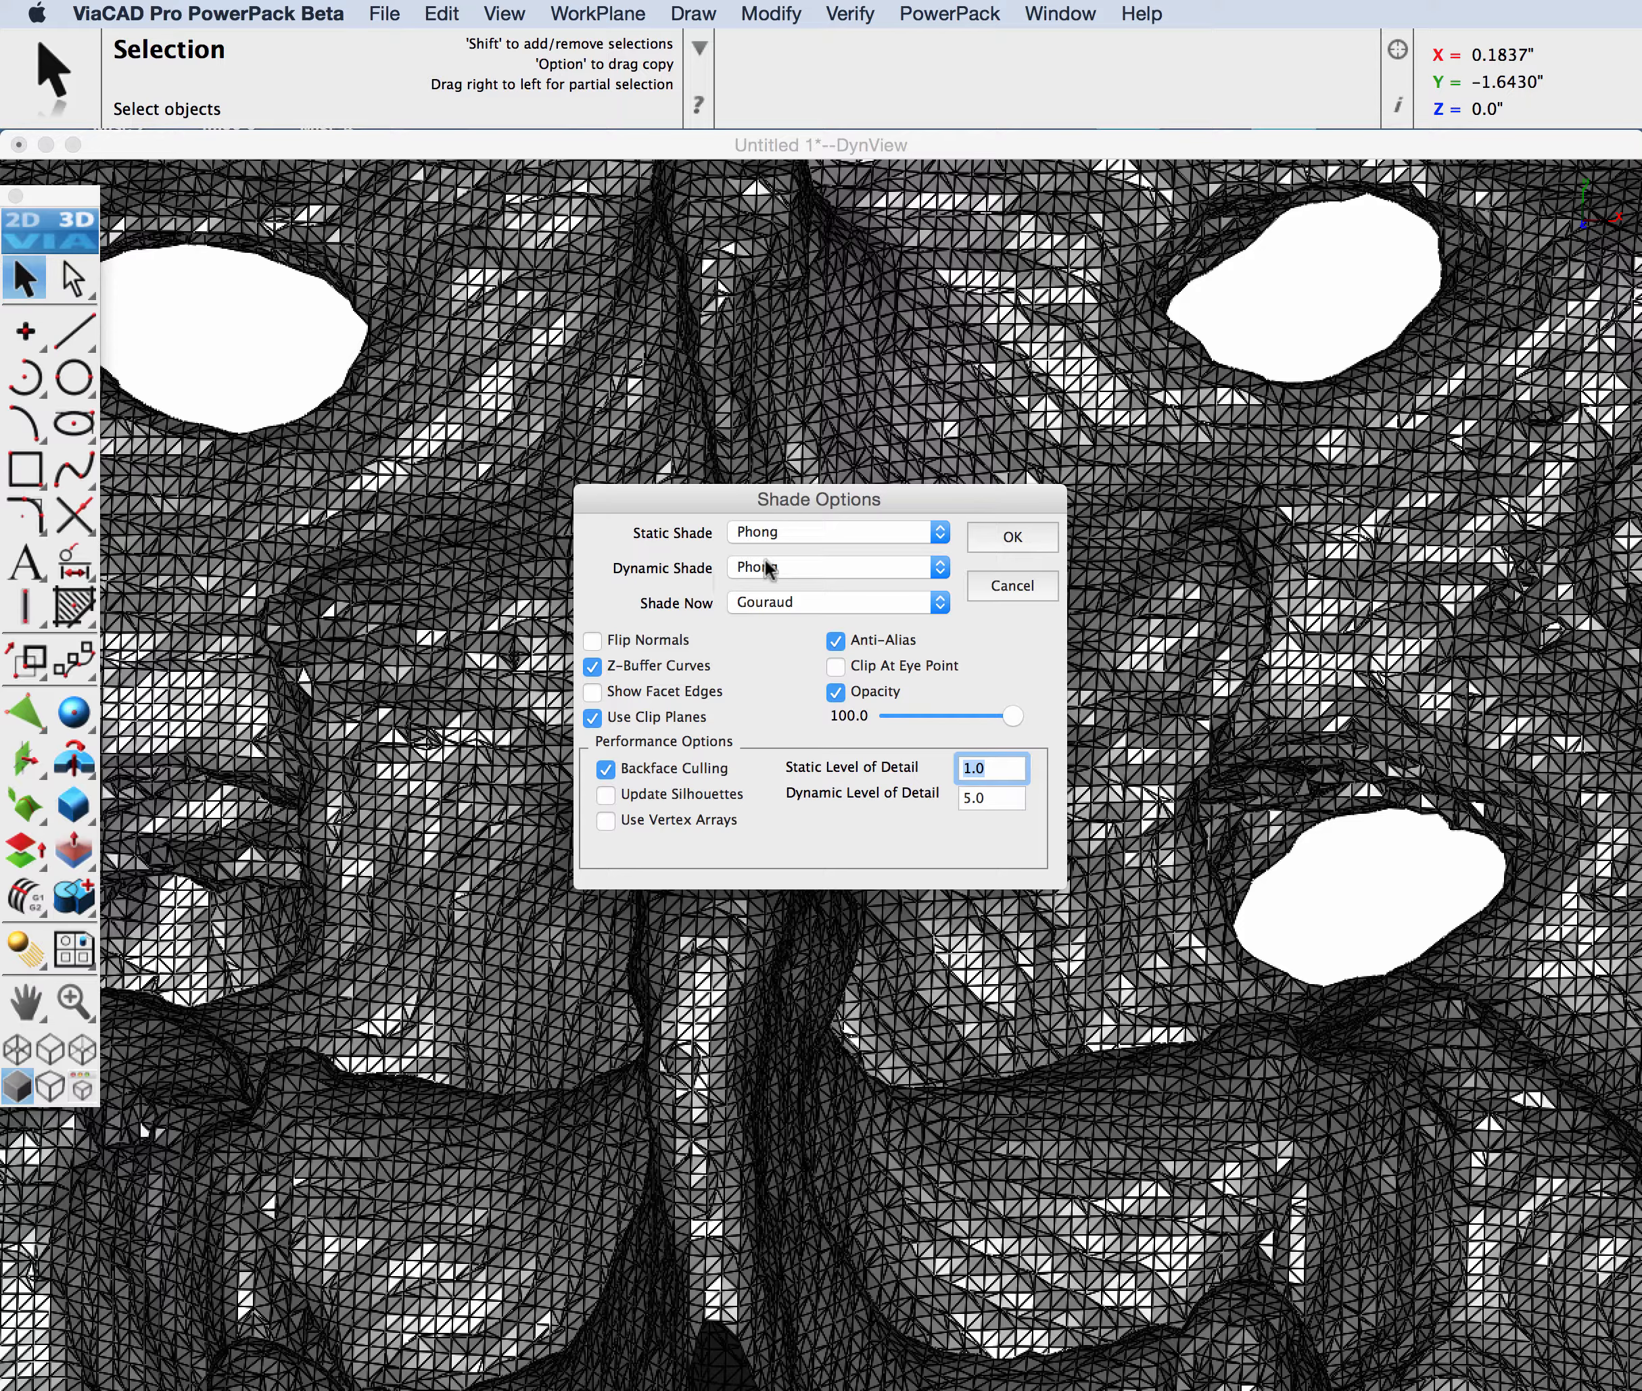
{"action": "left_click", "coordinate": [1009, 539]}
Step: Examine the whole shaded pelvis mesh by rotating it and using the standard views, ending in the isometric view
{"action": "scroll", "coordinate": [929, 594], "scroll_direction": "down", "scroll_amount": 5}
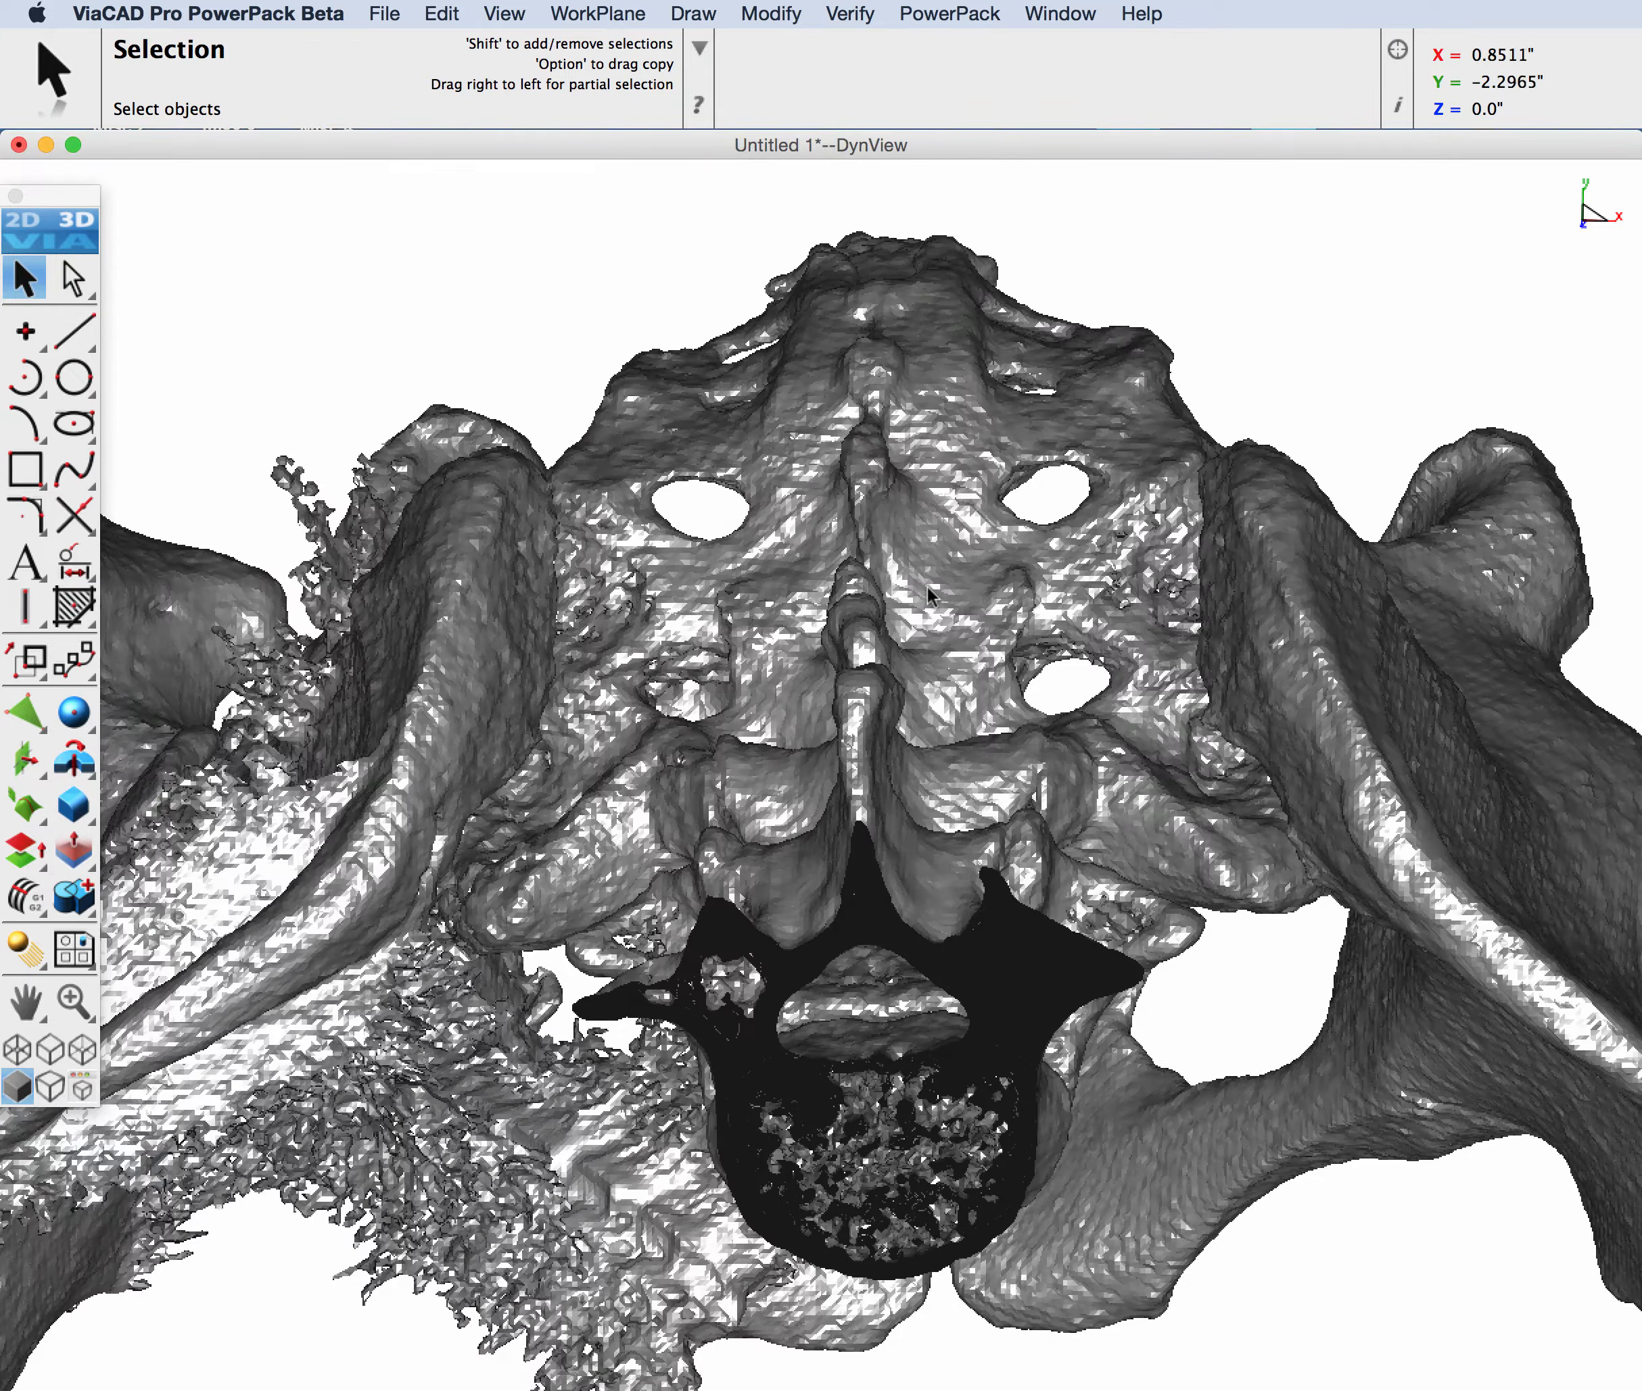
{"action": "scroll", "coordinate": [928, 595], "scroll_direction": "down", "scroll_amount": 5}
{"action": "middle_click_drag", "start_coordinate": [805, 943], "coordinate": [957, 785]}
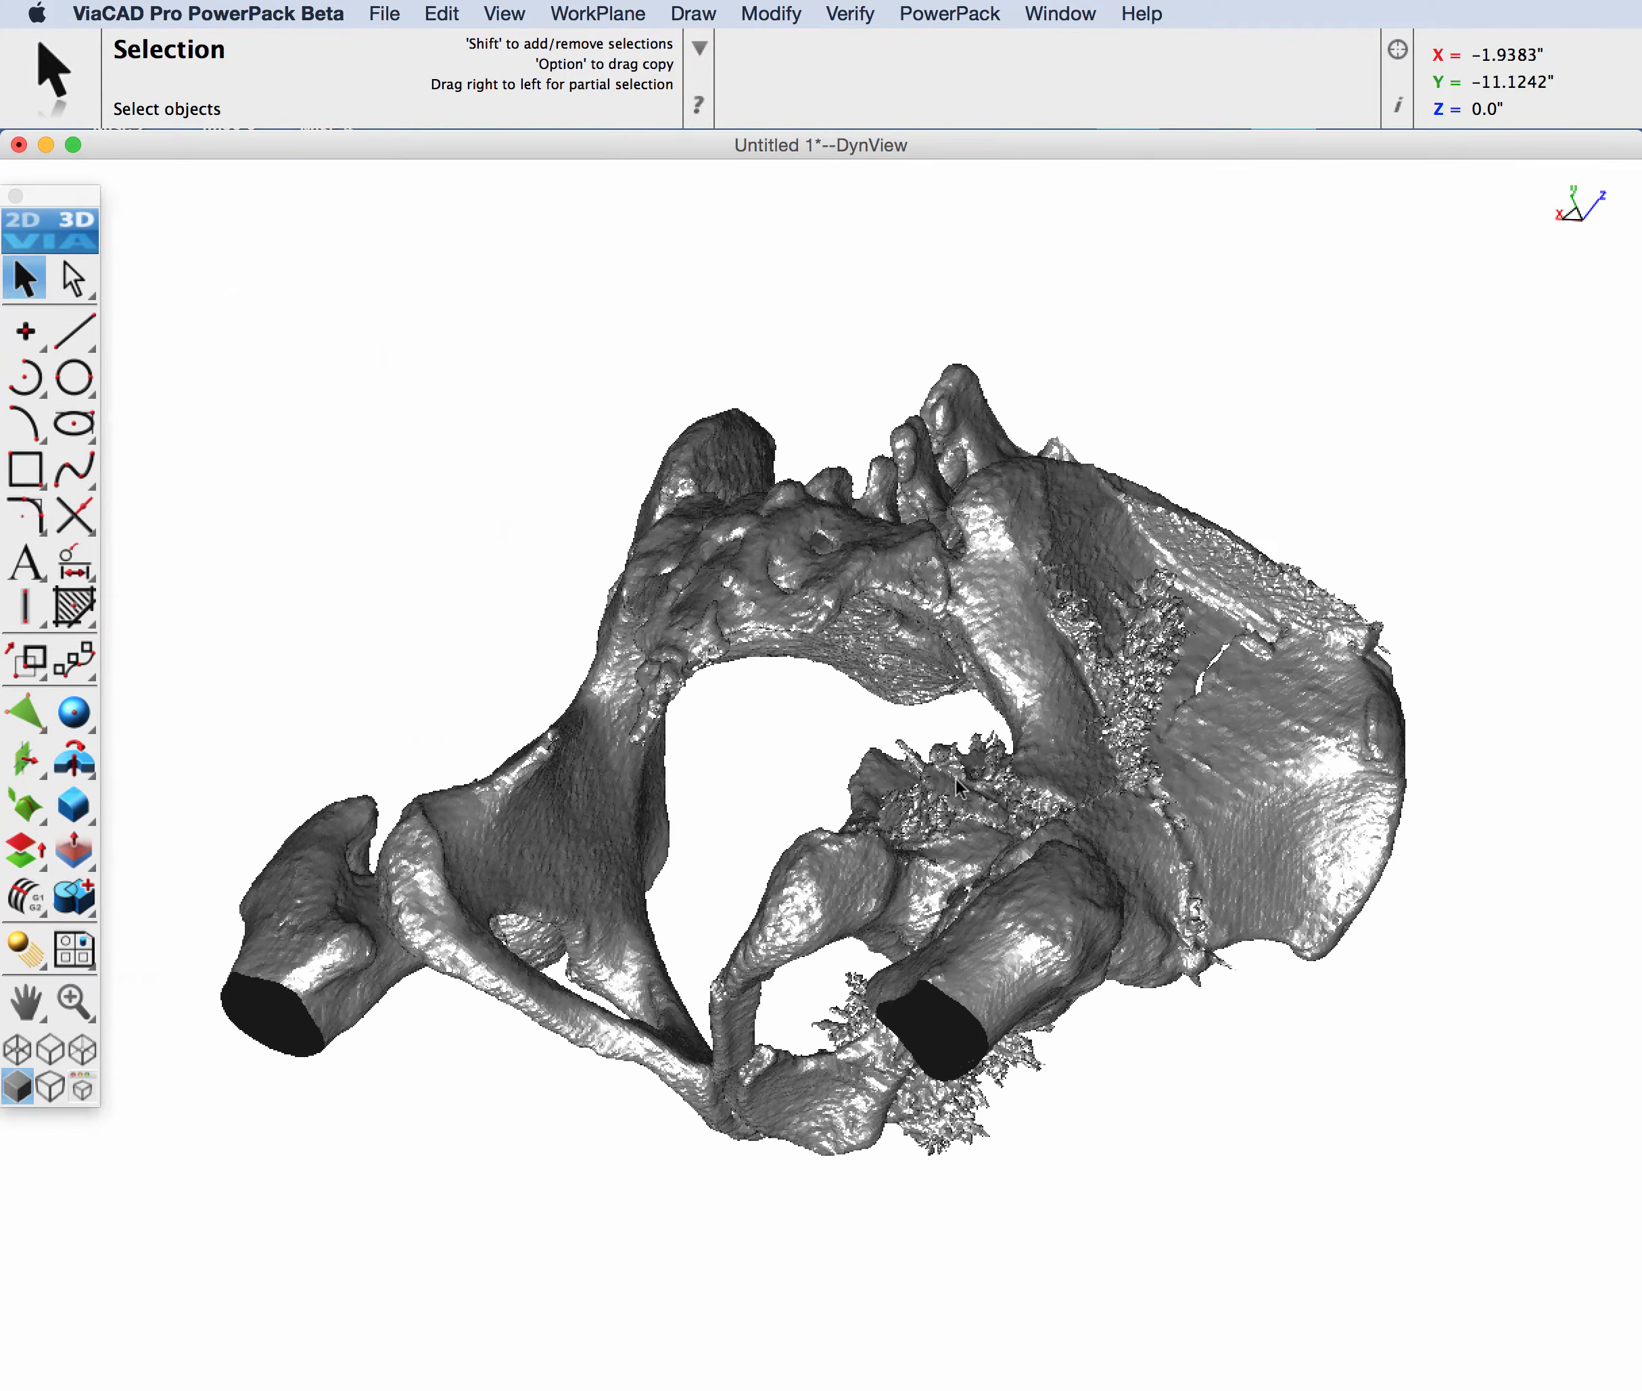
{"action": "key", "text": "super+1"}
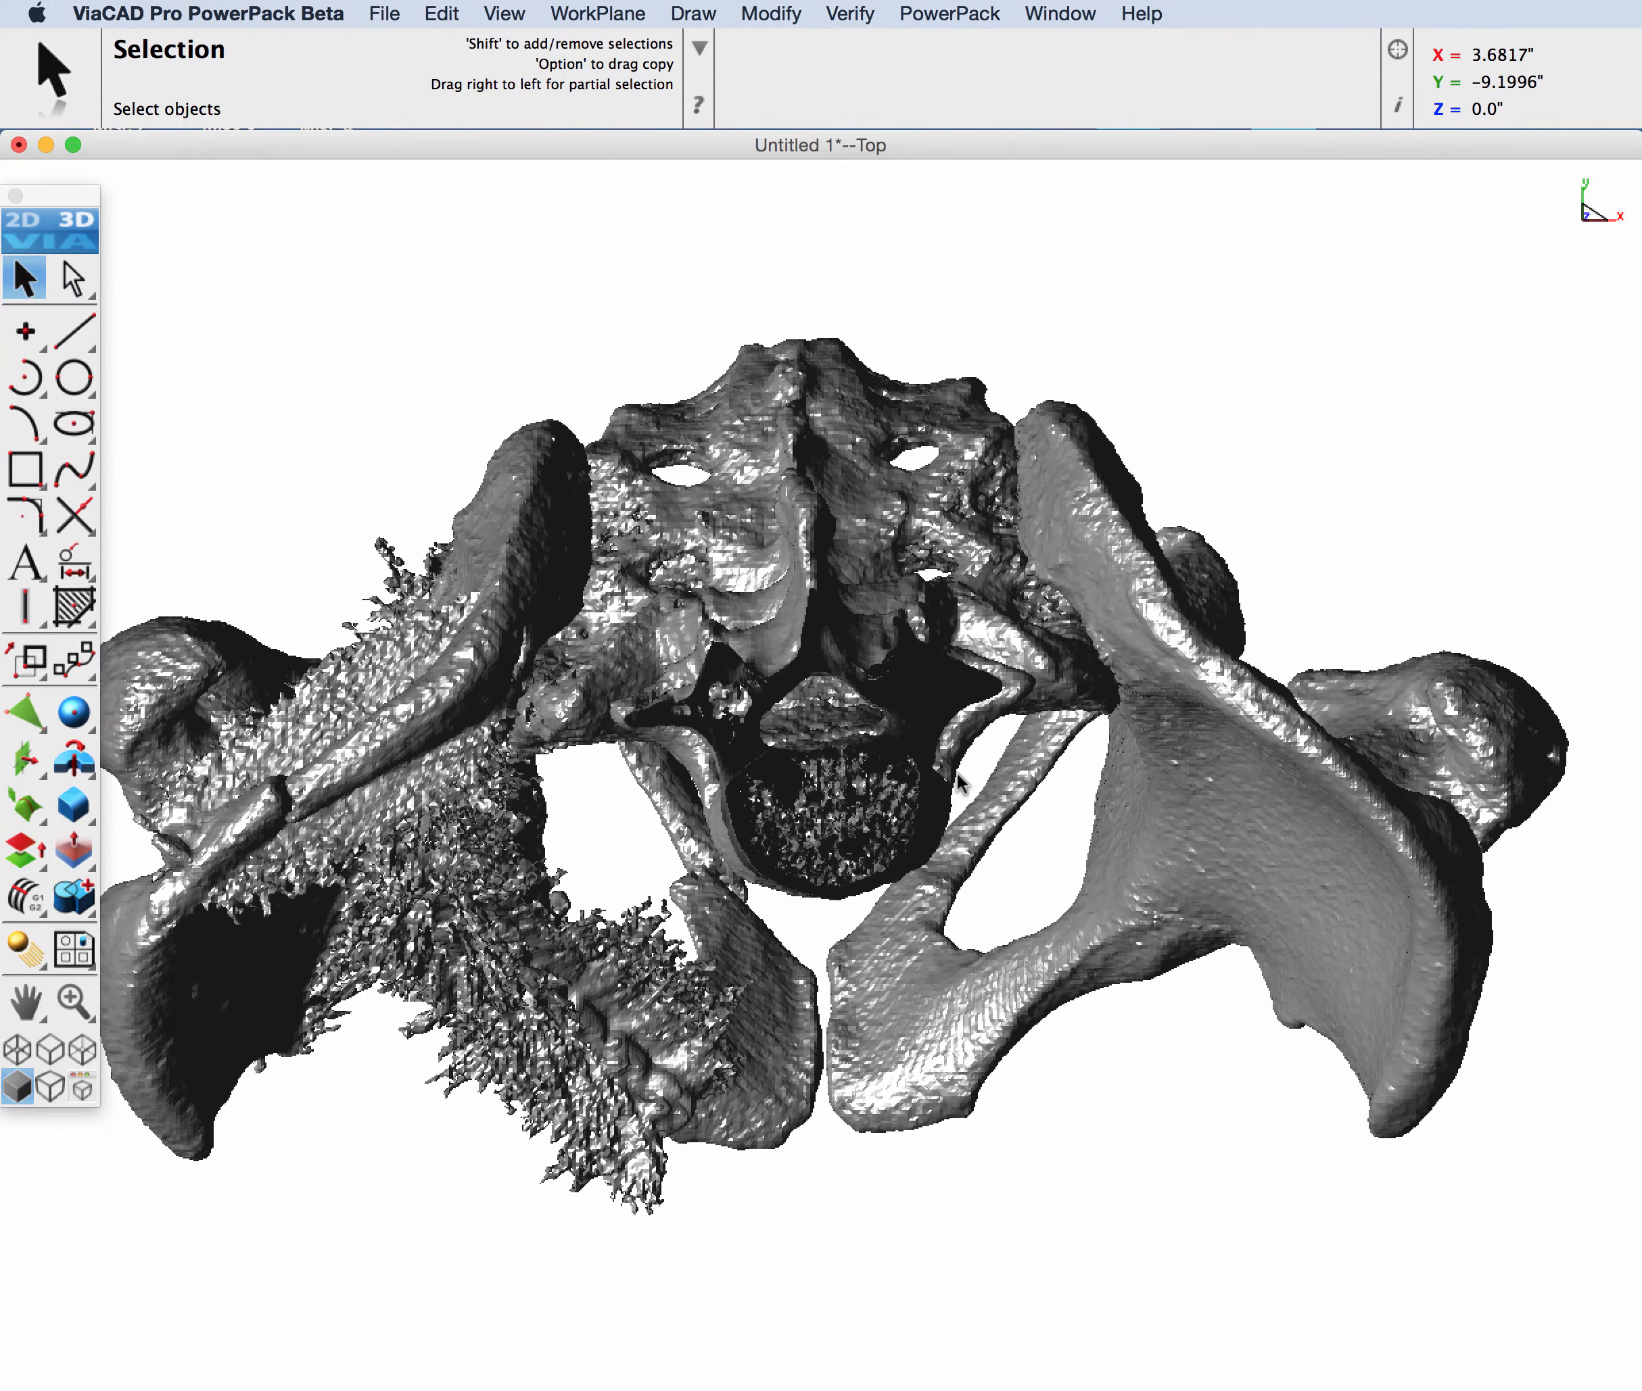
{"action": "key", "text": "super+2"}
{"action": "key", "text": "super+7"}
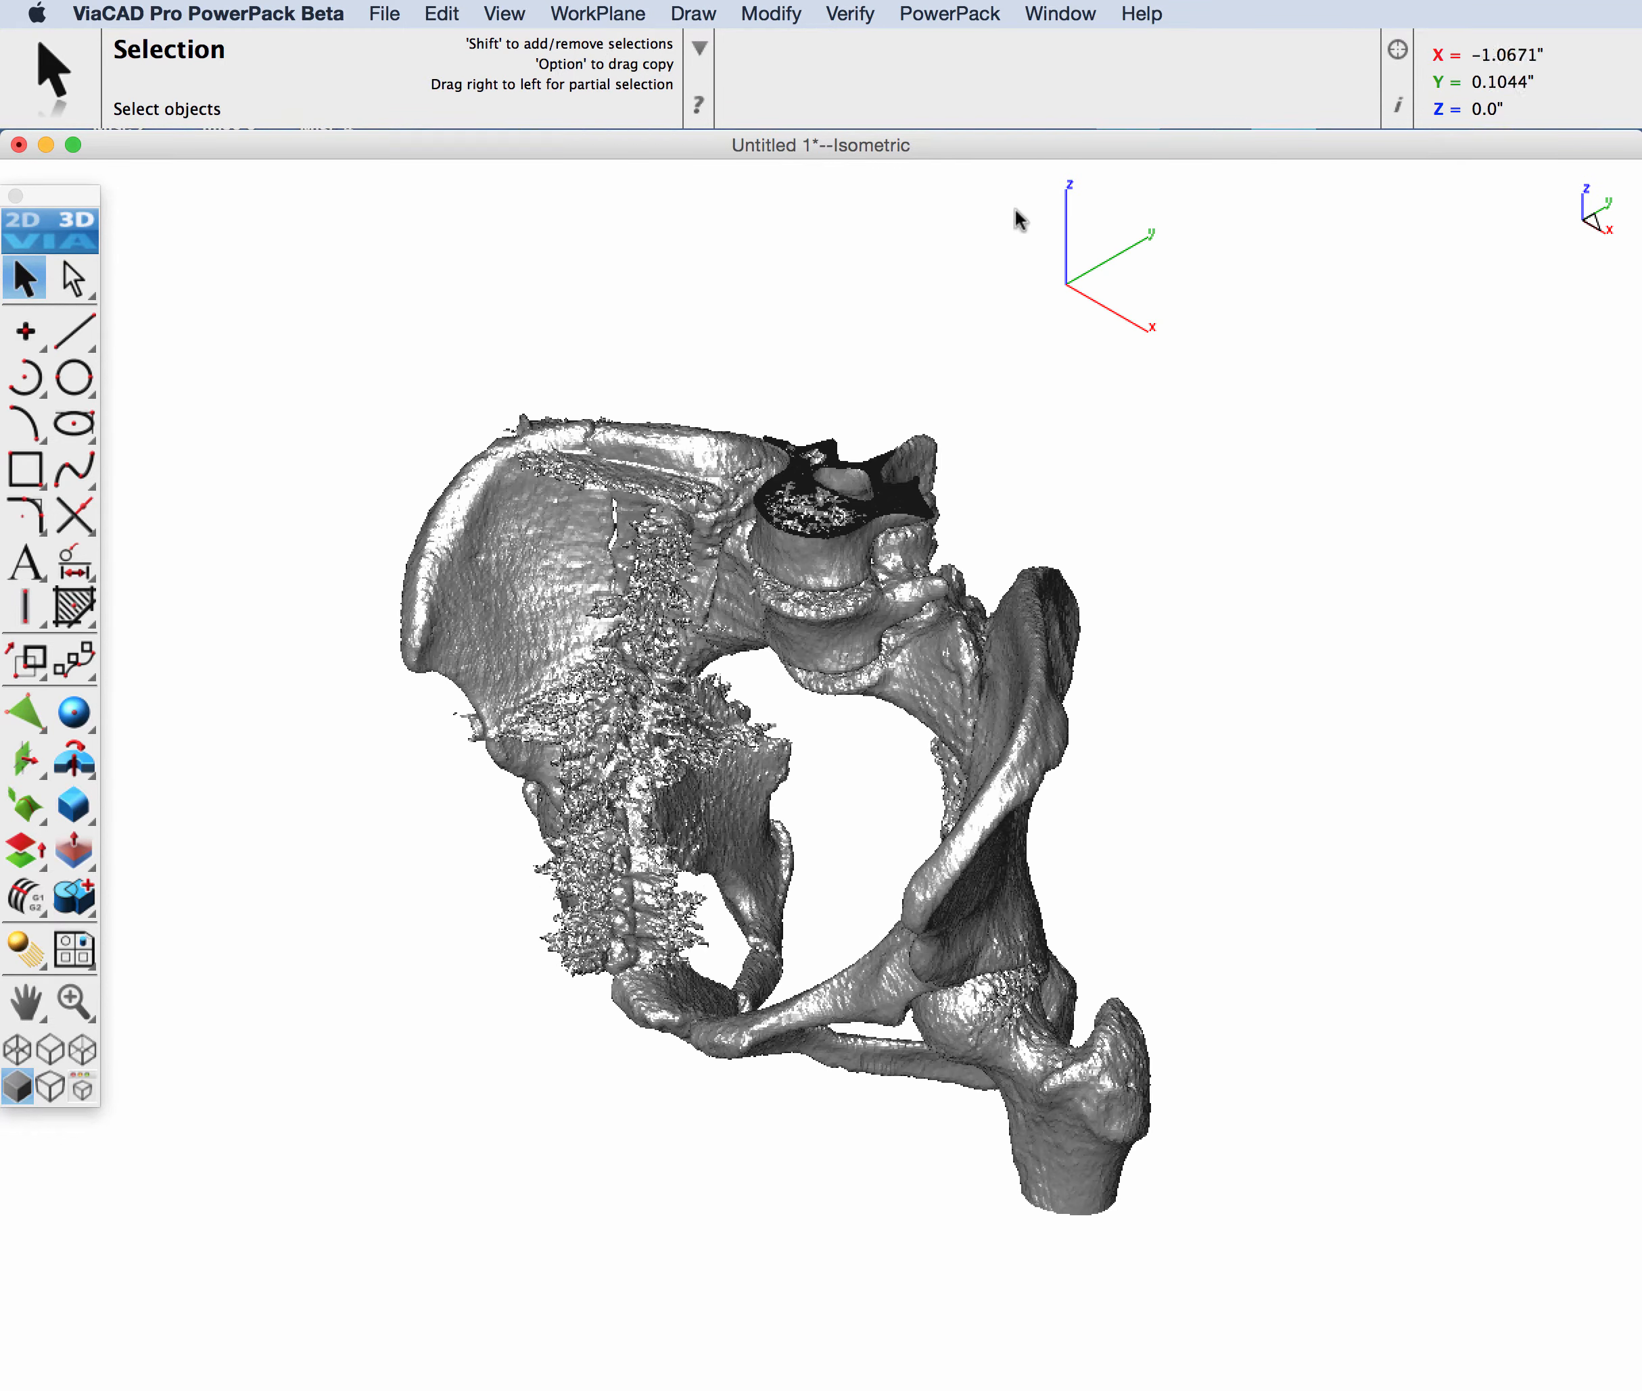
Step: Show the PowerPack 3D printing tool palette and place it clear of the drawing window's title bar
{"action": "left_click", "coordinate": [973, 10]}
{"action": "left_click", "coordinate": [988, 44]}
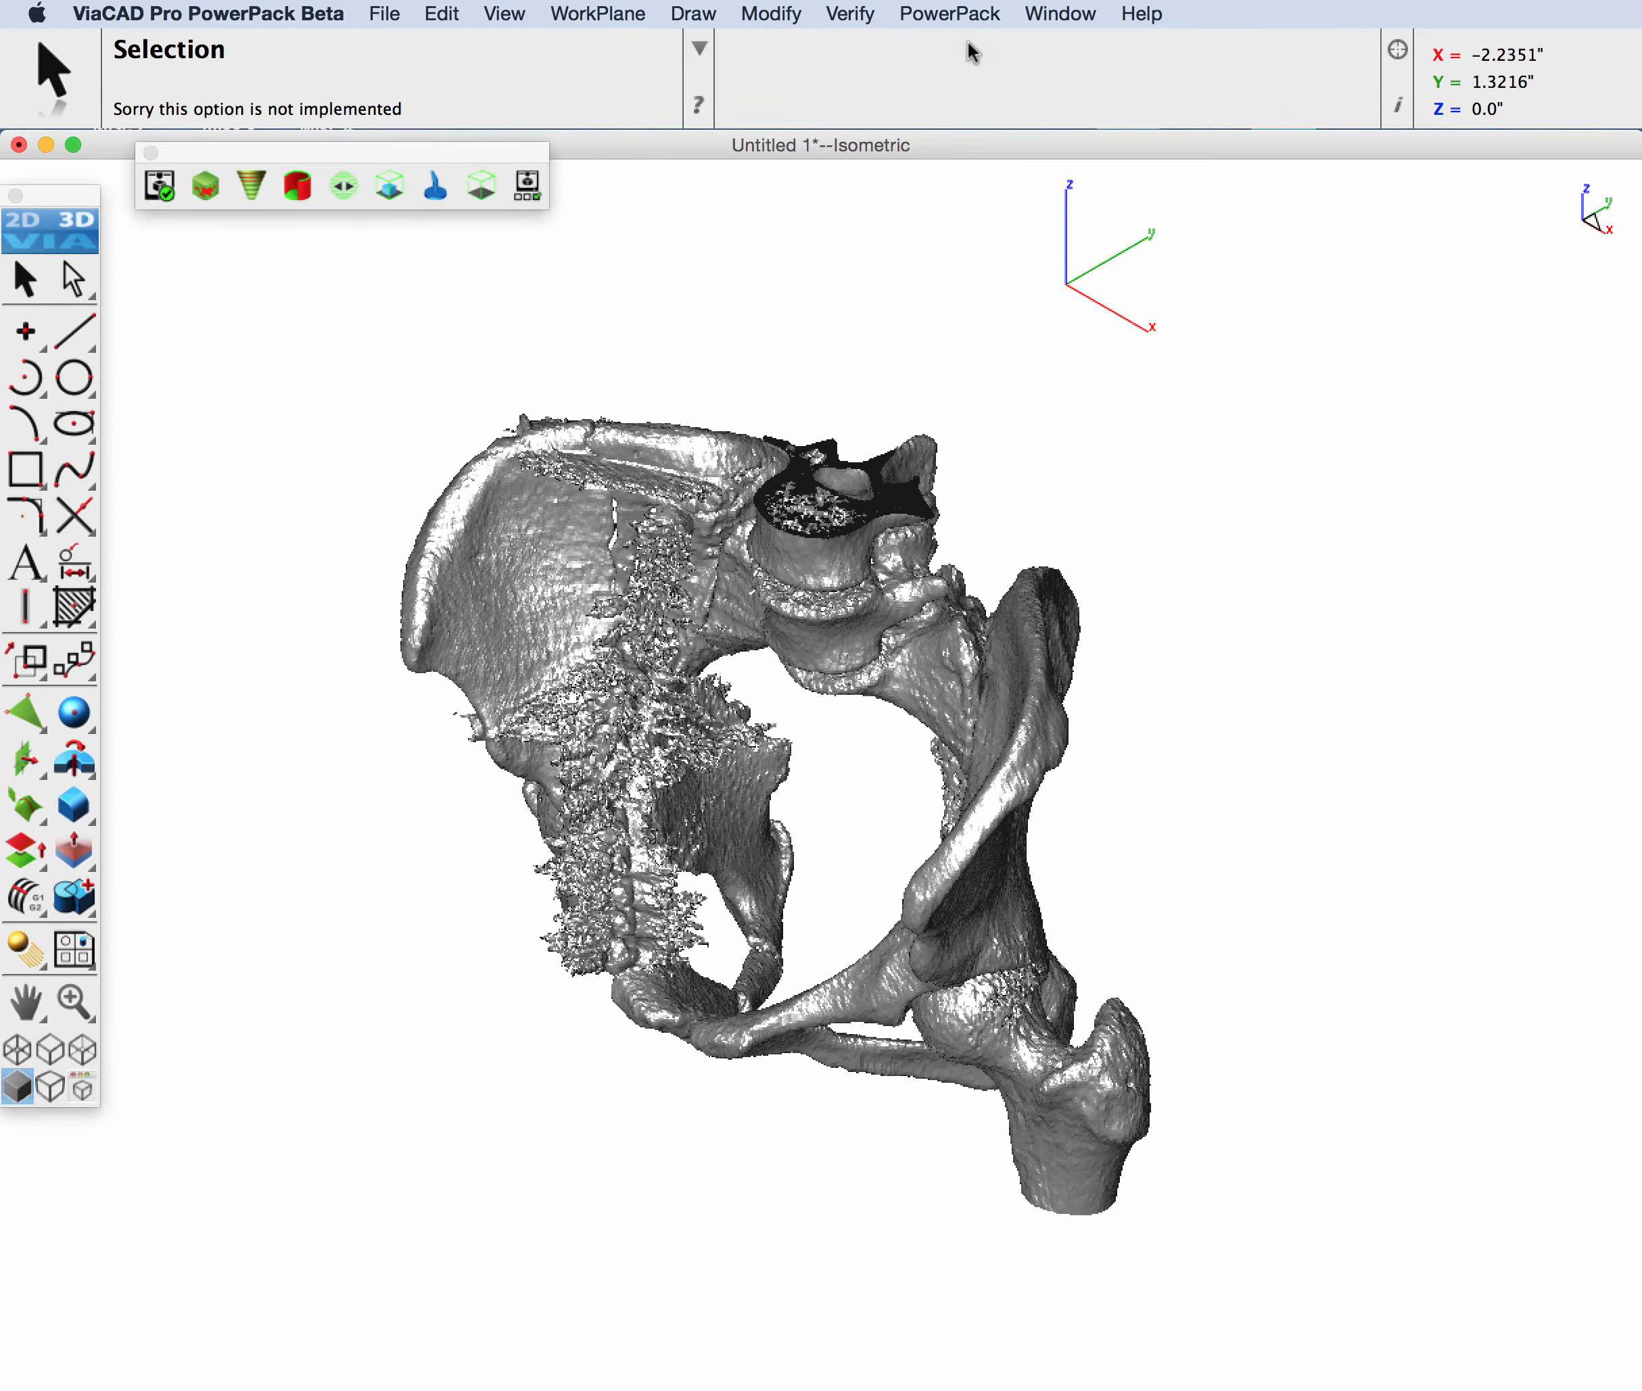
{"action": "left_click_drag", "start_coordinate": [531, 147], "coordinate": [522, 174]}
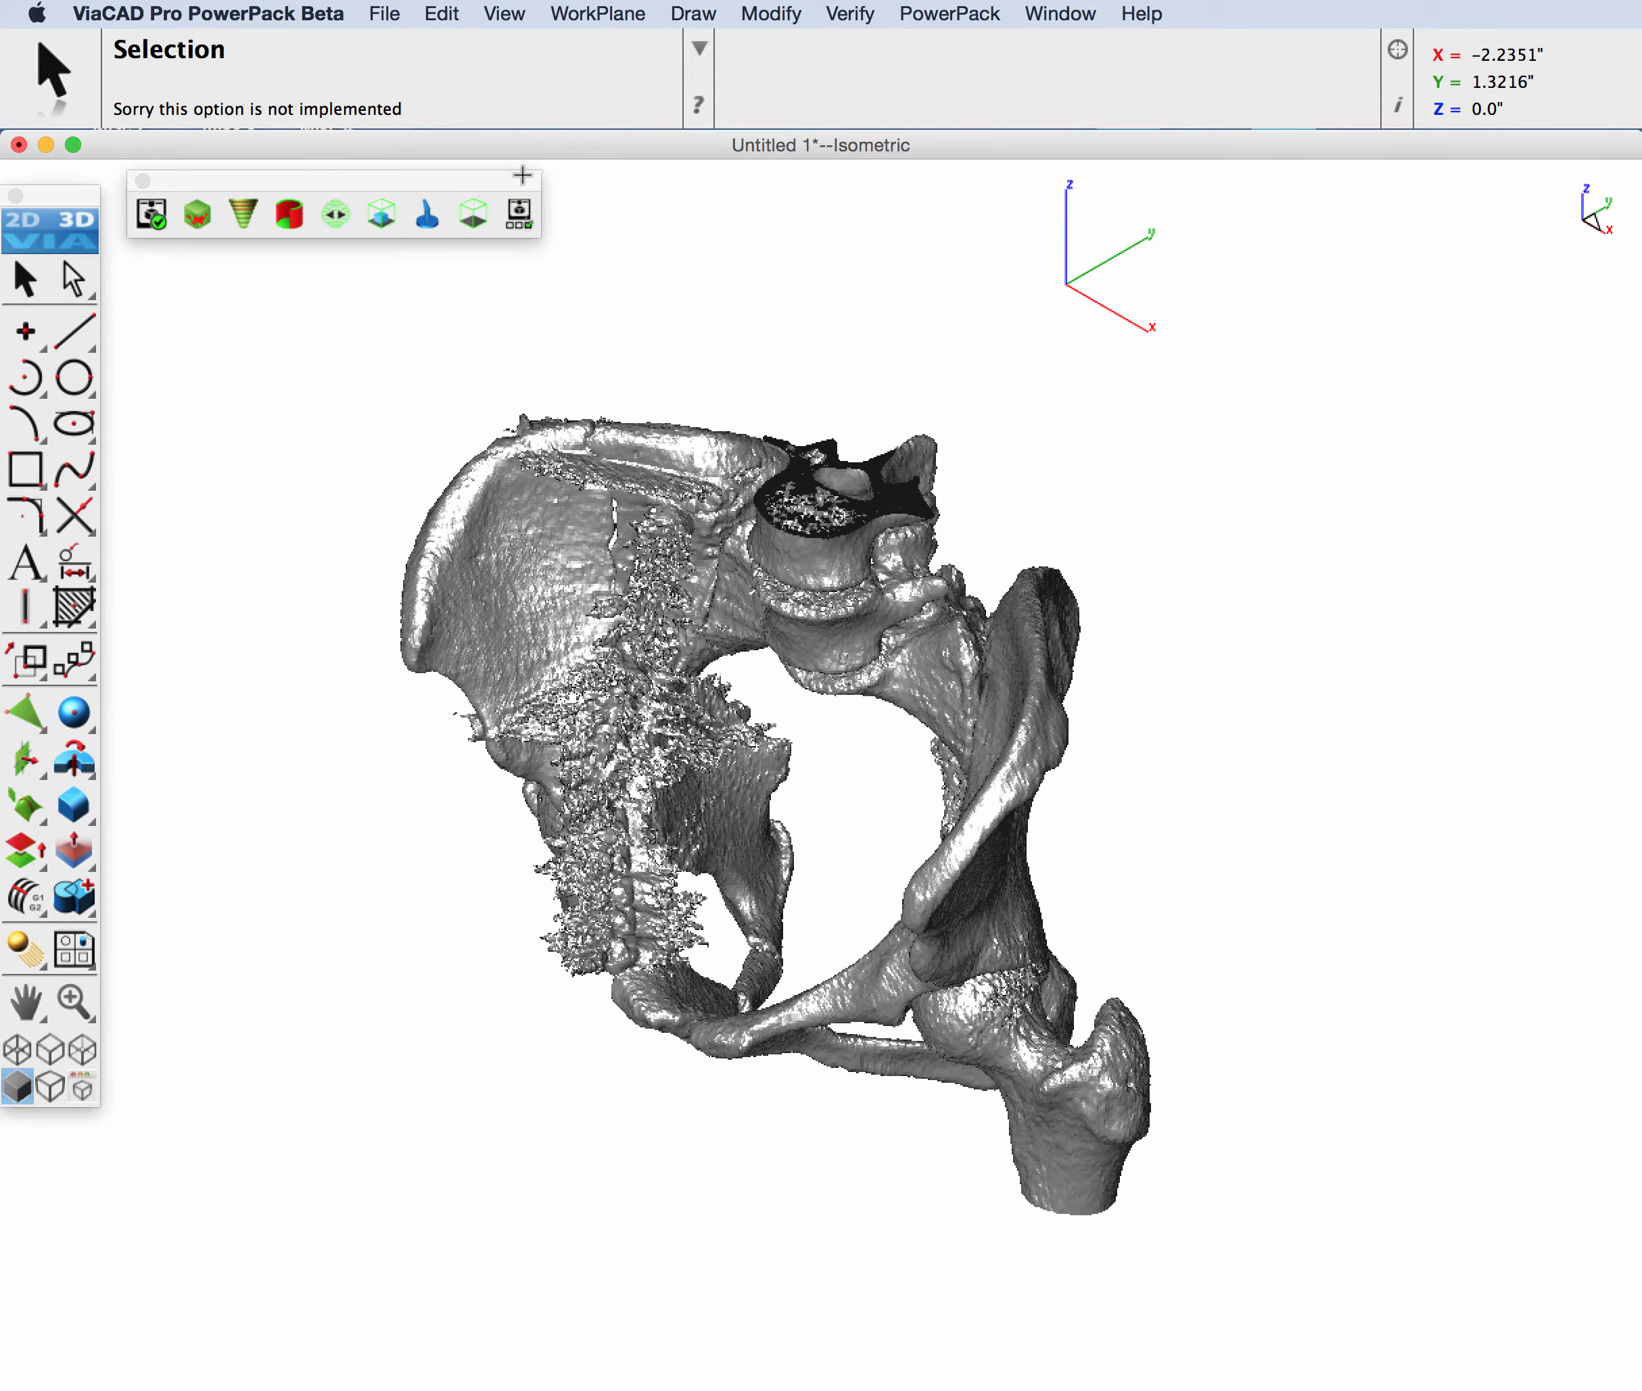
Step: Run a 3D Print Check on the pelvis mesh, review the report and dismiss it
{"action": "left_click", "coordinate": [151, 213]}
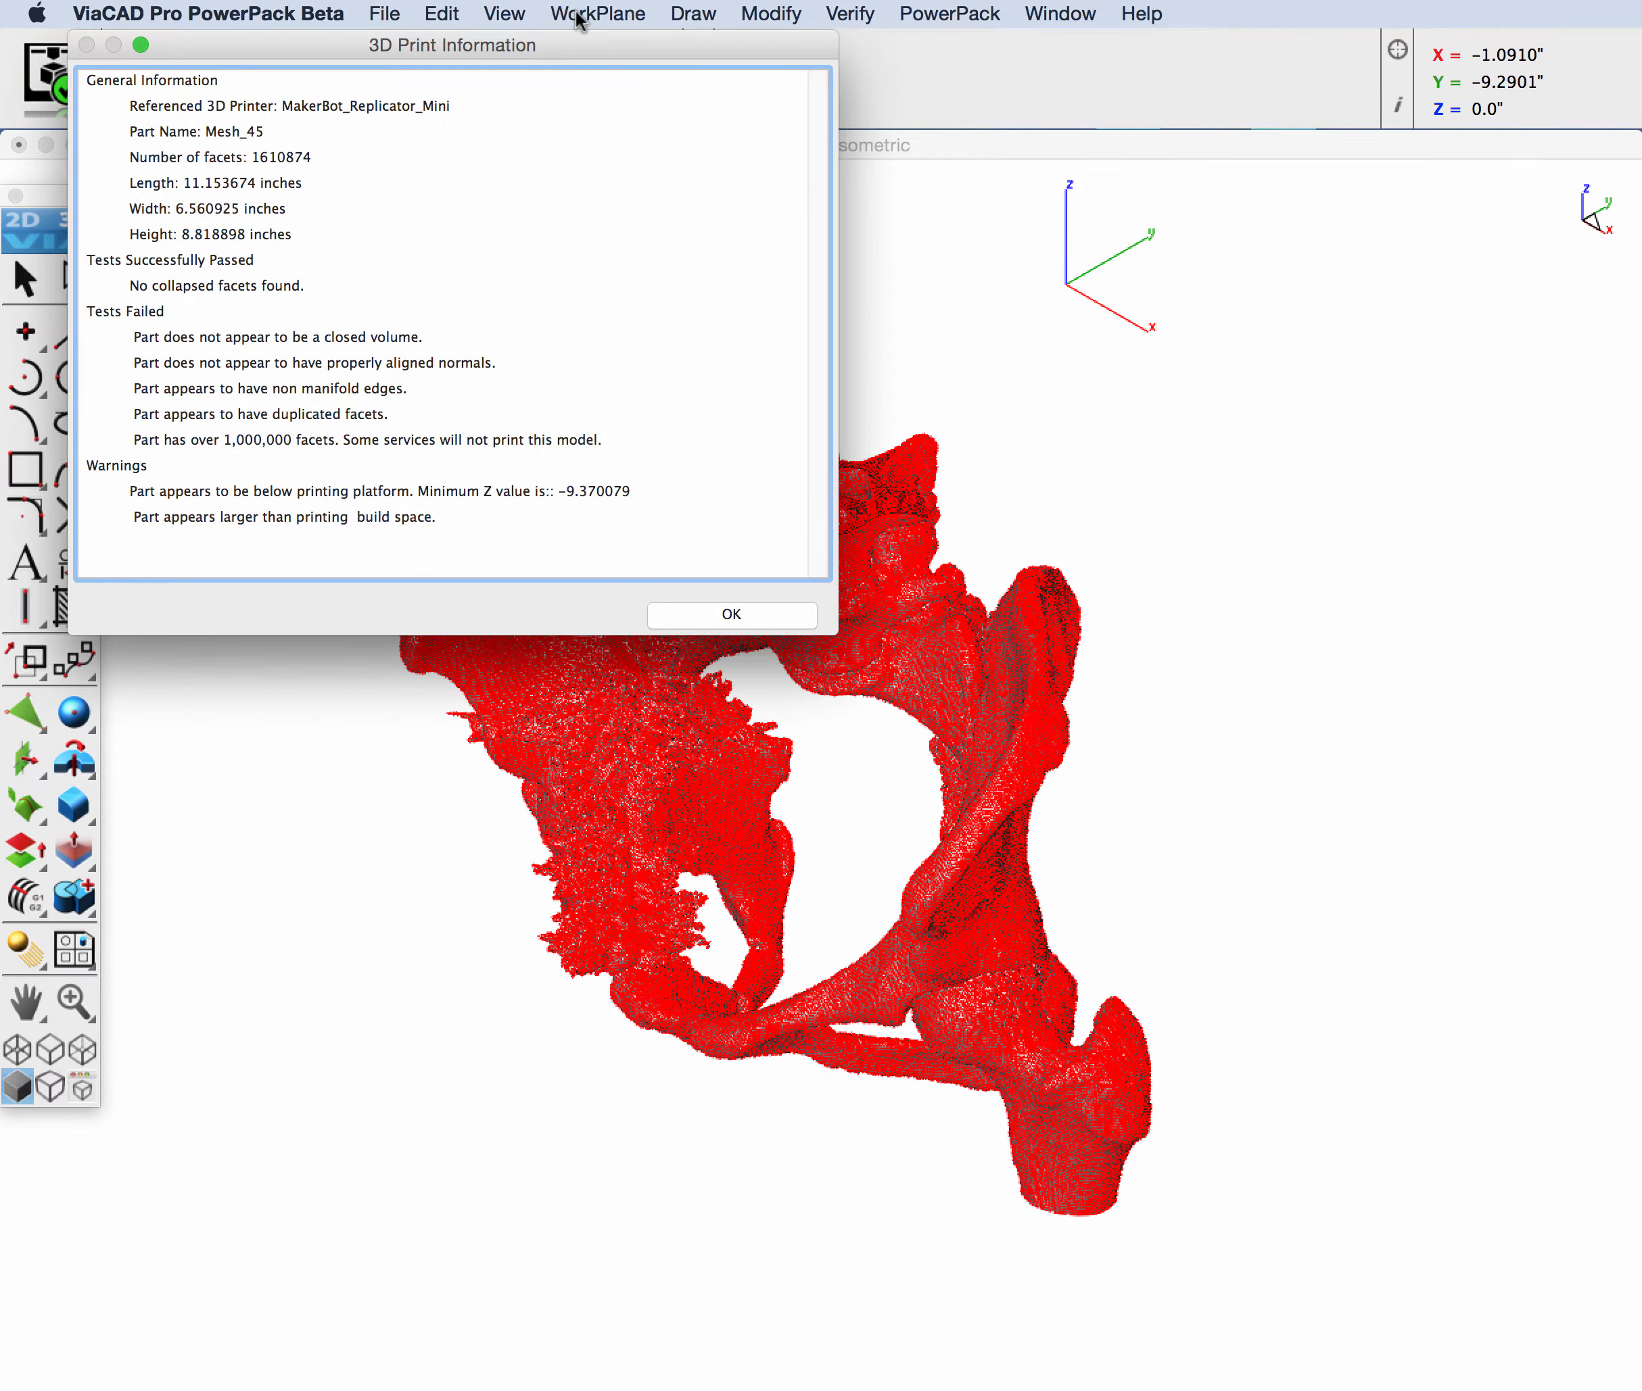
{"action": "left_click_drag", "start_coordinate": [580, 50], "coordinate": [624, 185]}
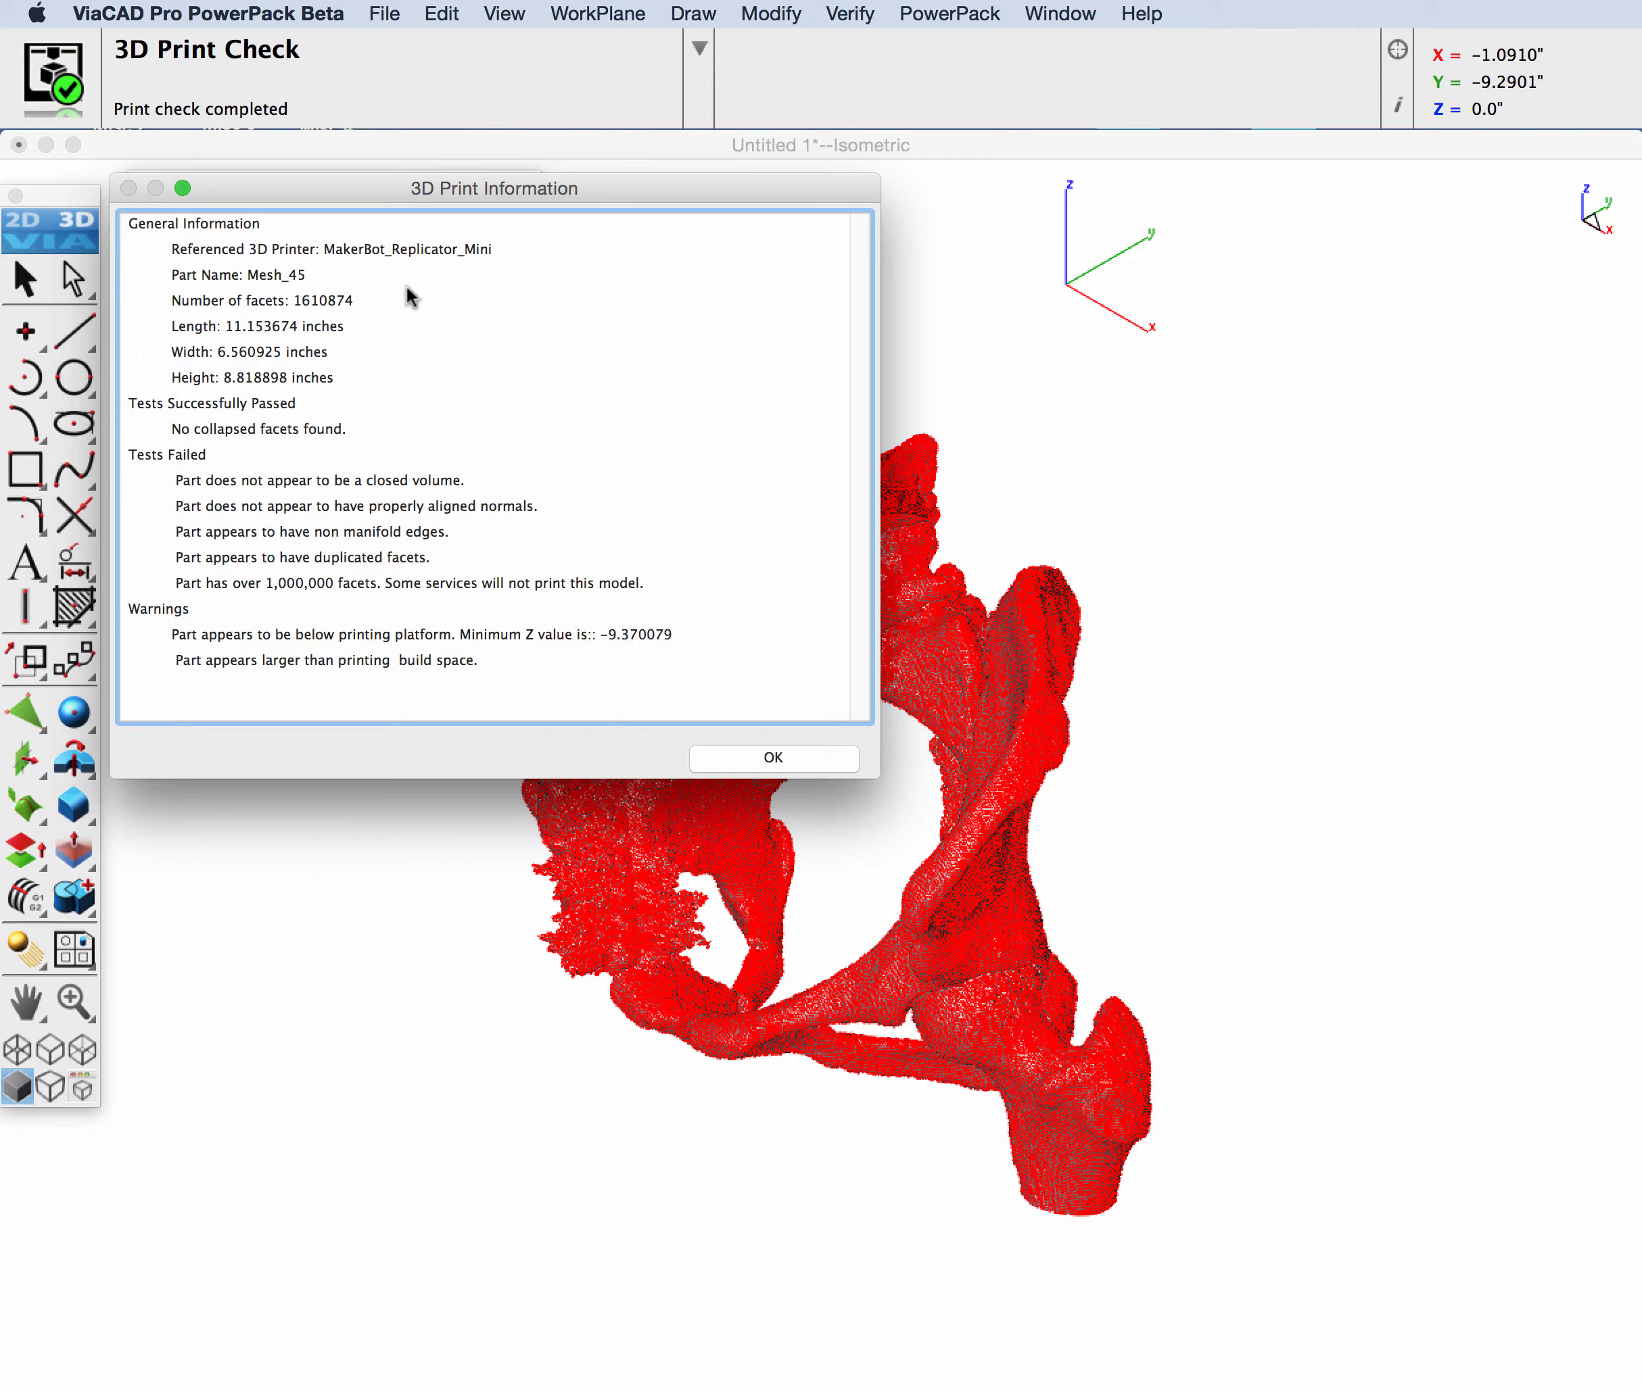
{"action": "left_click", "coordinate": [794, 755]}
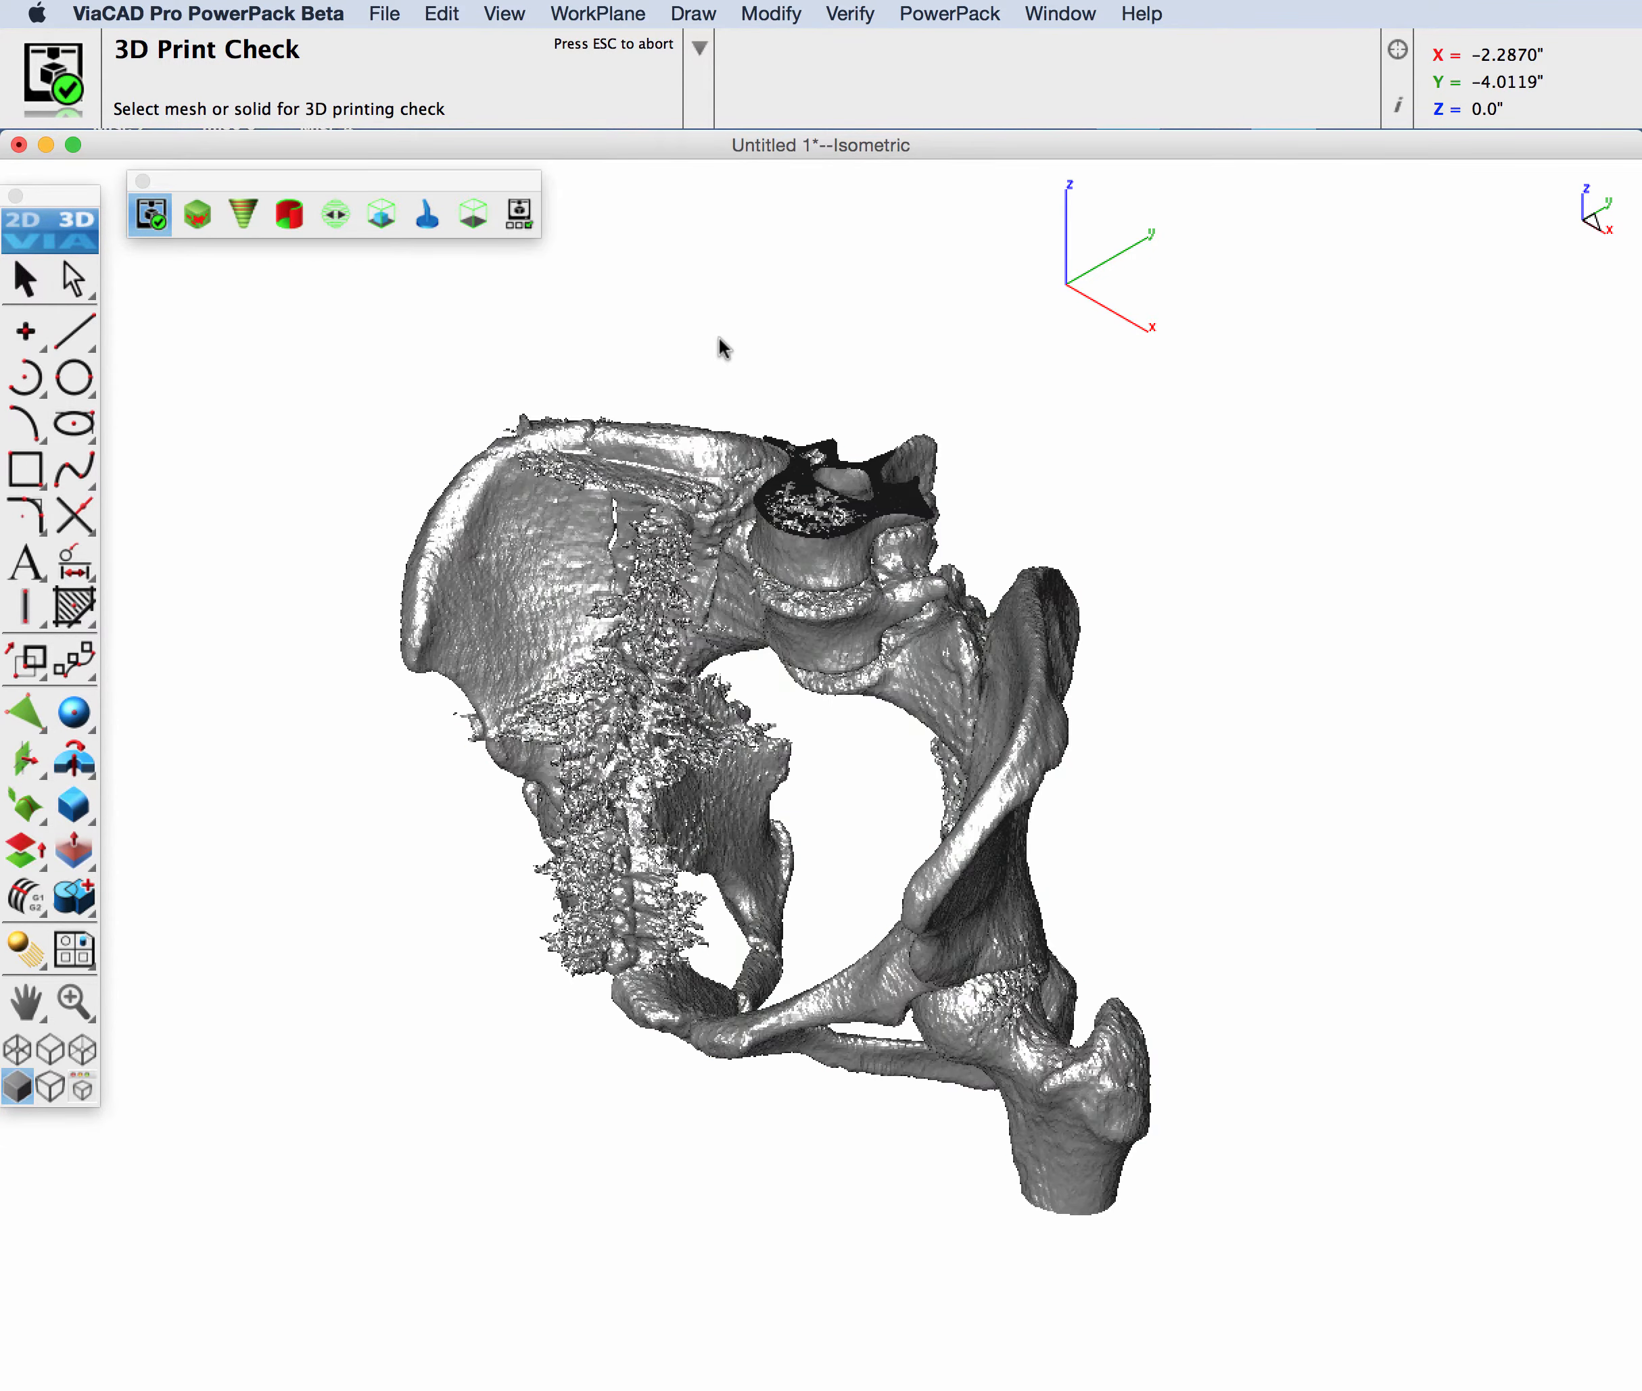
Step: Run the Surface Normals analysis and inspect the cut vertebra and the underside of the pelvis mesh
{"action": "left_click", "coordinate": [198, 216]}
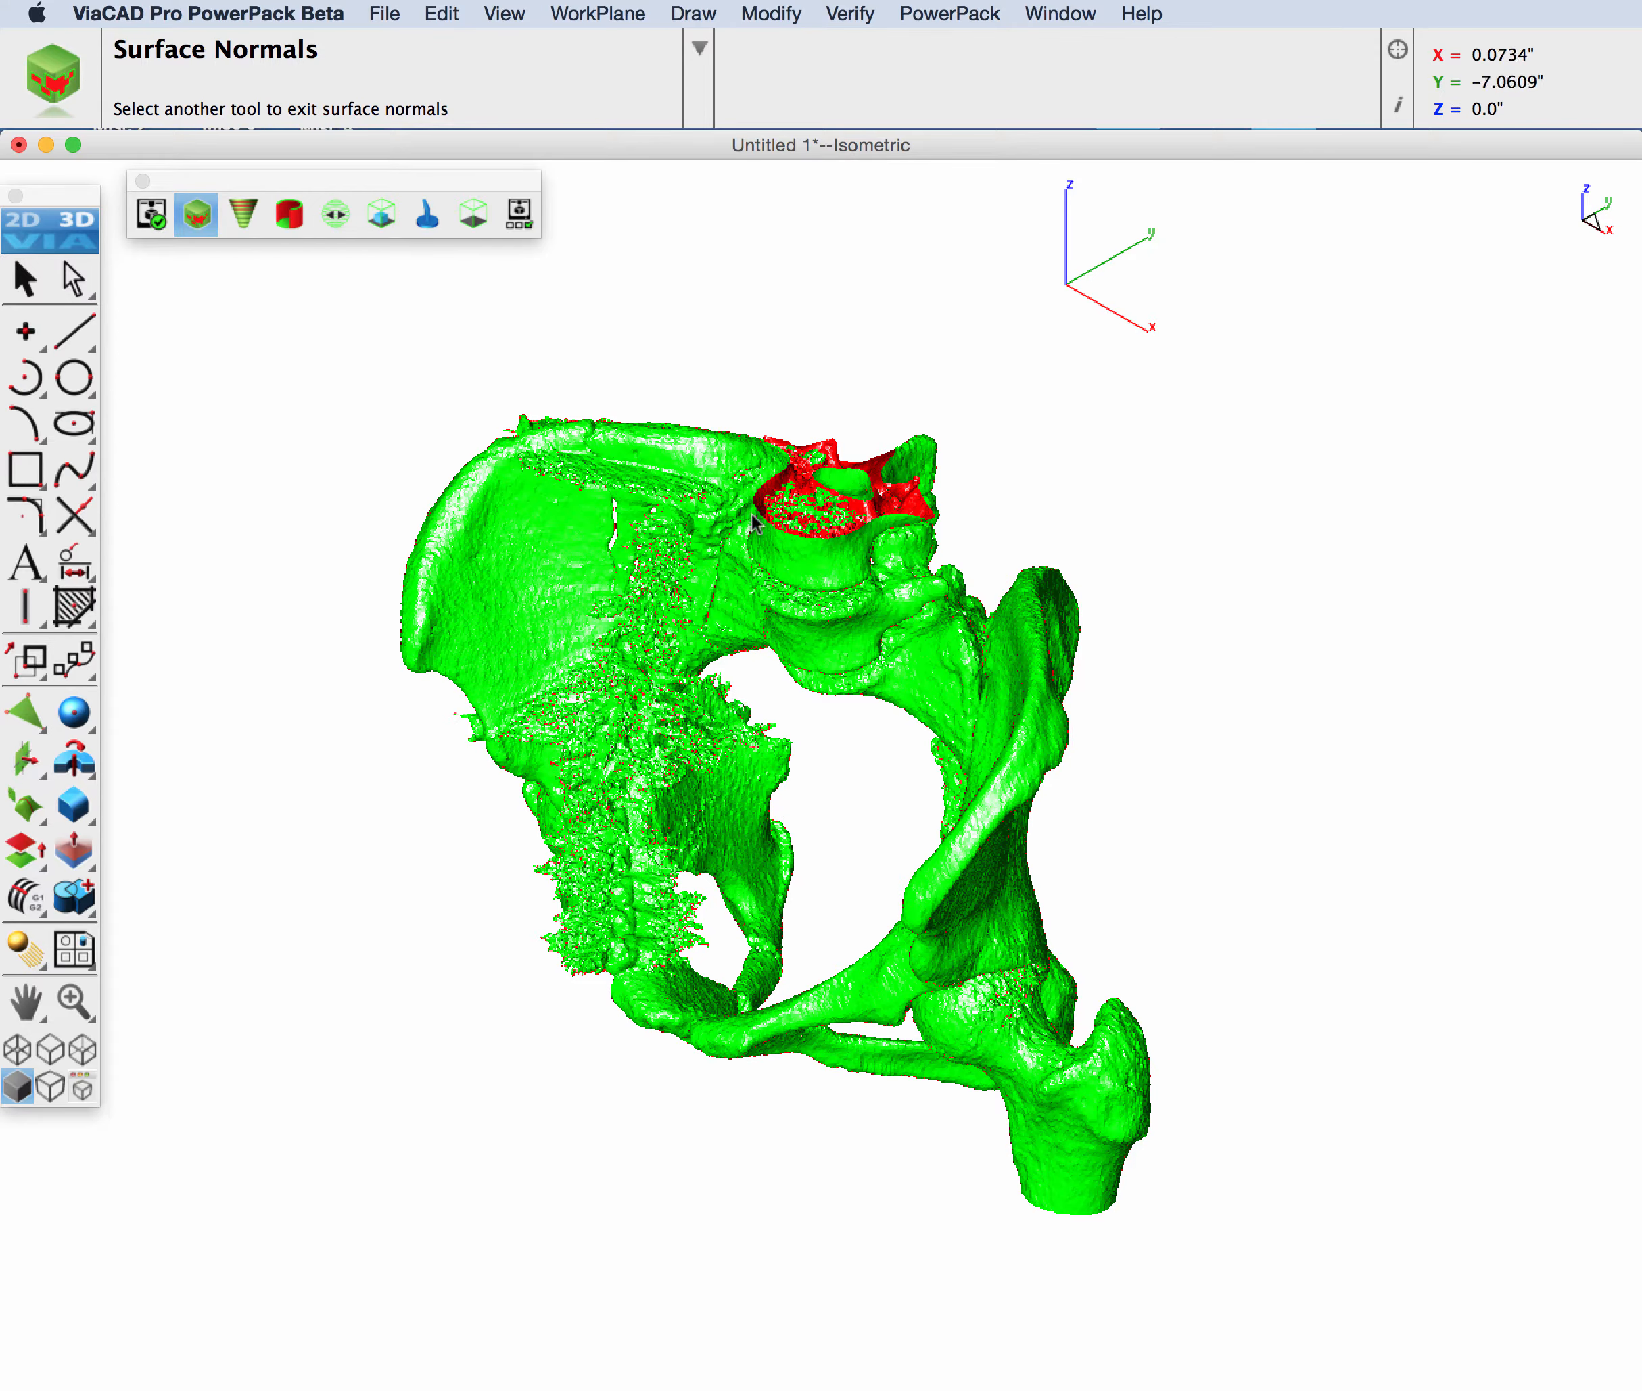
{"action": "scroll", "coordinate": [841, 507], "scroll_direction": "up", "scroll_amount": 2}
{"action": "scroll", "coordinate": [842, 507], "scroll_direction": "up", "scroll_amount": 6}
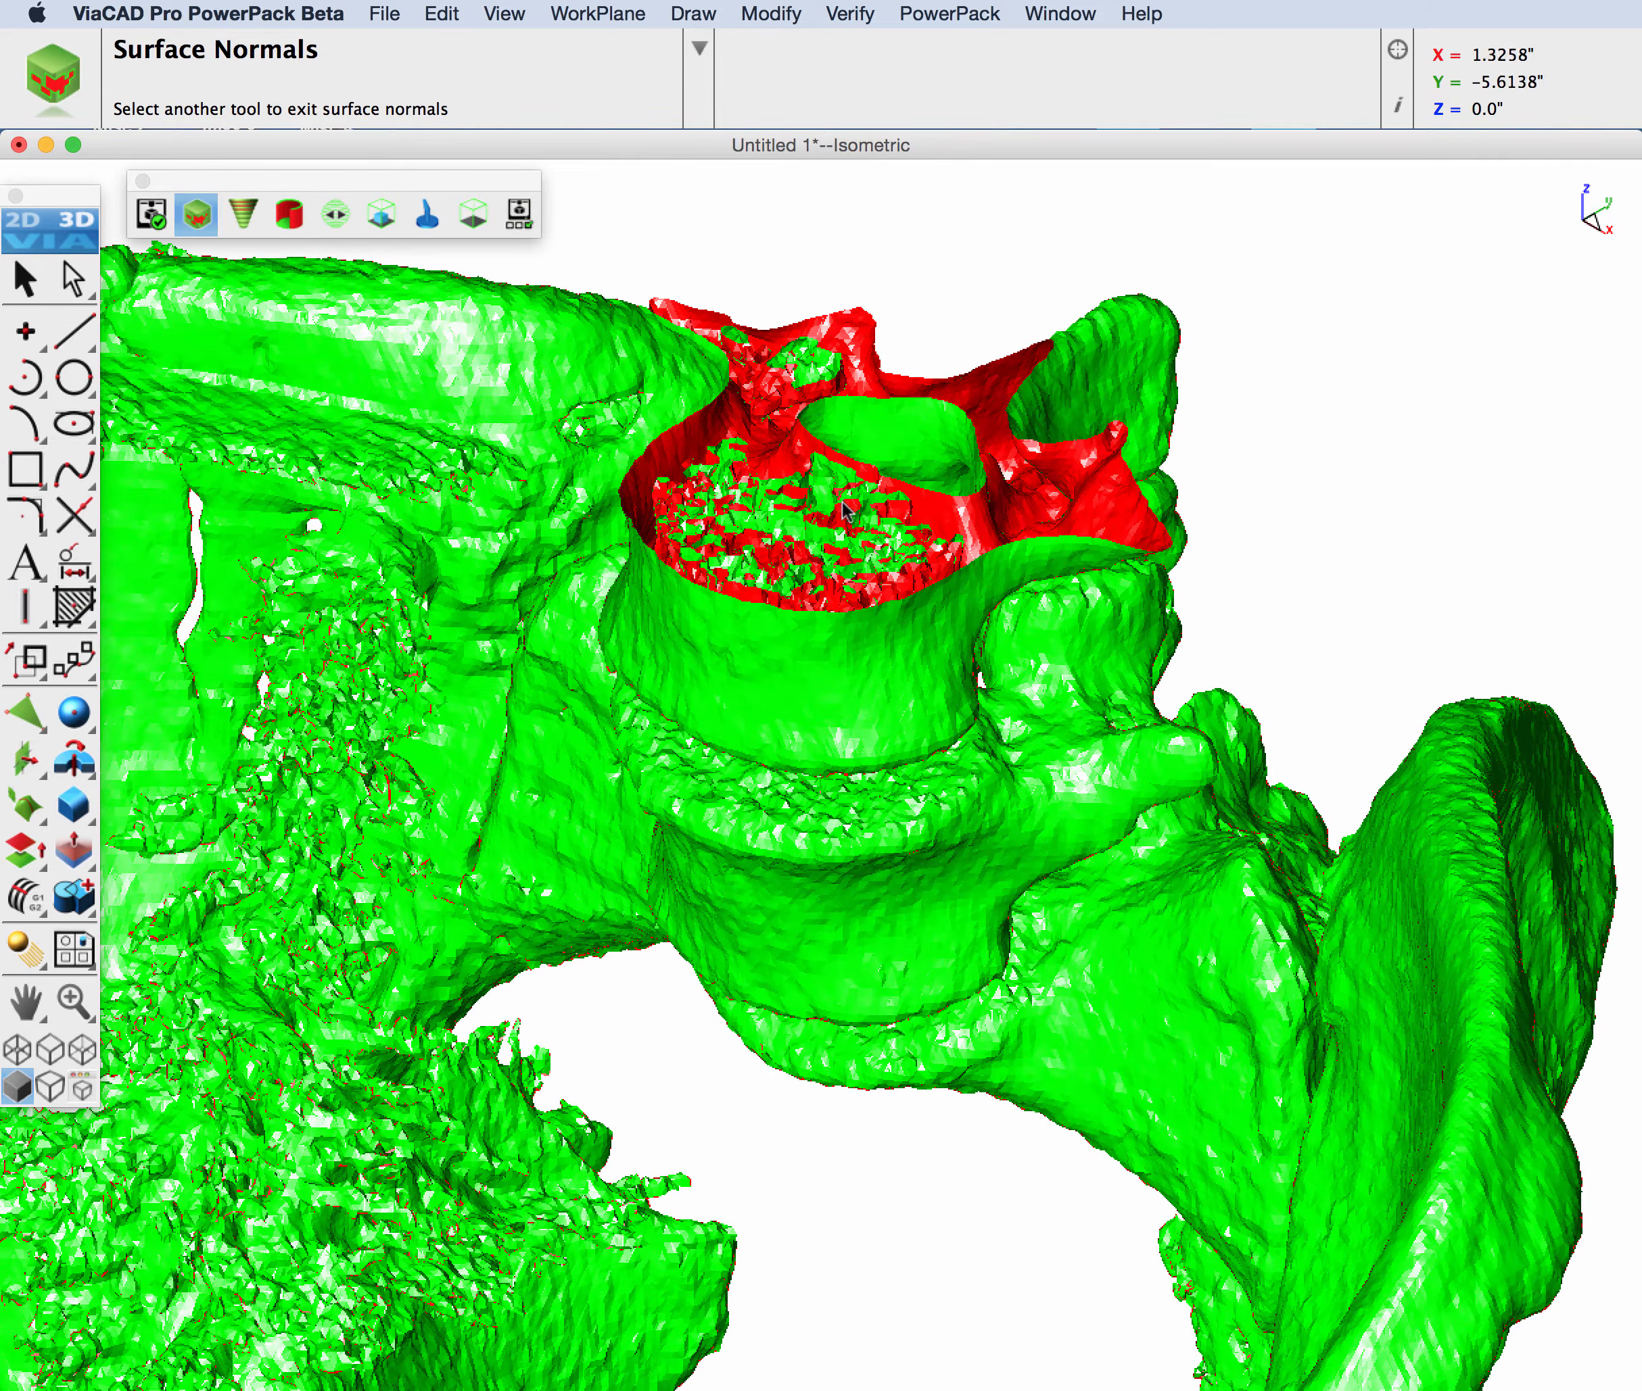
{"action": "middle_click_drag", "start_coordinate": [843, 512], "coordinate": [801, 499]}
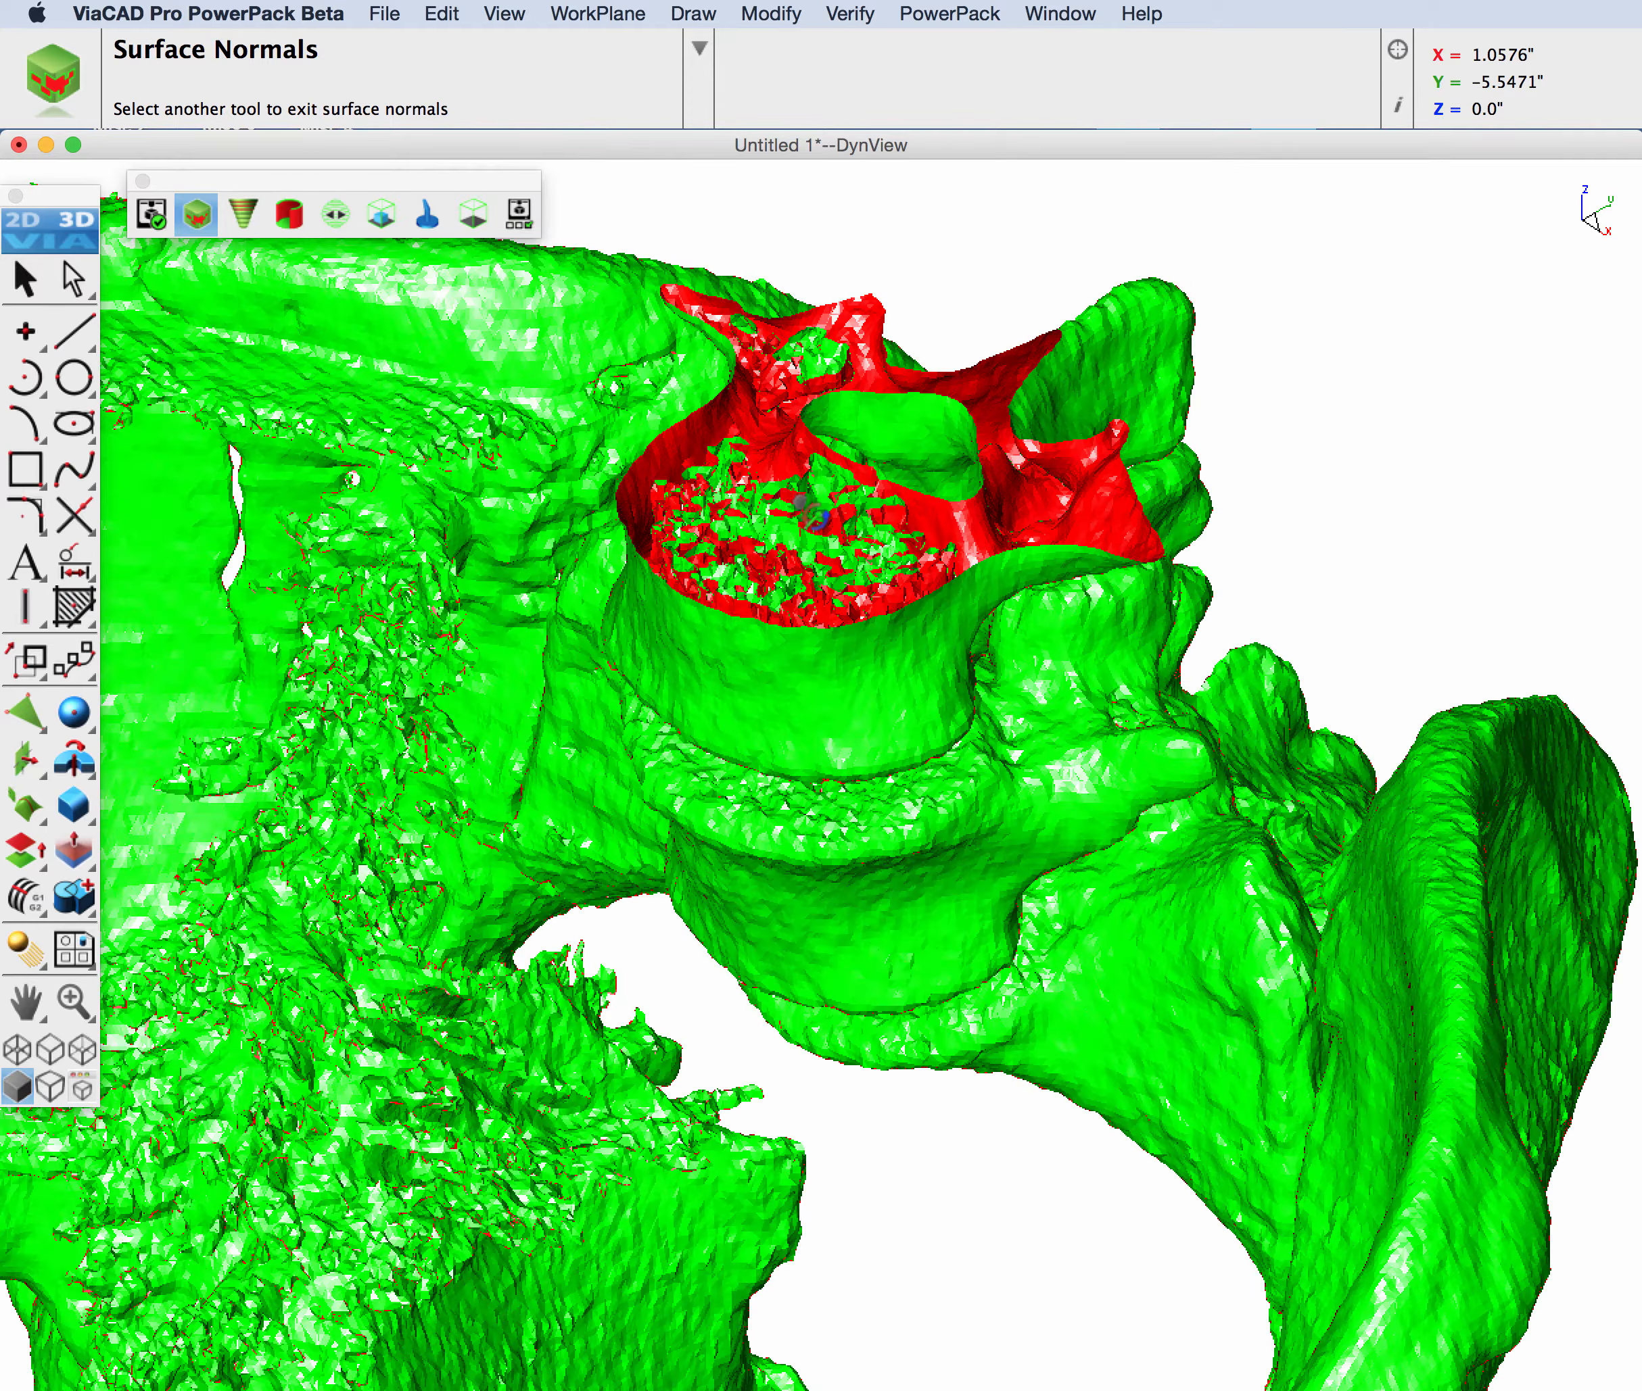
{"action": "scroll", "coordinate": [856, 559], "scroll_direction": "down", "scroll_amount": 5}
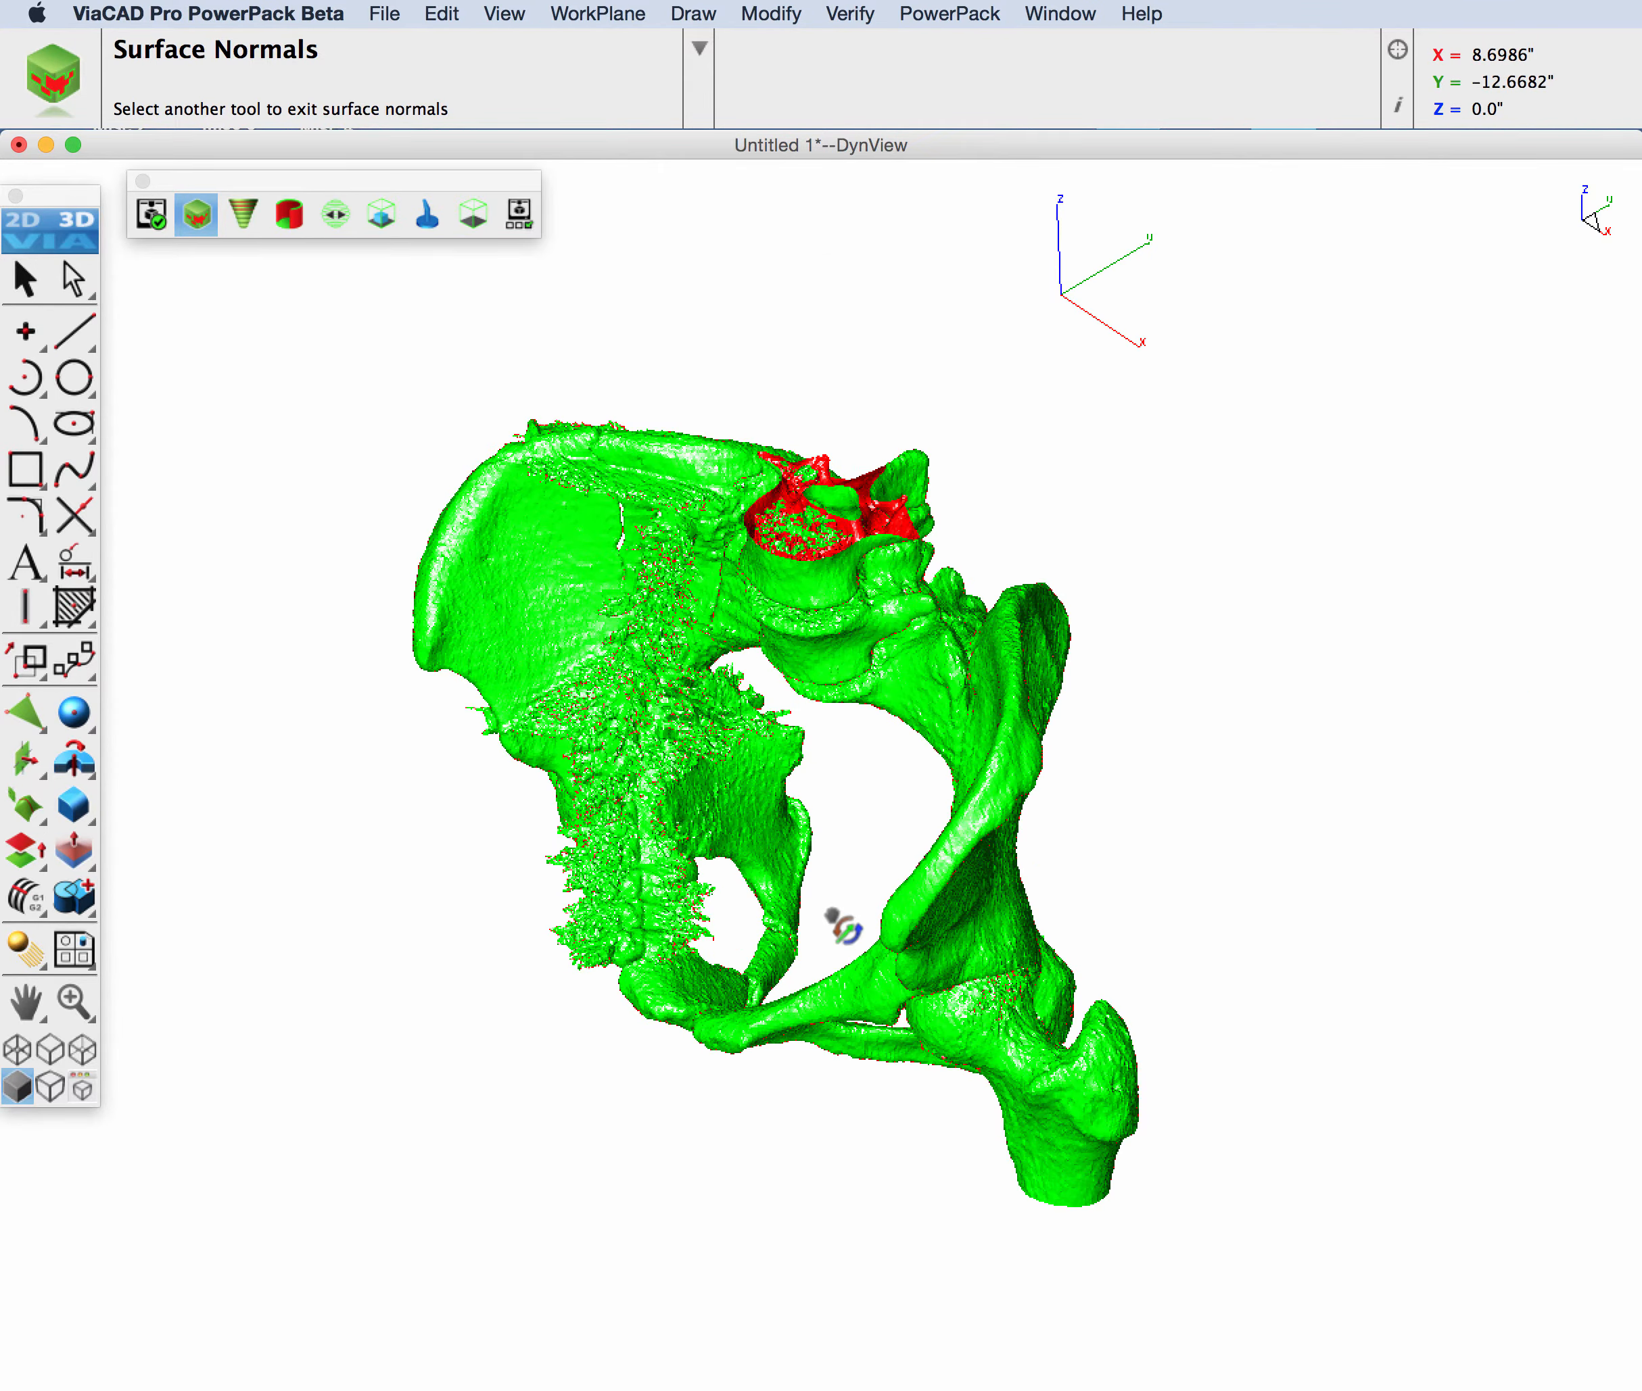
{"action": "middle_click_drag", "start_coordinate": [839, 926], "coordinate": [835, 575]}
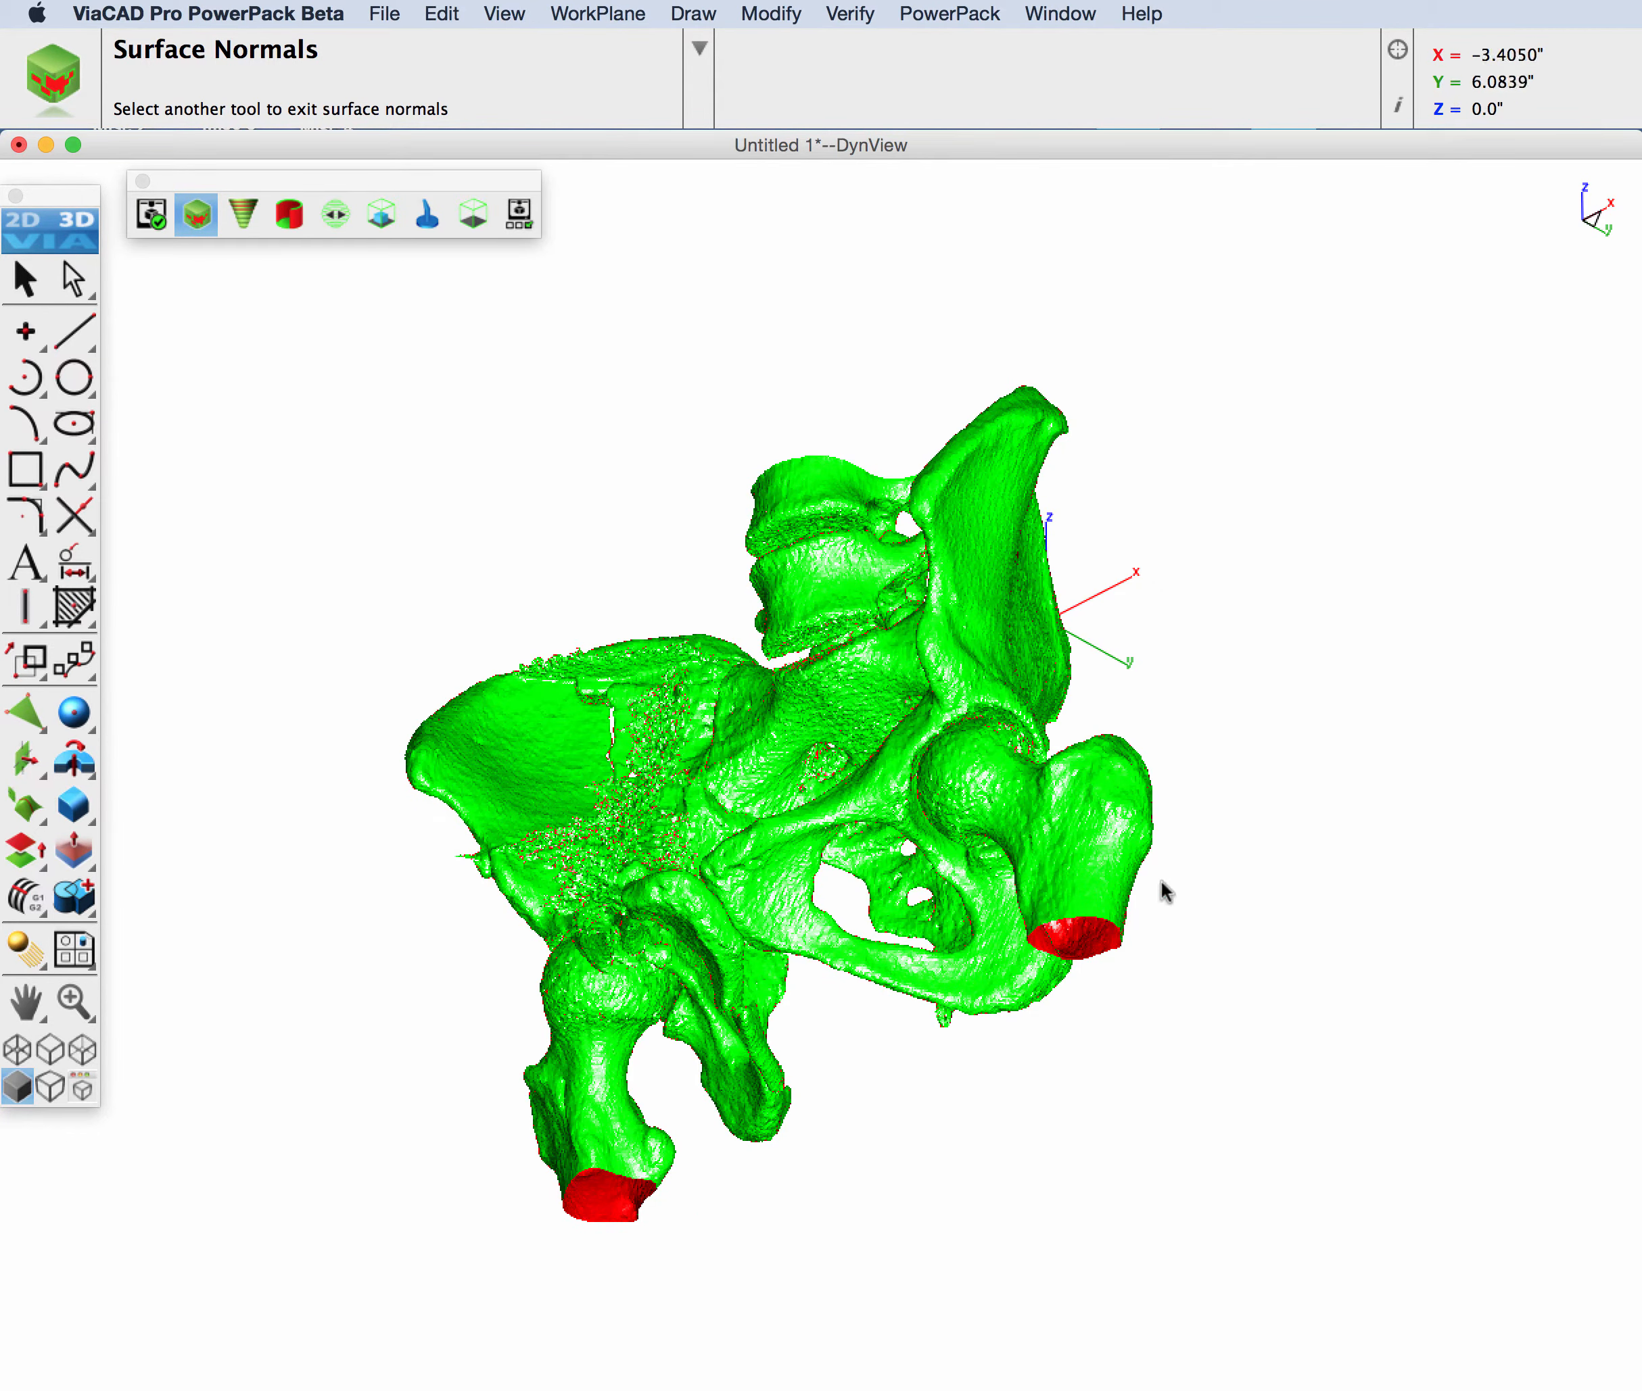
Step: Analyze the pelvis mesh's overhangs from the top, front and below, then exit to a fitted isometric view
{"action": "left_click", "coordinate": [245, 220]}
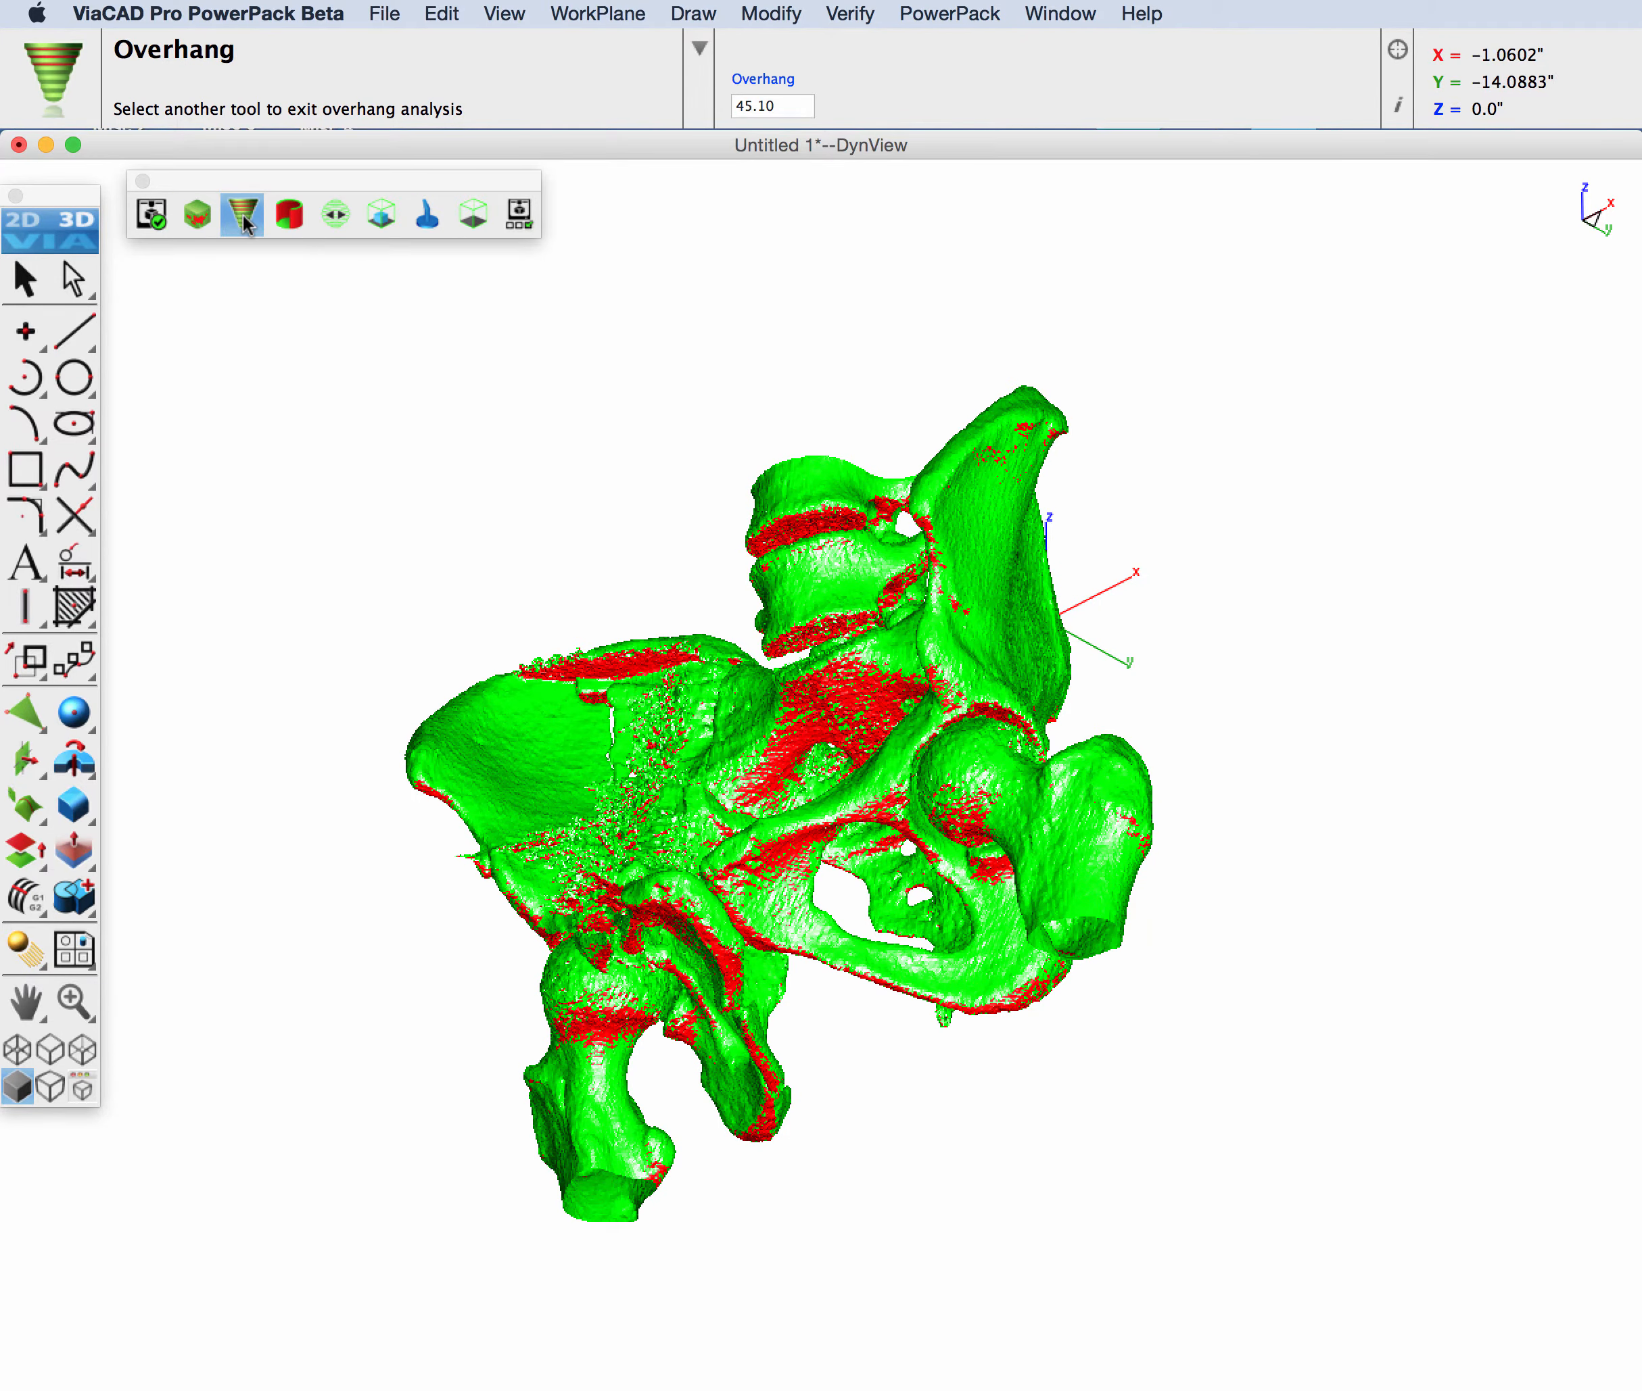
{"action": "key", "text": "super+1"}
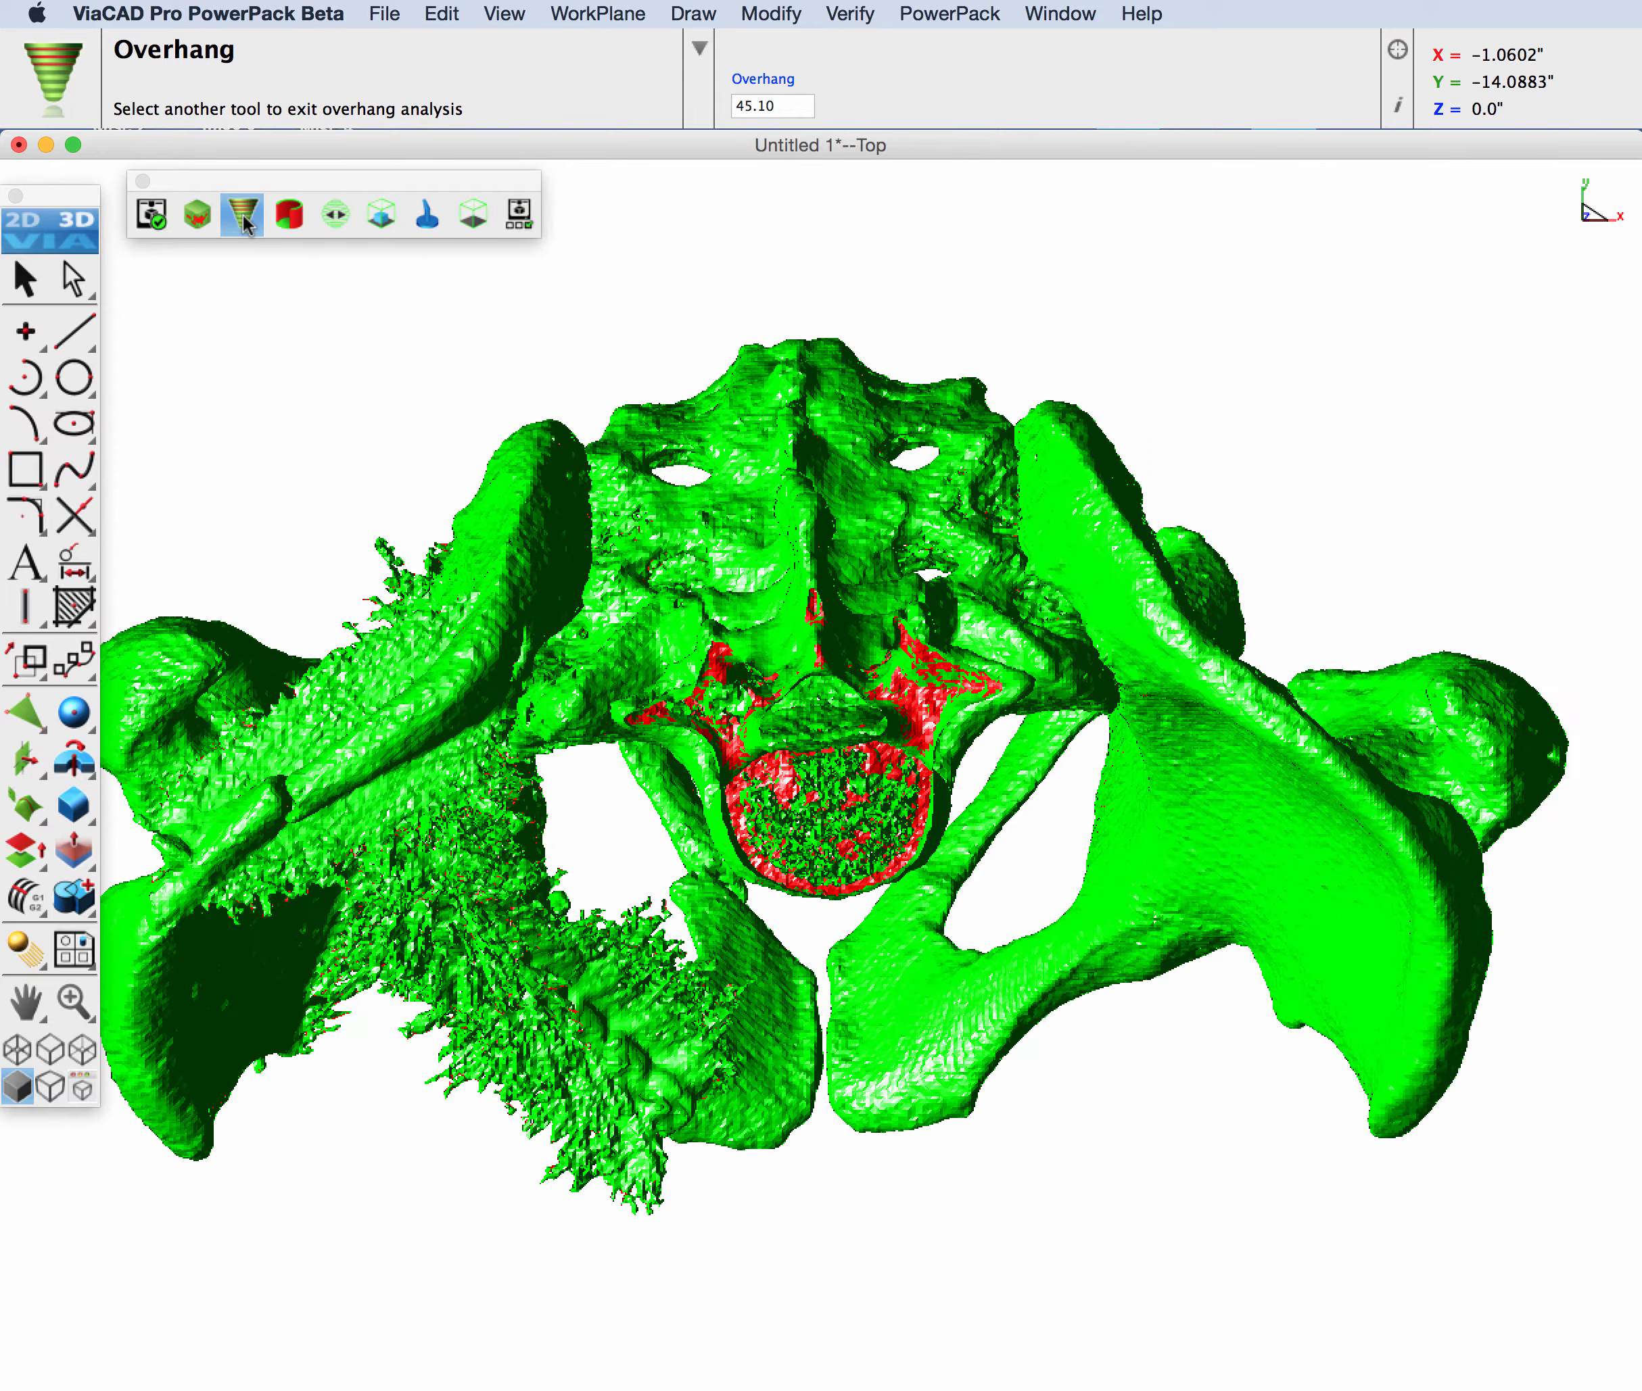
{"action": "key", "text": "super+2"}
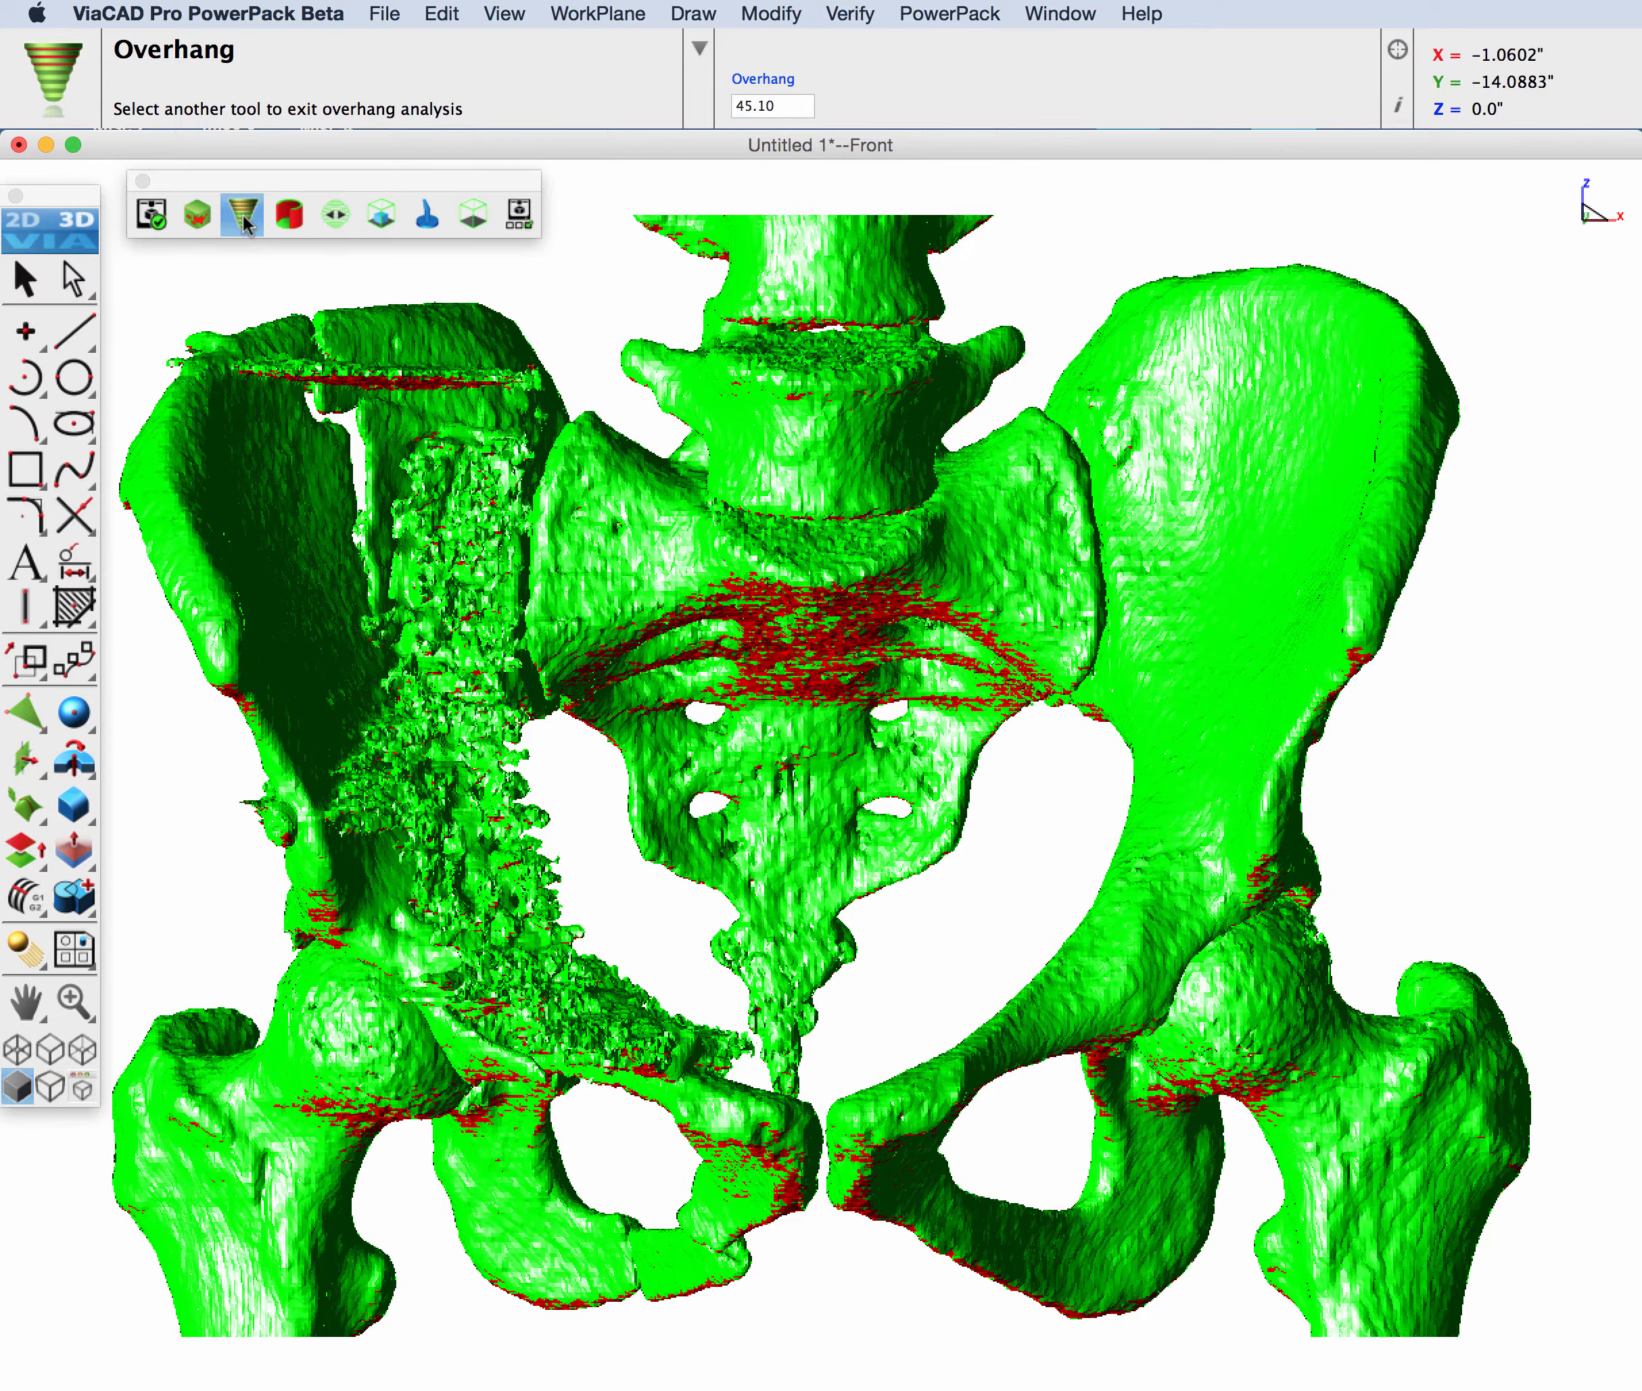
{"action": "scroll", "coordinate": [766, 365], "scroll_direction": "down", "scroll_amount": 3}
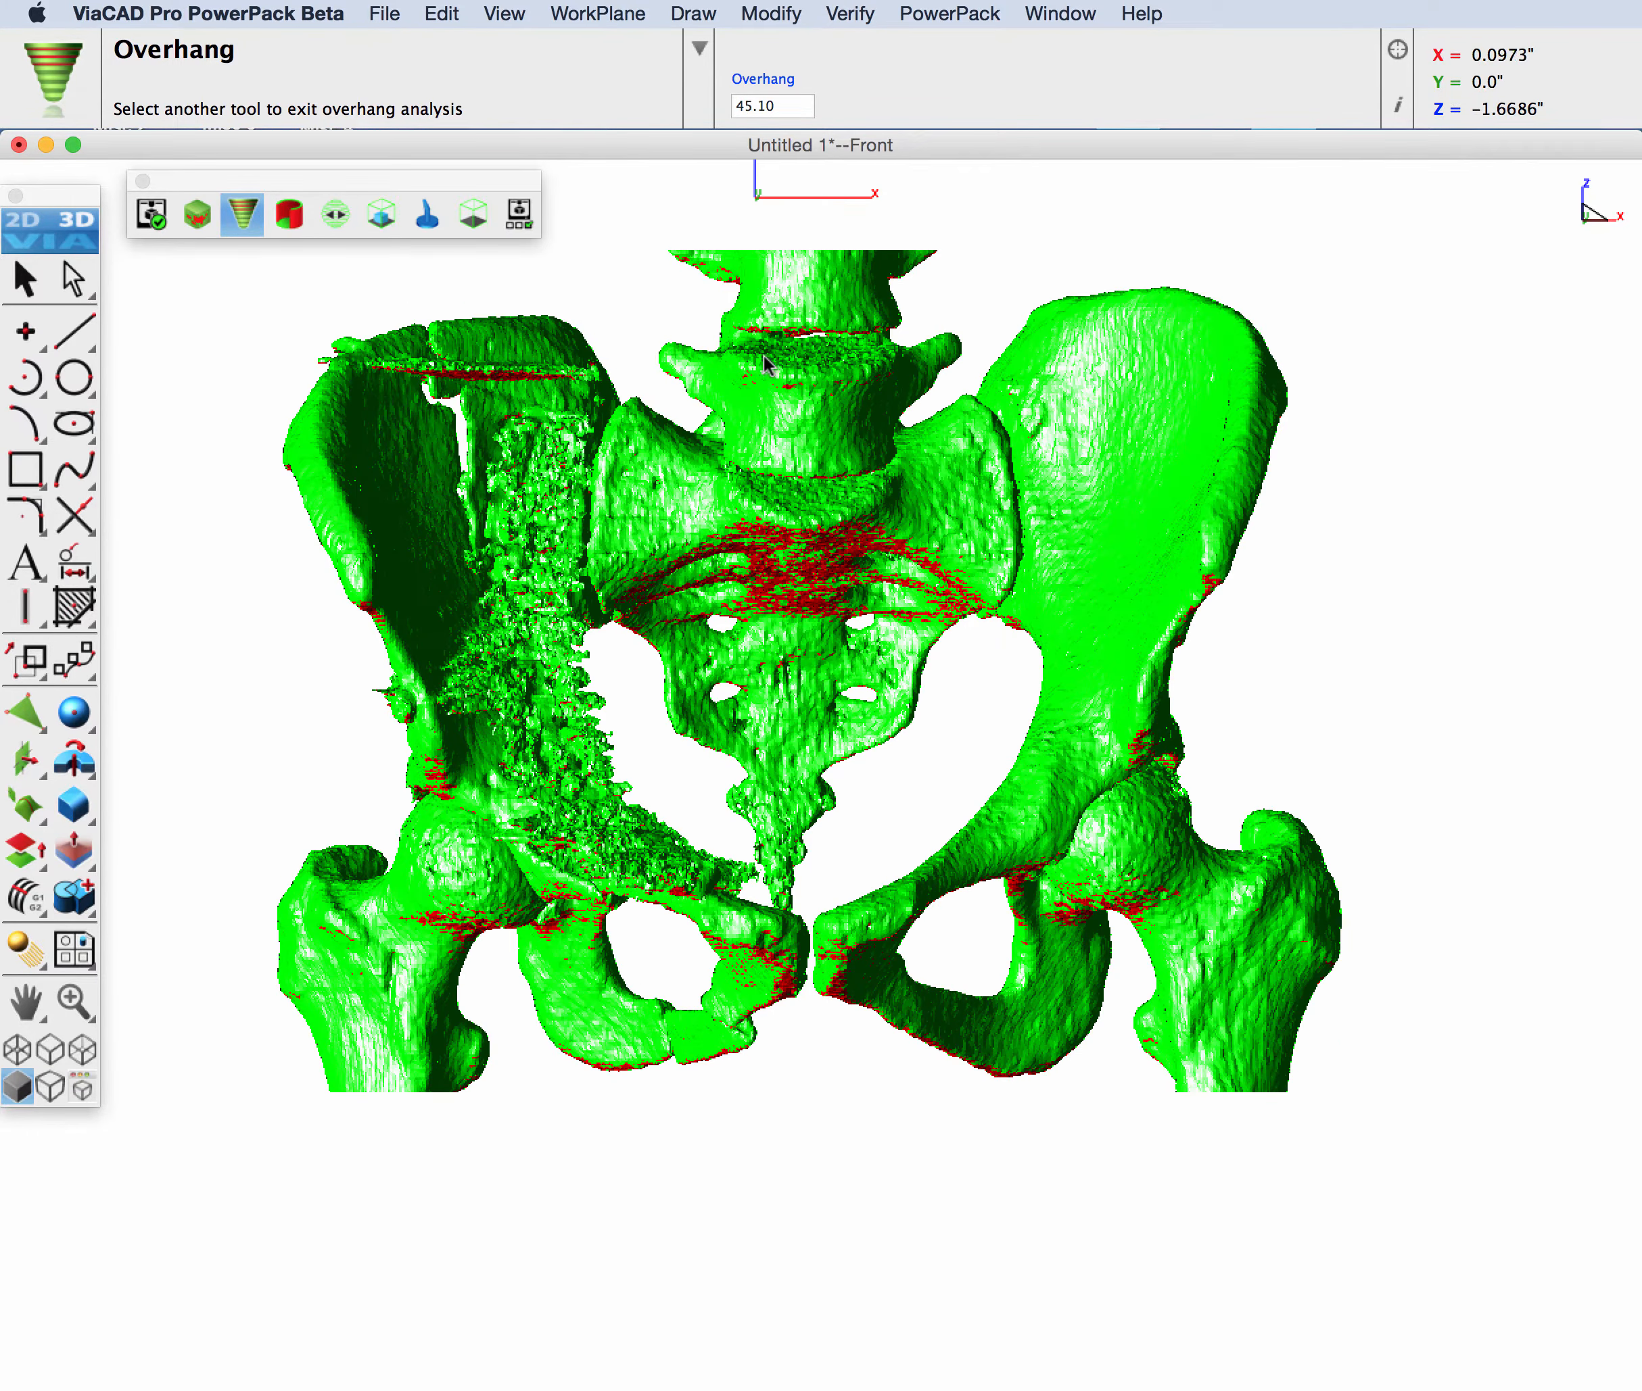
{"action": "middle_click_drag", "start_coordinate": [955, 377], "coordinate": [879, 347]}
{"action": "left_click", "coordinate": [24, 279]}
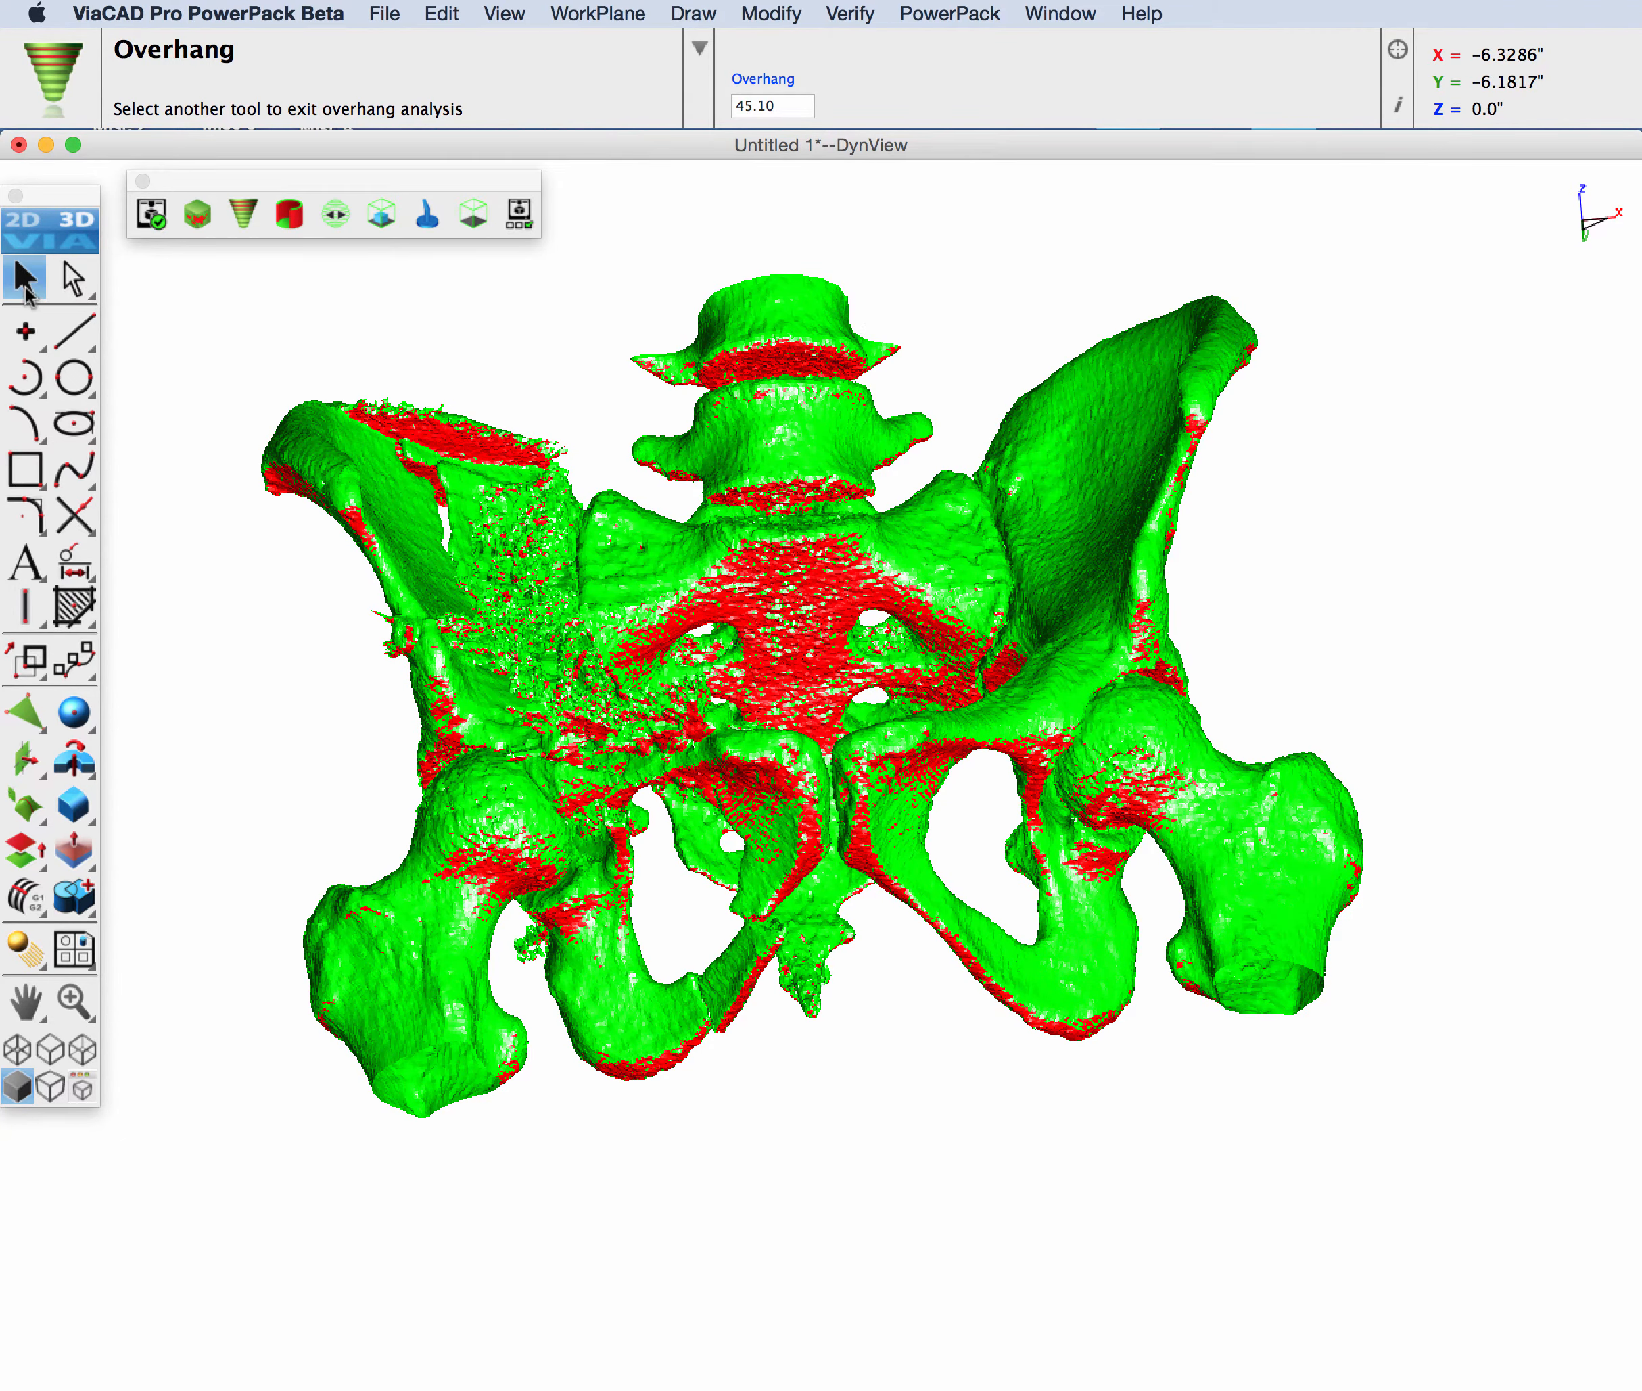
{"action": "key", "text": "super+8"}
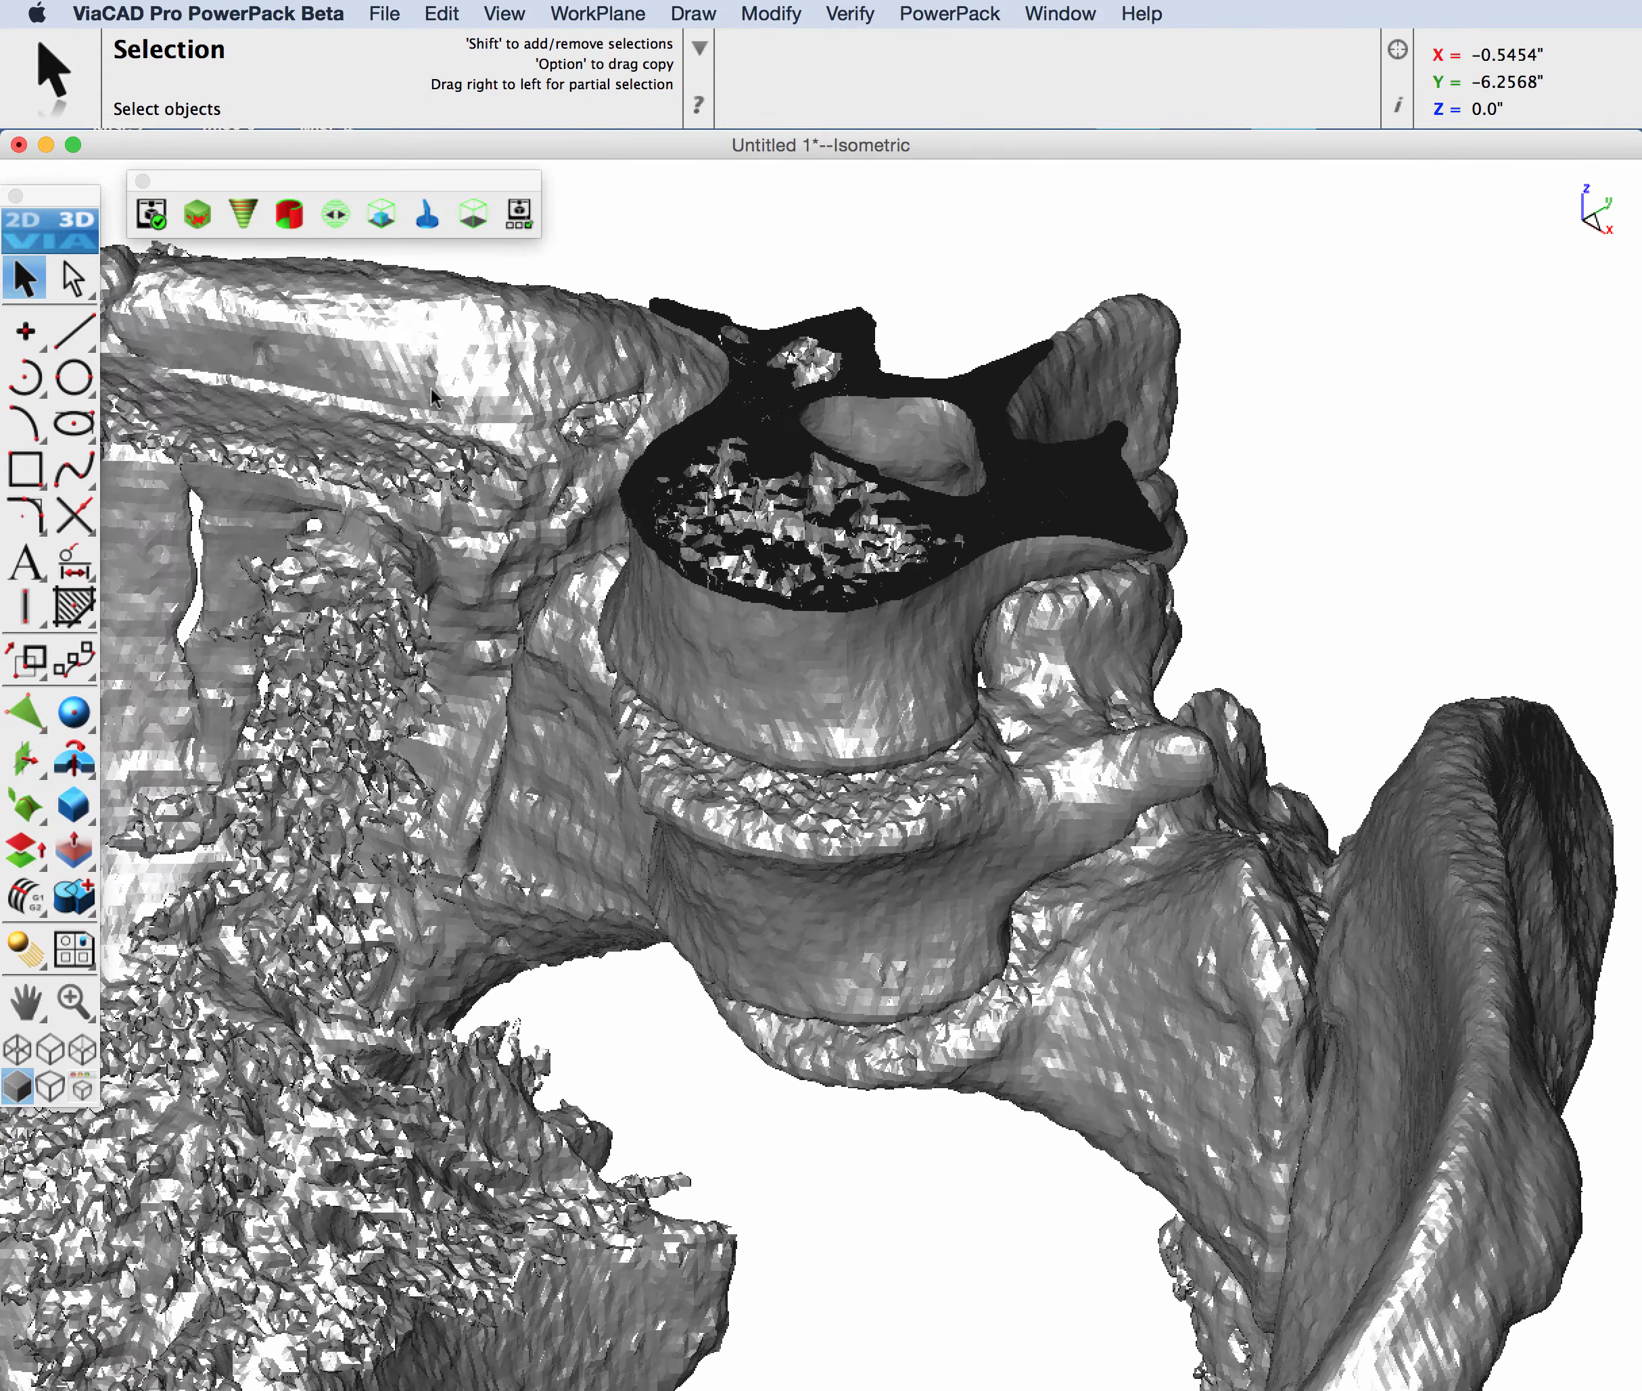
{"action": "key", "text": "super+f"}
{"action": "left_click", "coordinate": [301, 222]}
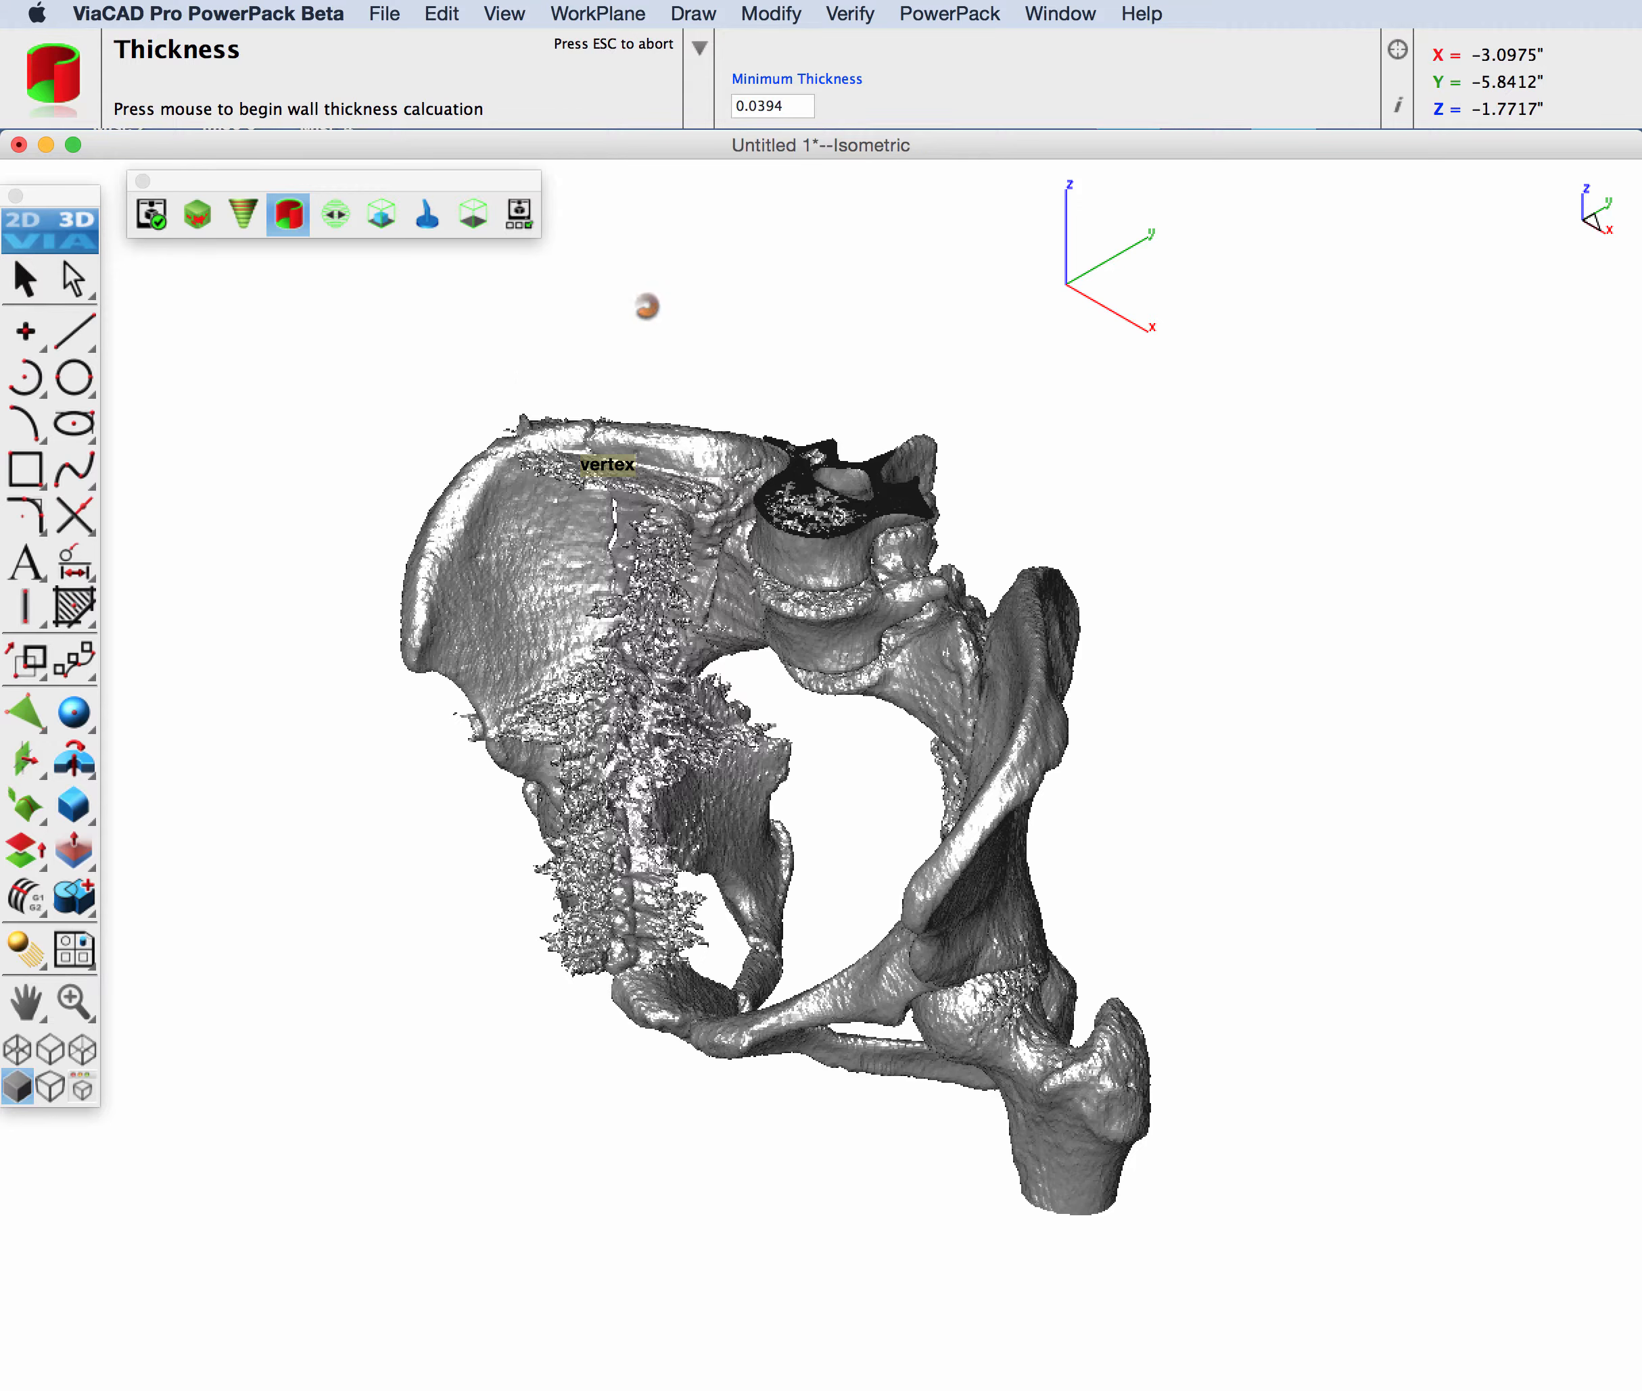
{"action": "key", "text": "Escape"}
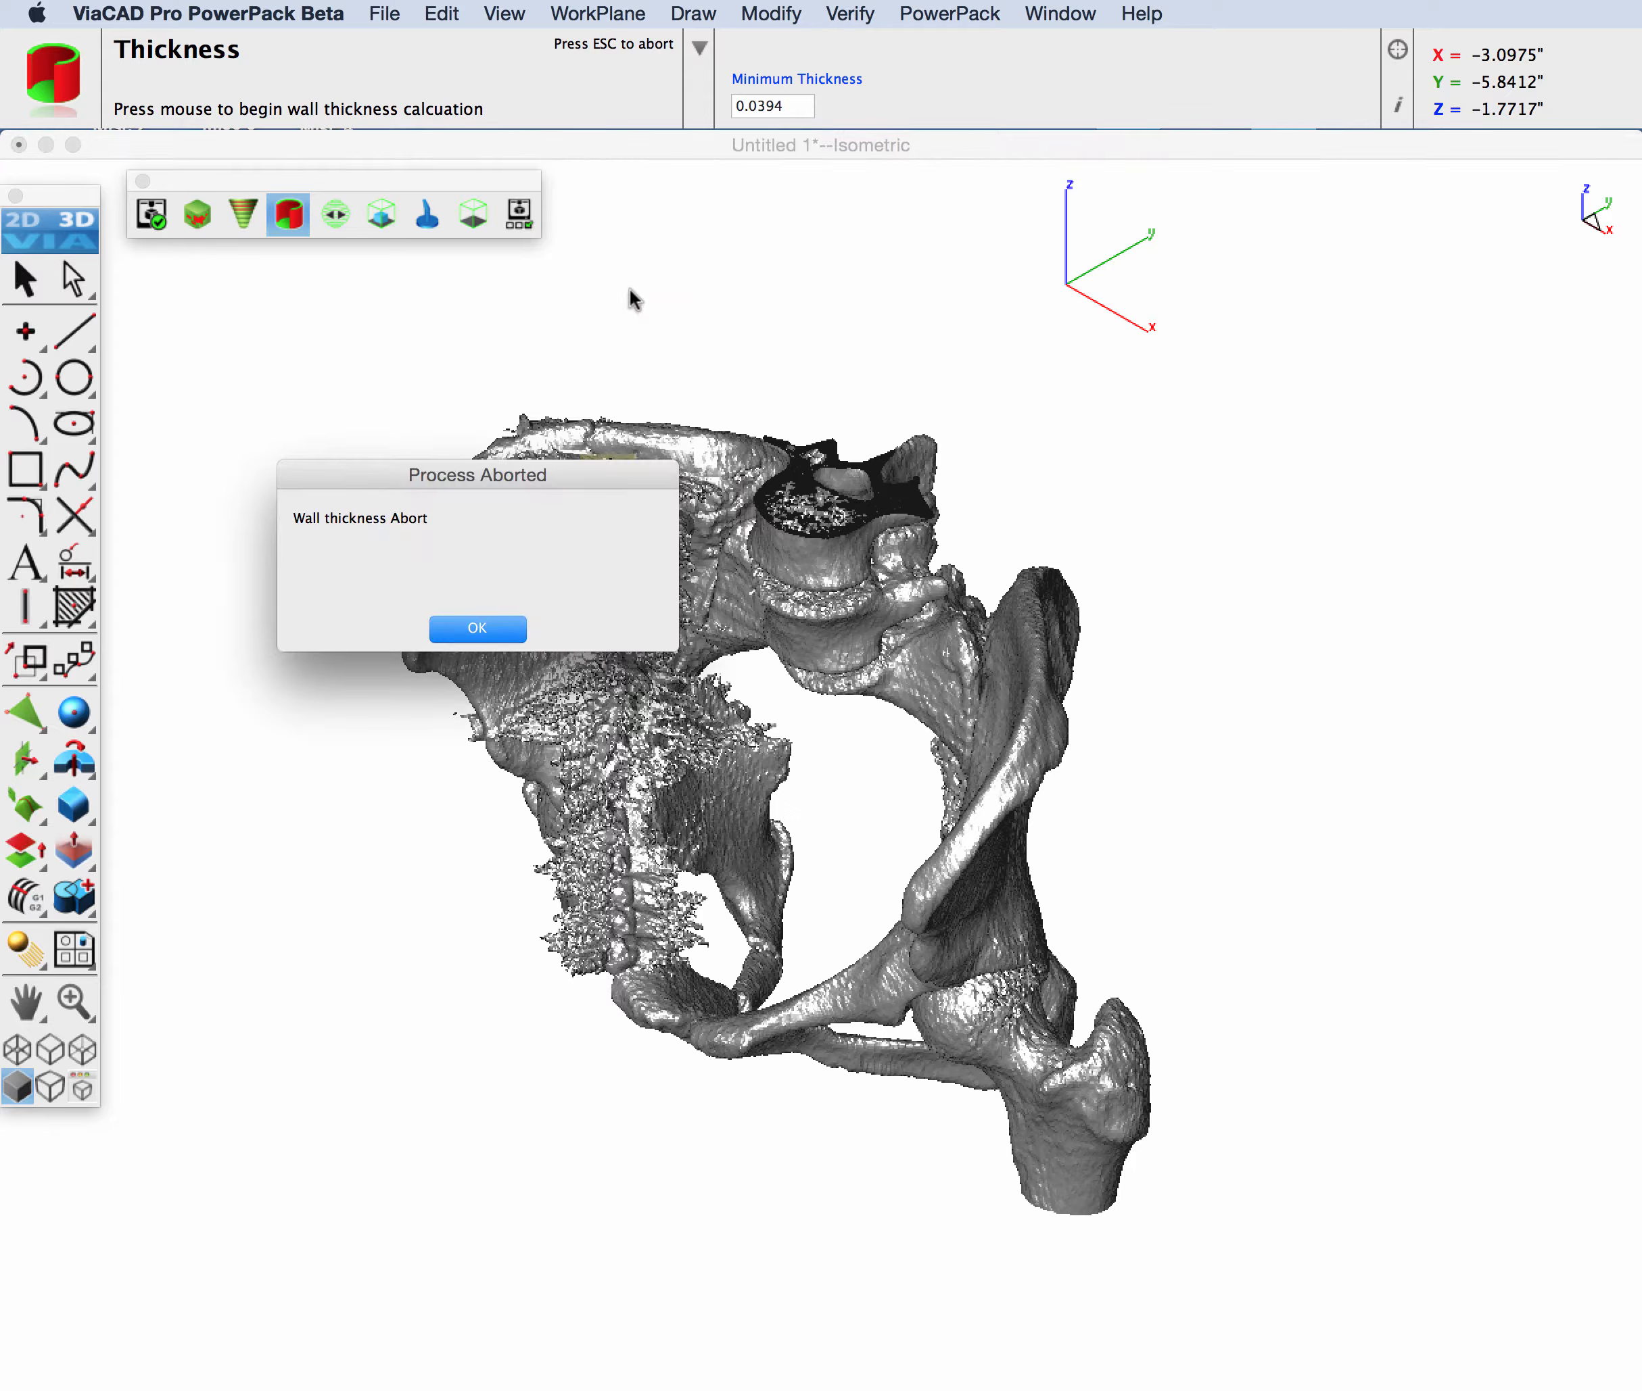
{"action": "left_click", "coordinate": [461, 638]}
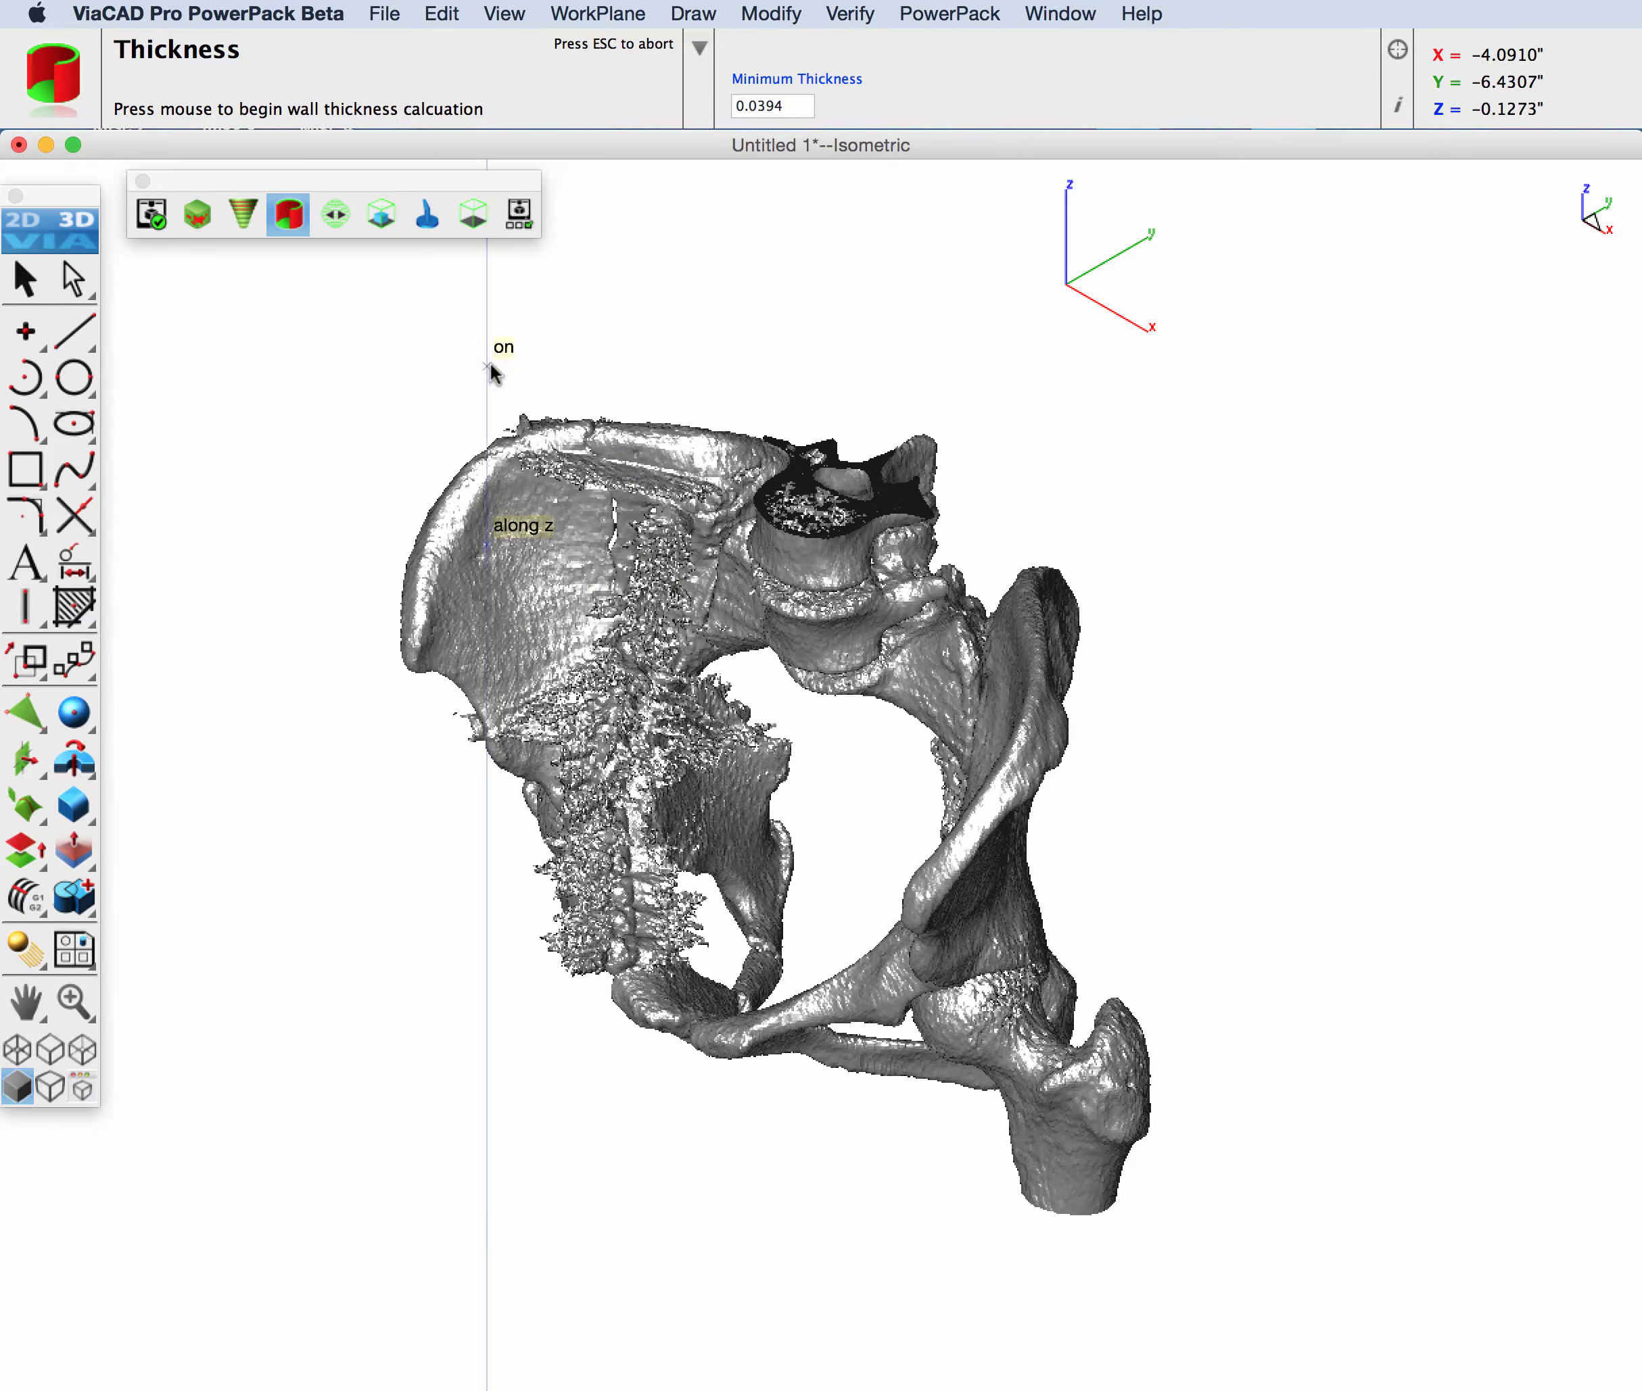
{"action": "key", "text": "Escape"}
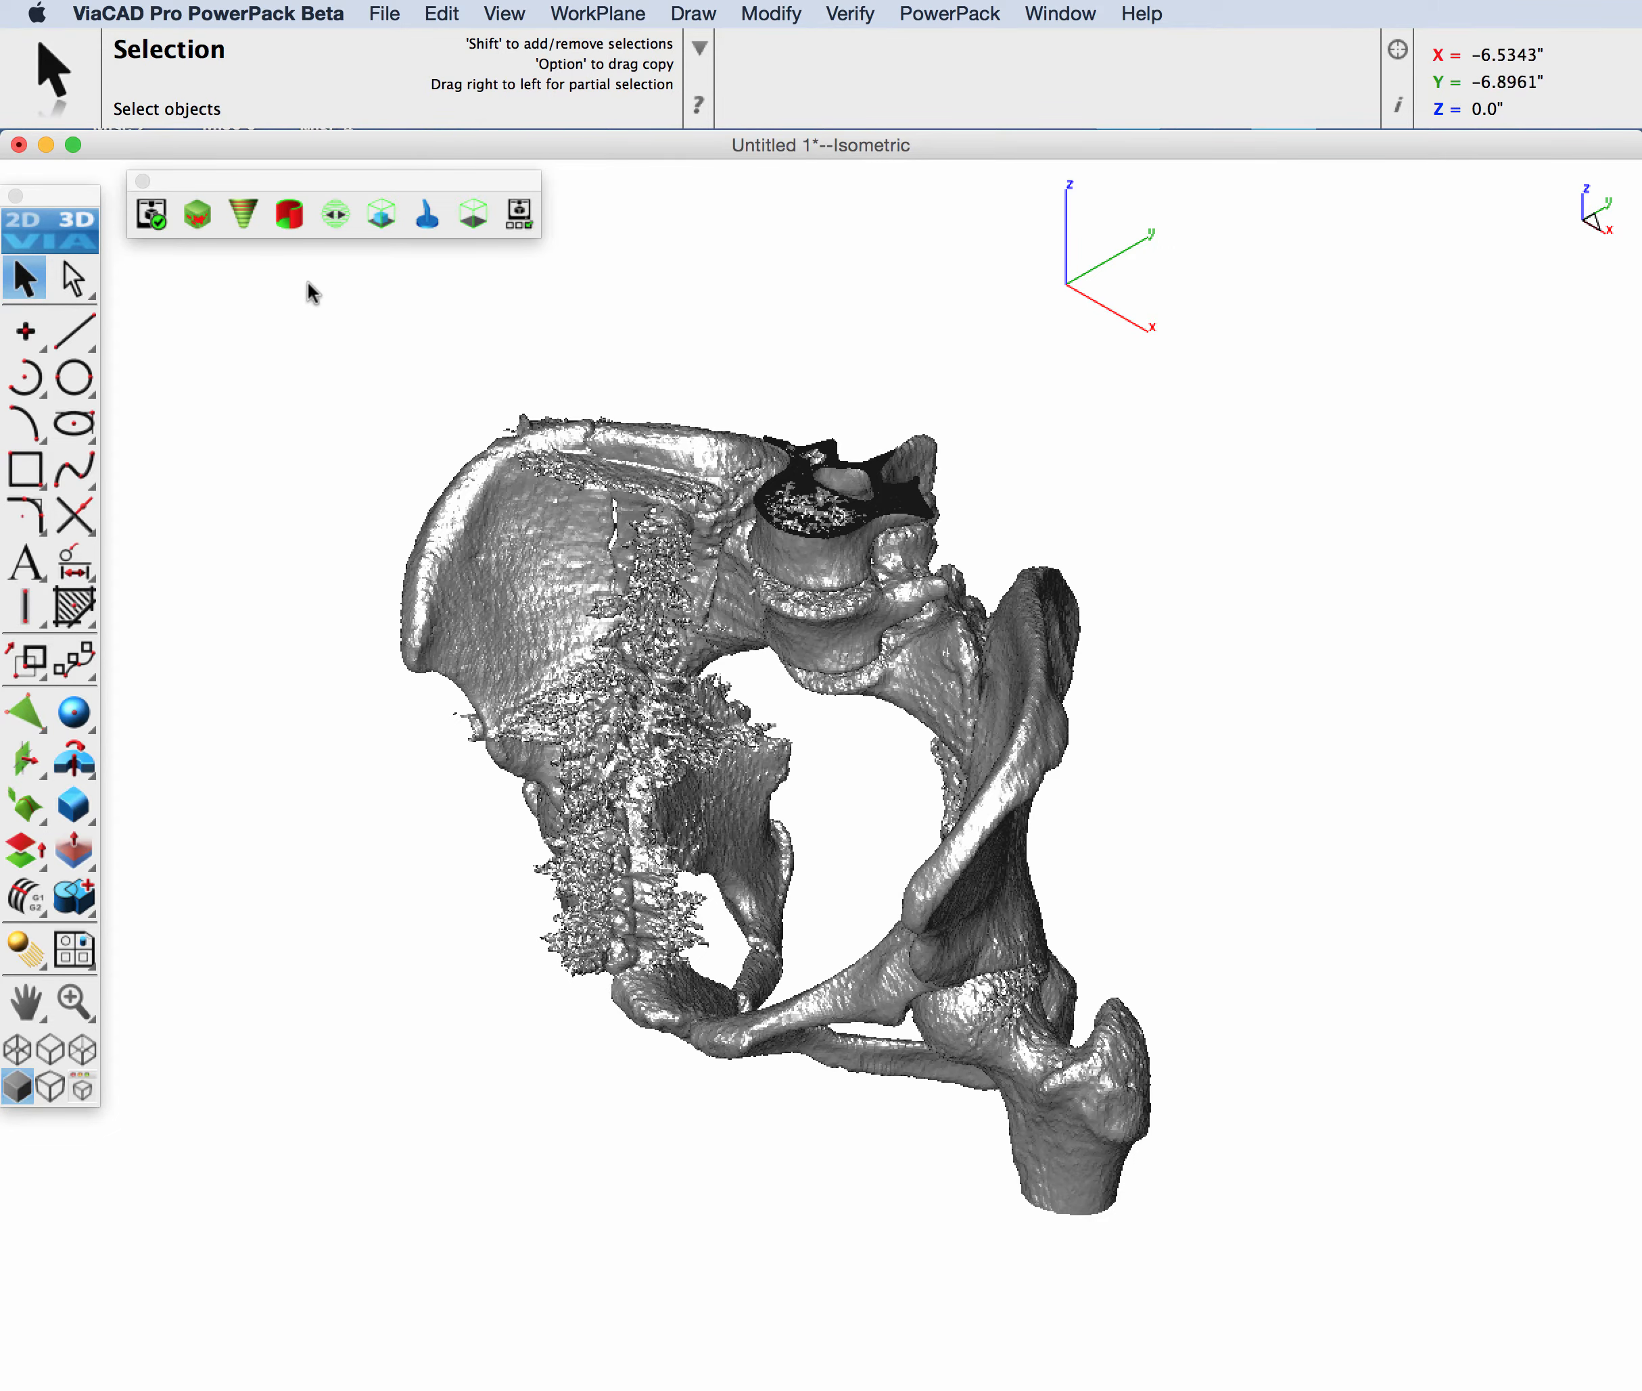
Step: Start the Slices tool for slicing the pelvis mesh
{"action": "left_click", "coordinate": [334, 214]}
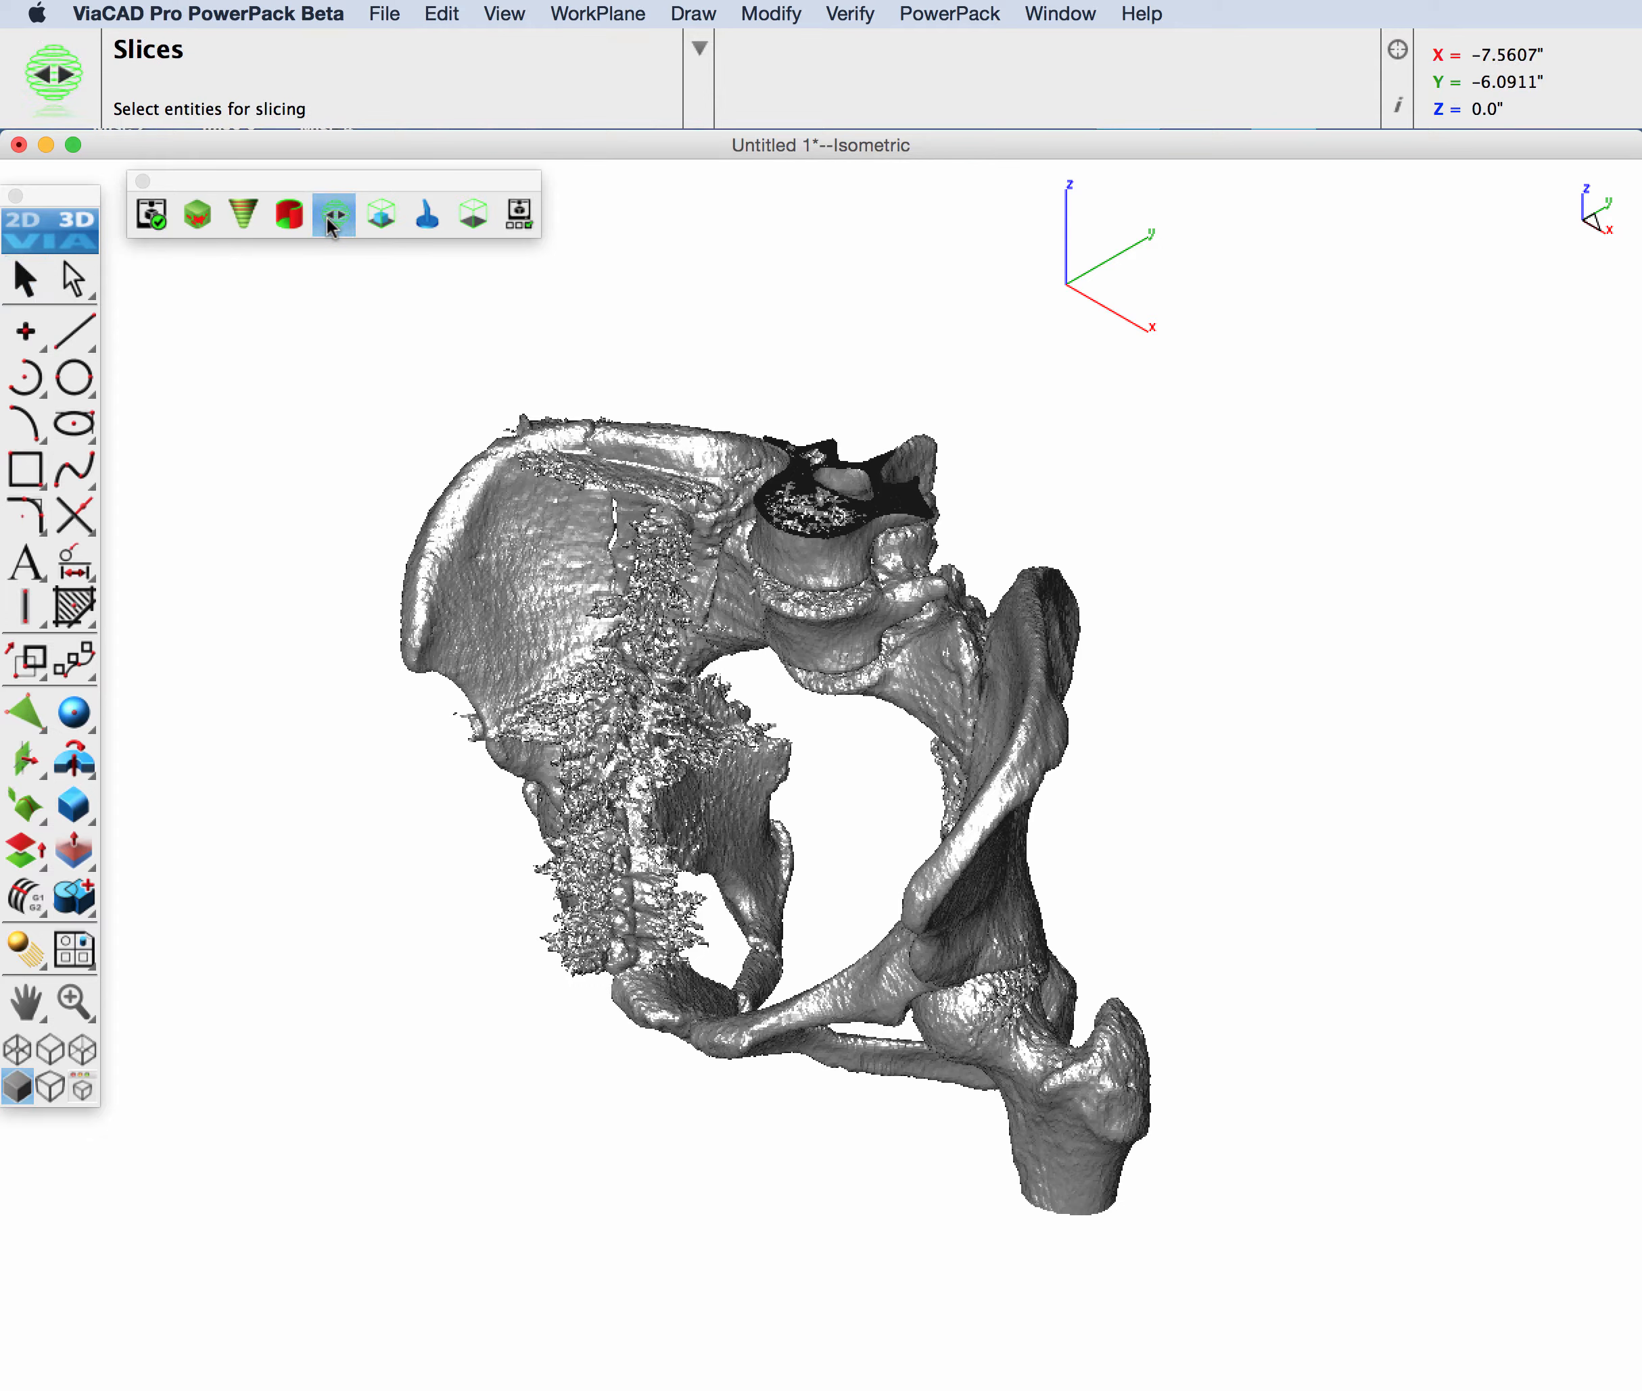
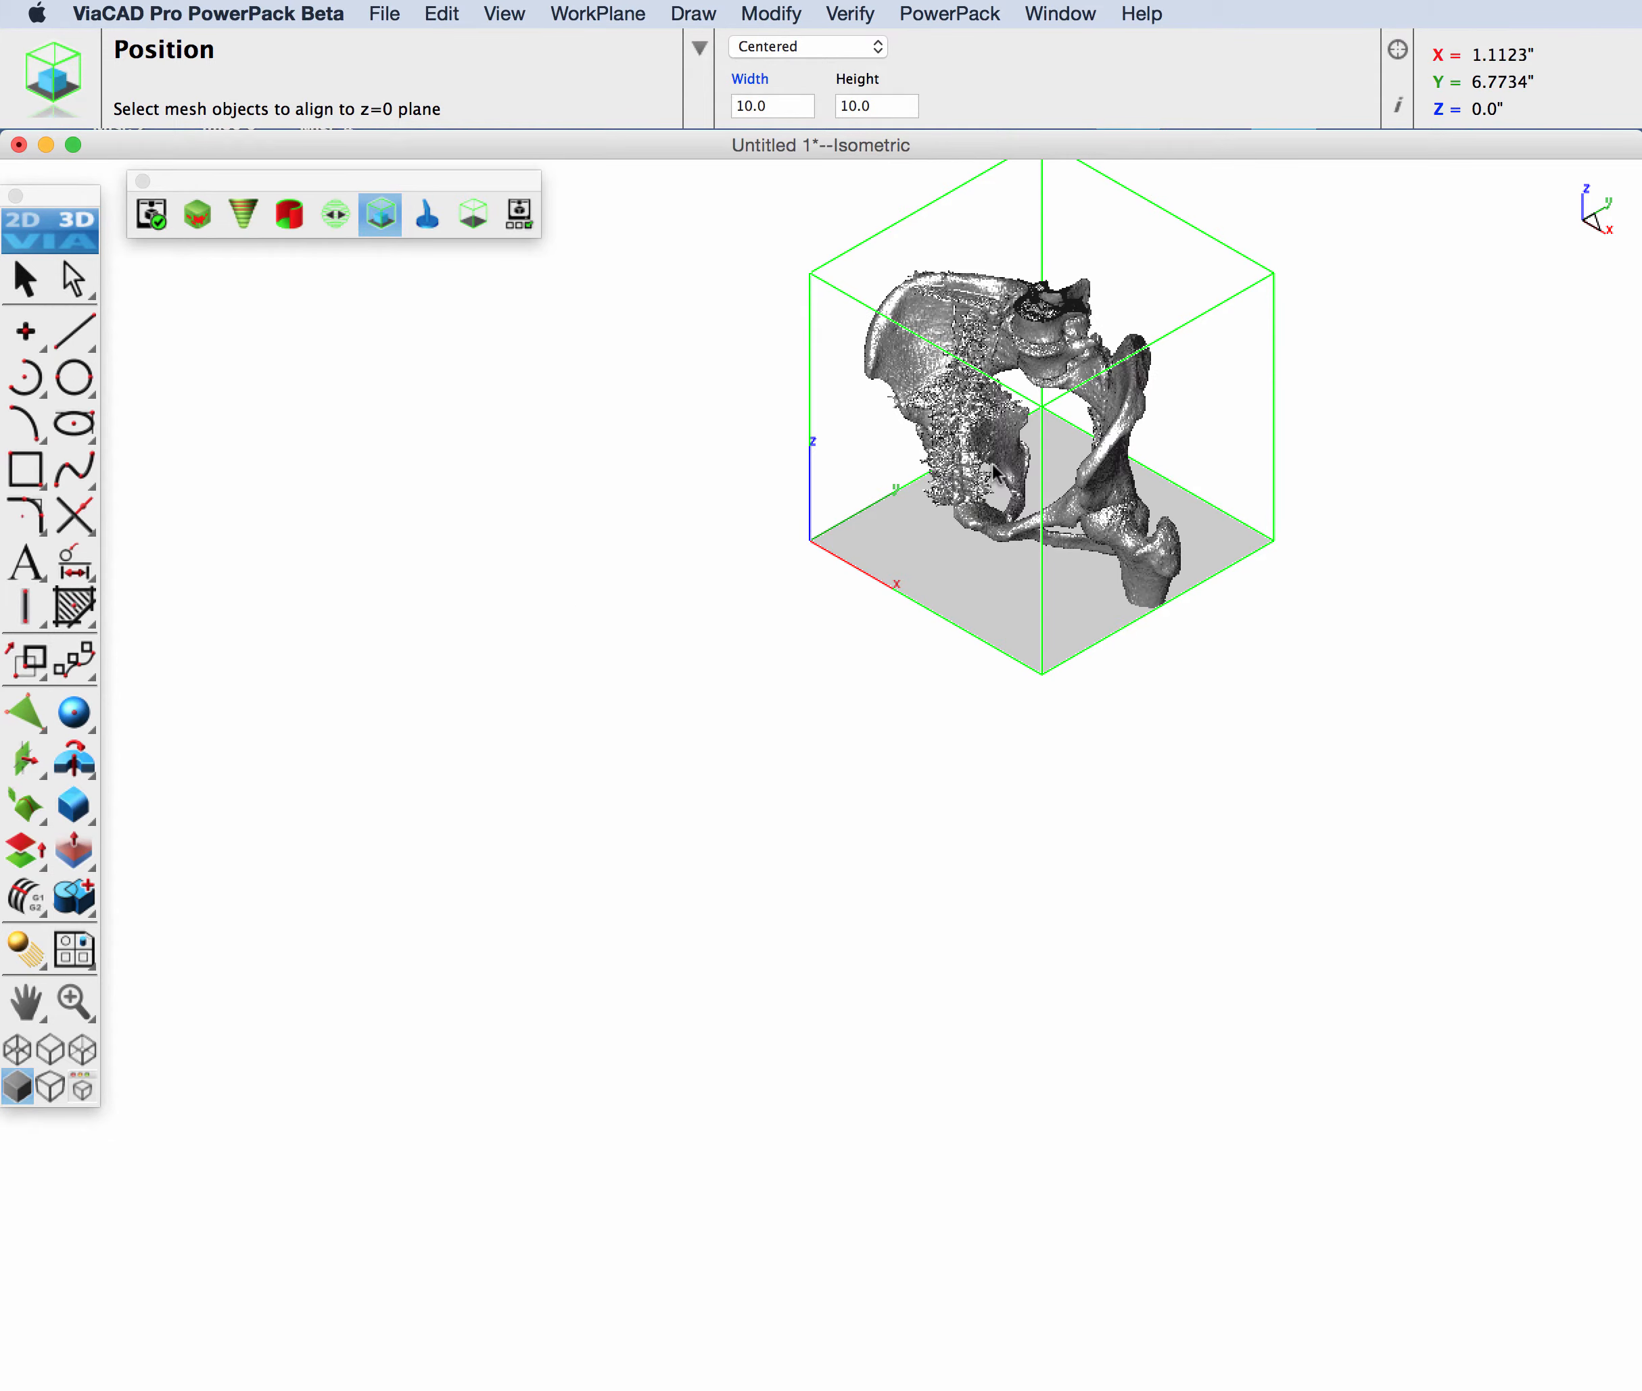
Step: Check the pelvis mesh's fit in the print volume and scale it with Change Scale by a factor of 0.85
{"action": "key", "text": "super+2"}
{"action": "key", "text": "super+f"}
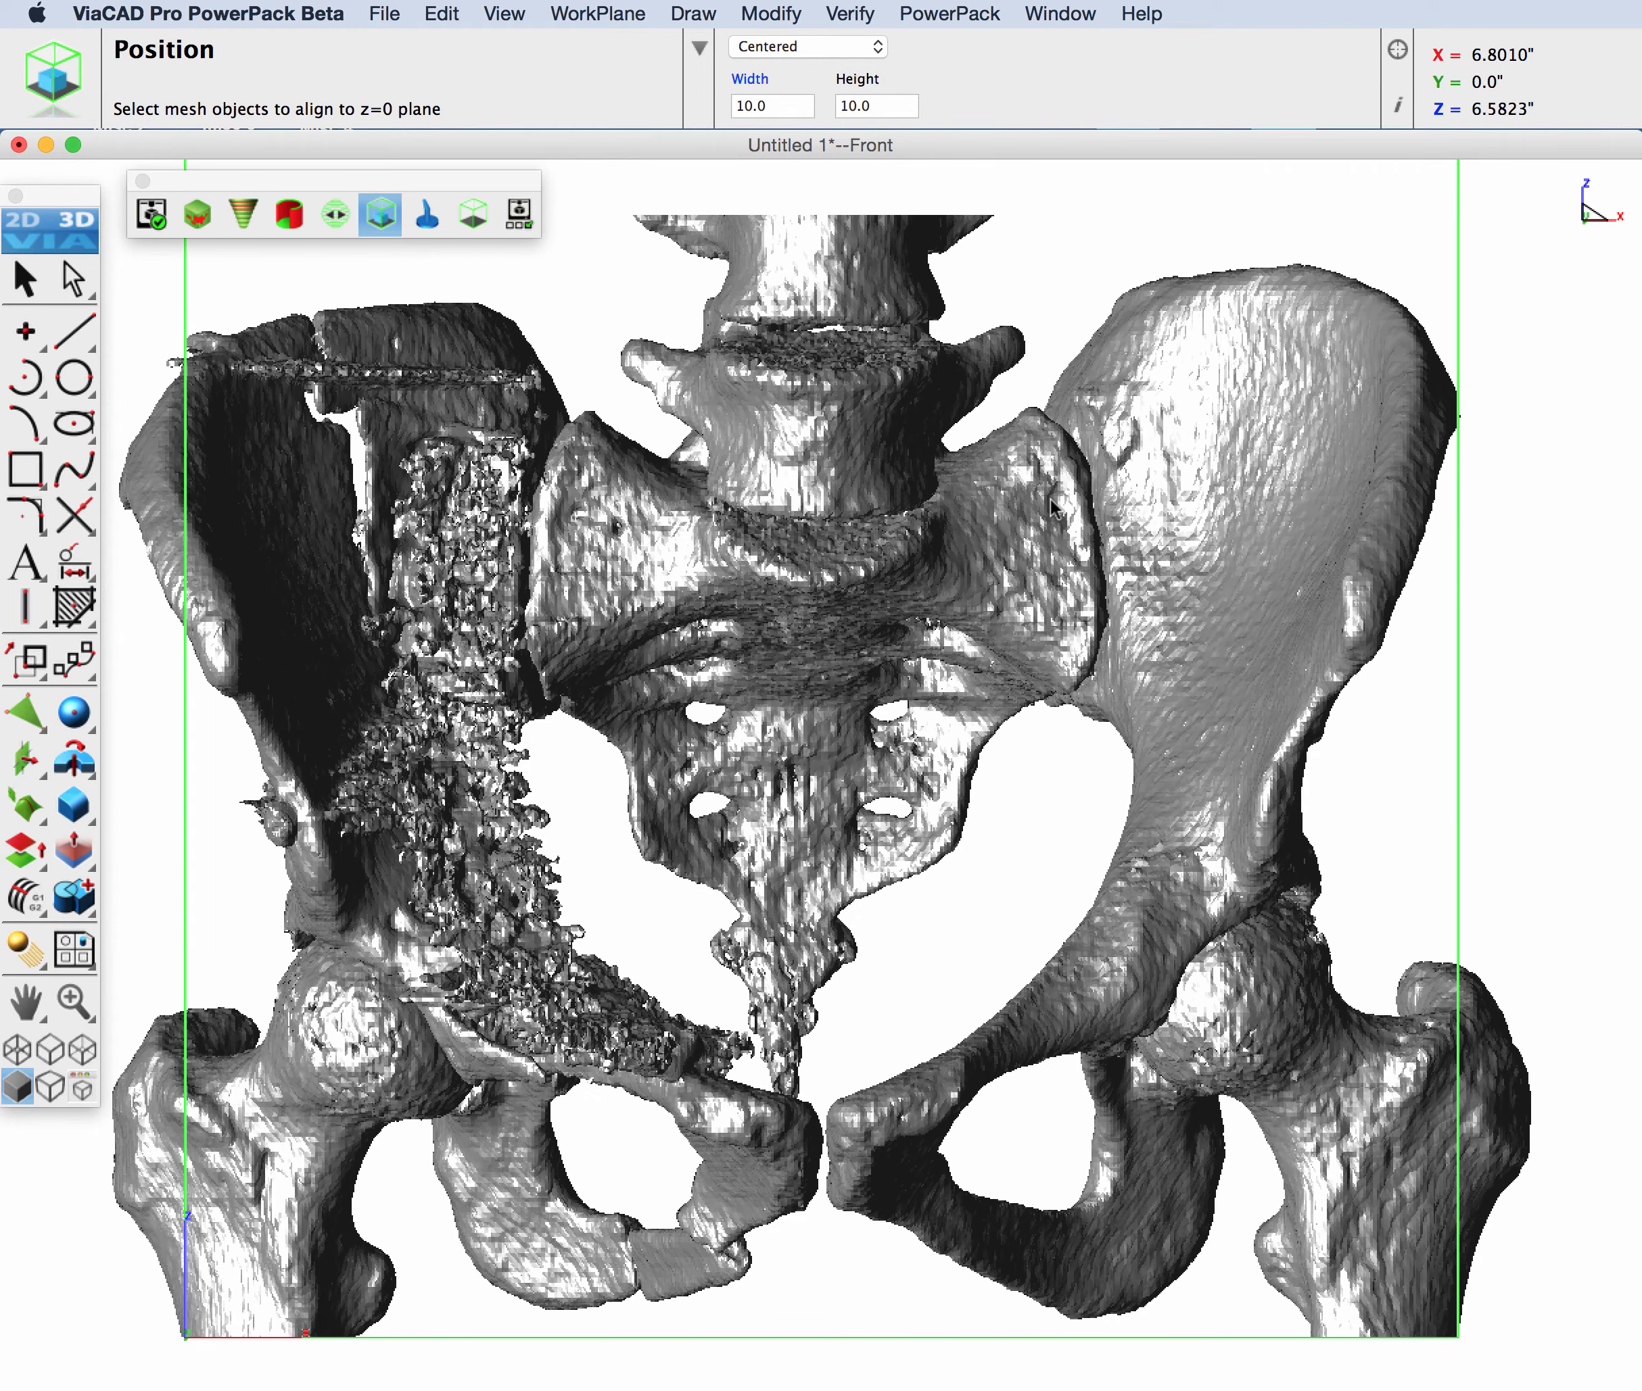
{"action": "key", "text": "super+4"}
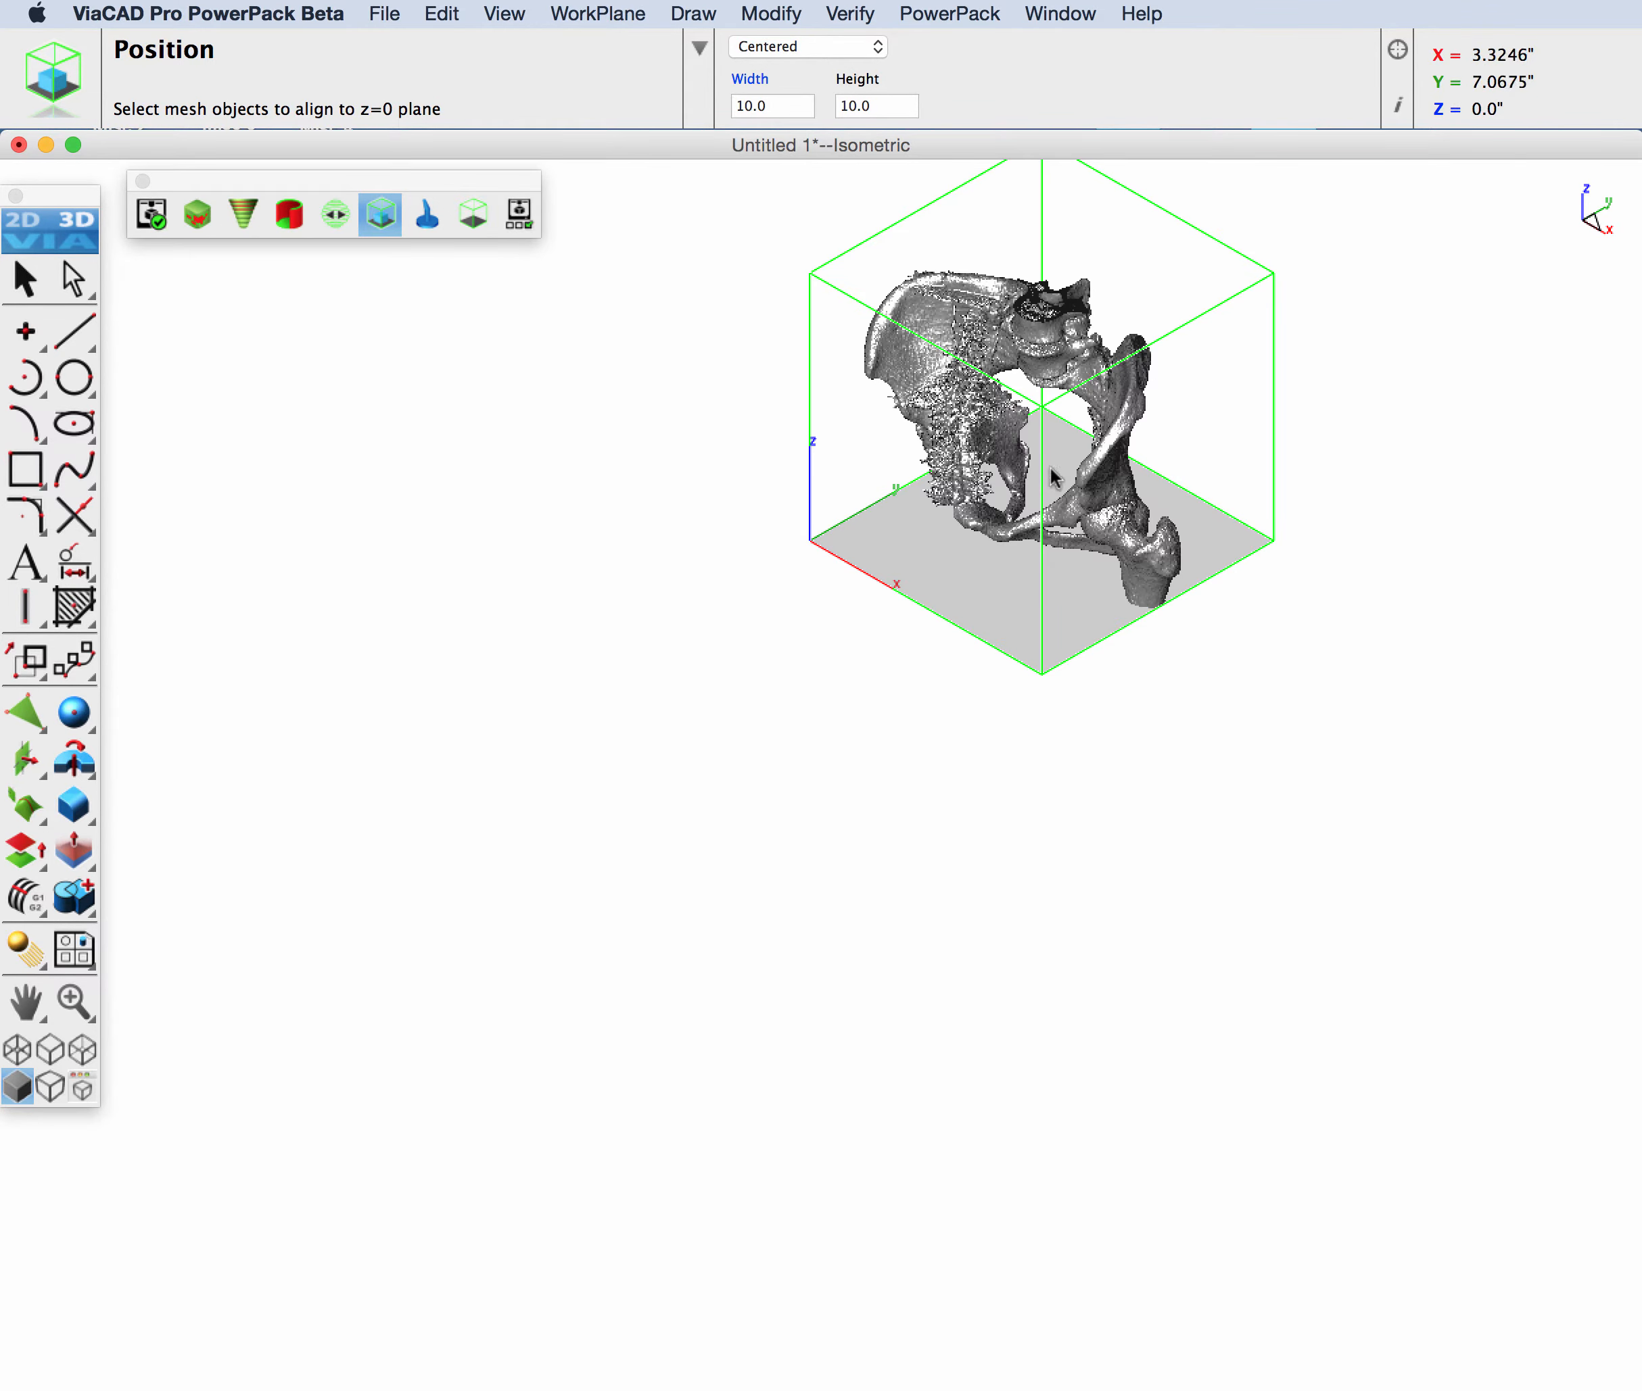
{"action": "left_click", "coordinate": [958, 15]}
{"action": "left_click", "coordinate": [977, 73]}
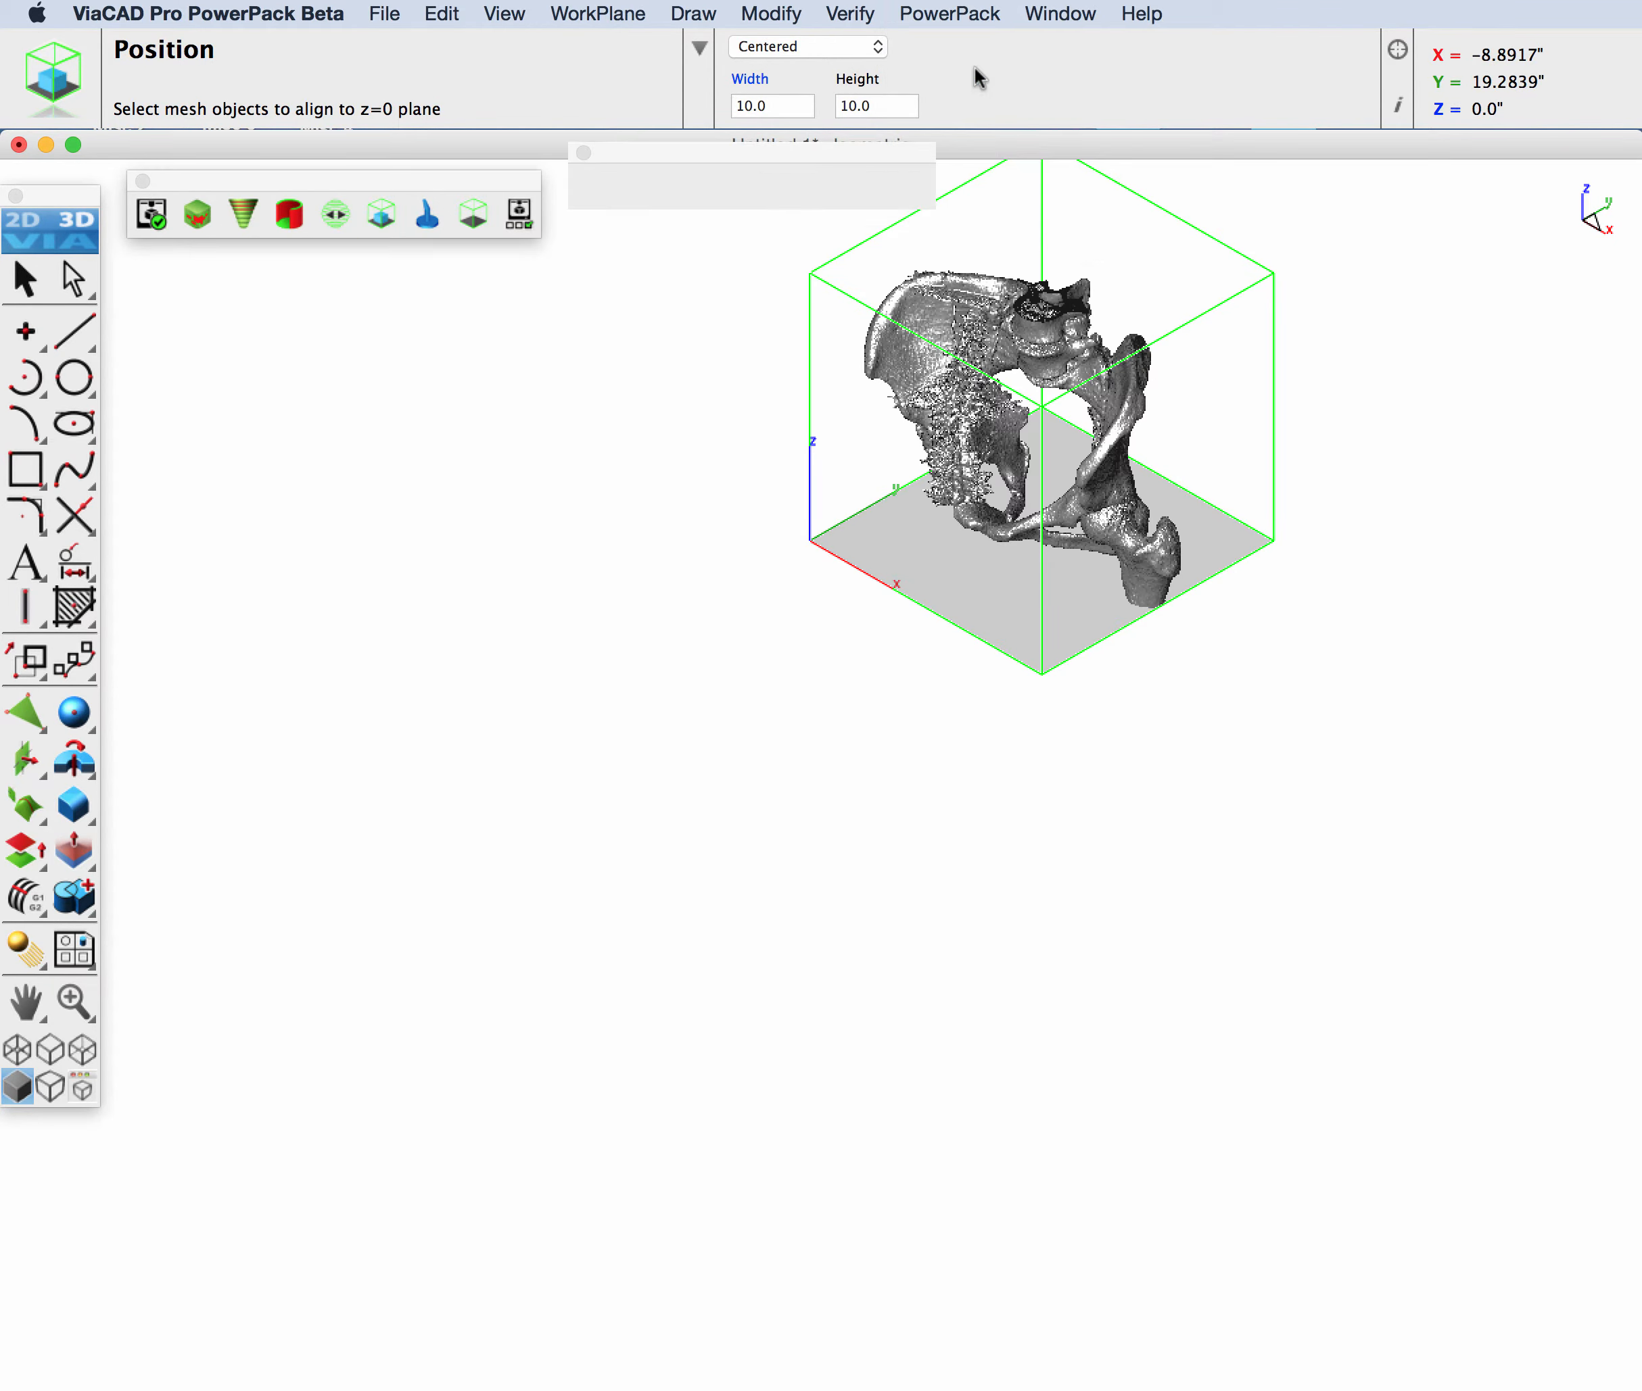
{"action": "left_click", "coordinate": [780, 193]}
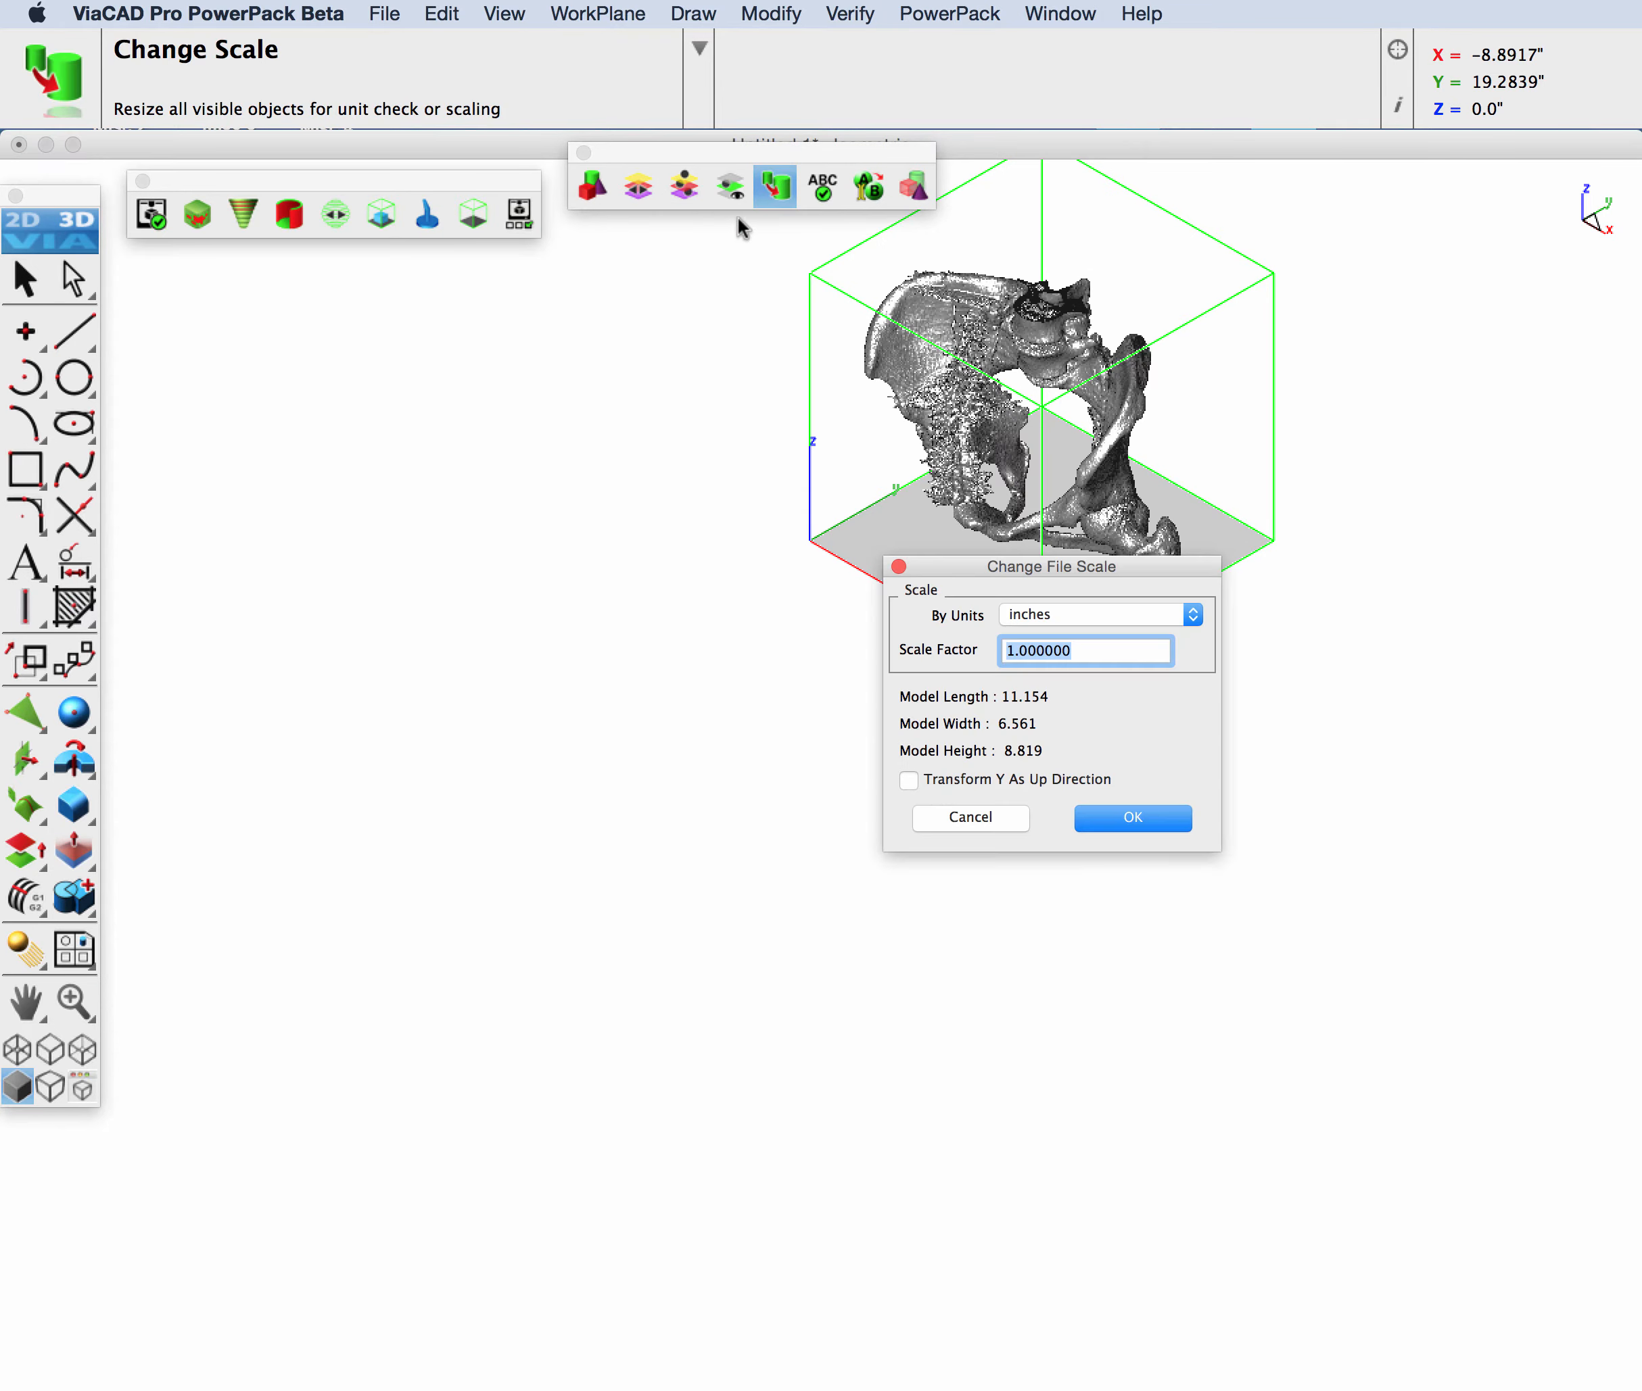
{"action": "left_click_drag", "start_coordinate": [1145, 572], "coordinate": [682, 566]}
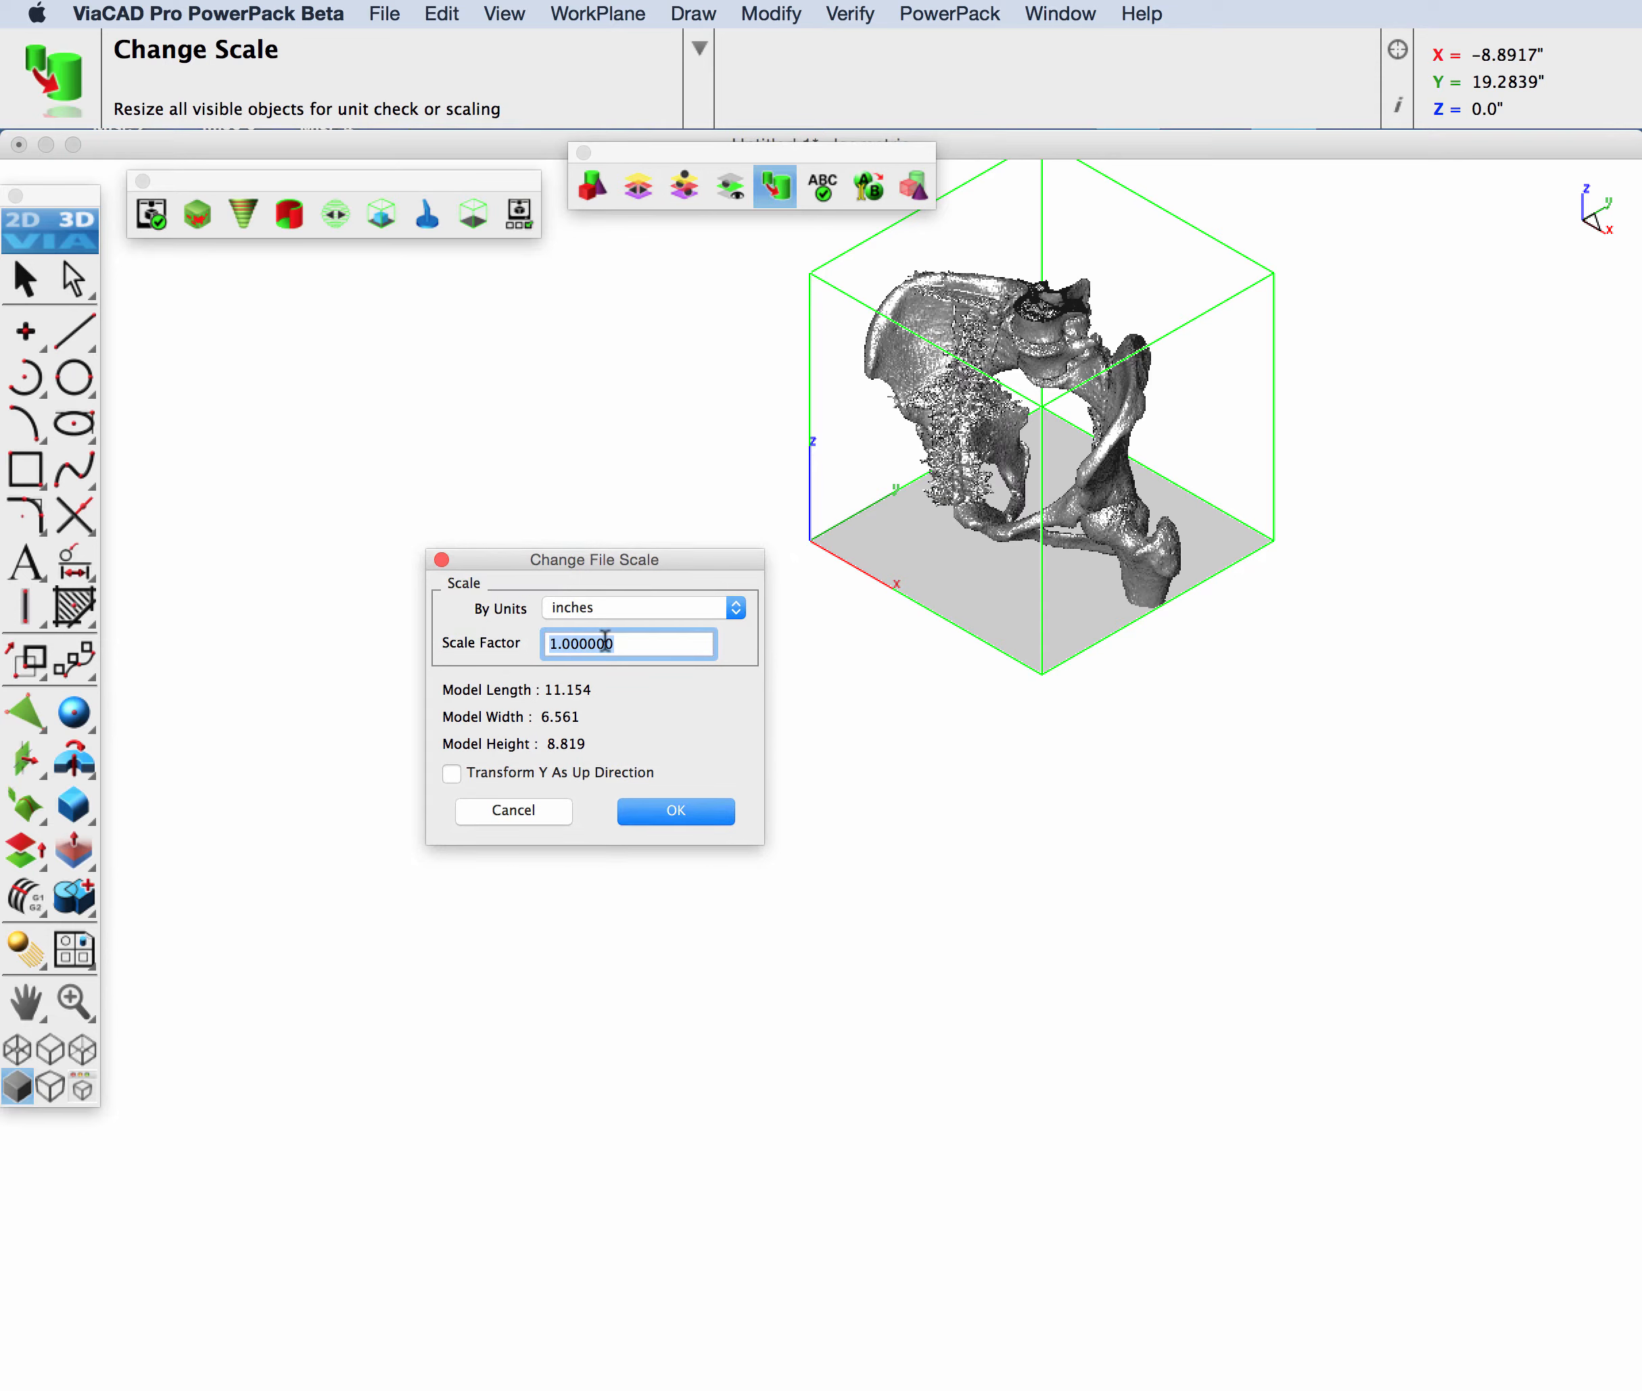
{"action": "double_click", "coordinate": [648, 647]}
{"action": "type", "text": "0."}
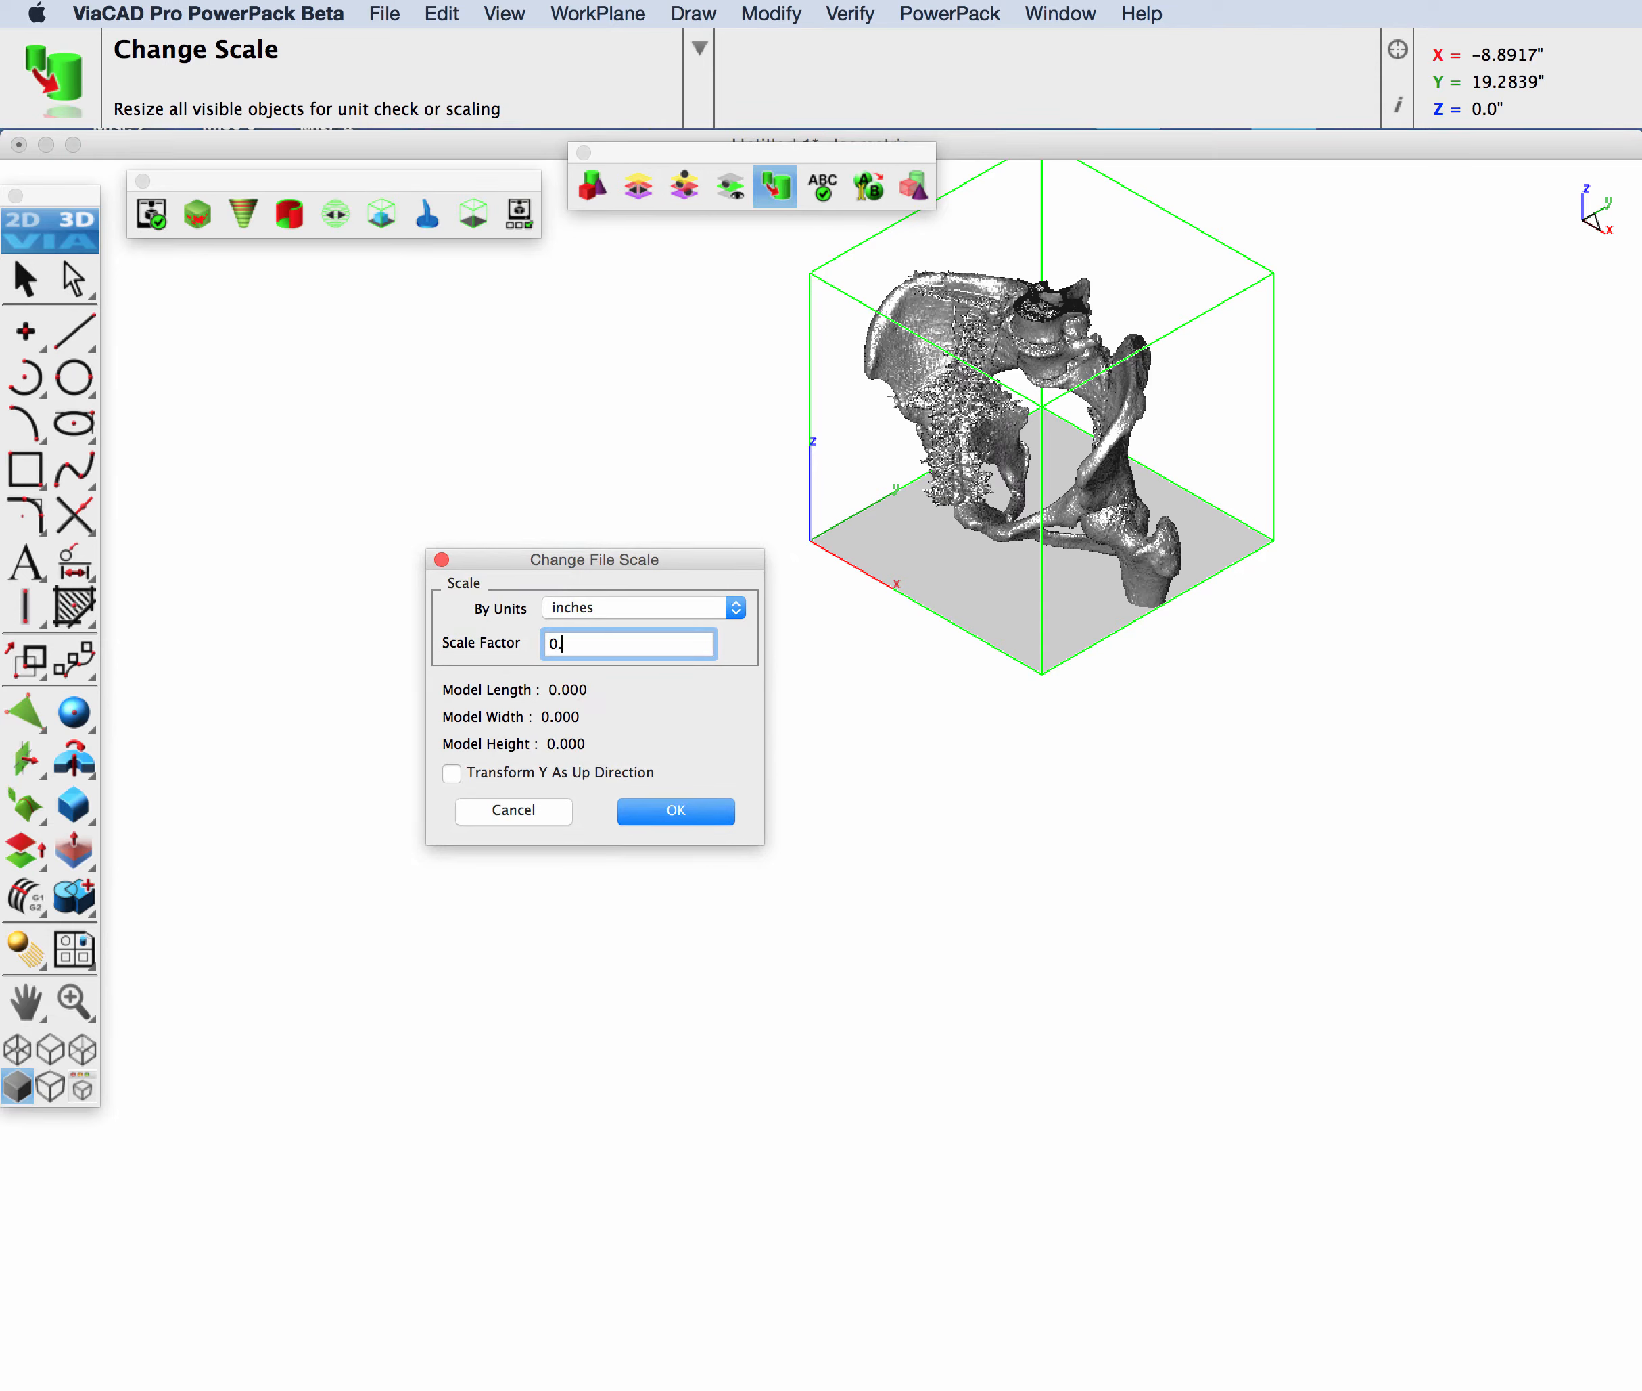
{"action": "type", "text": "85"}
{"action": "left_click", "coordinate": [678, 810]}
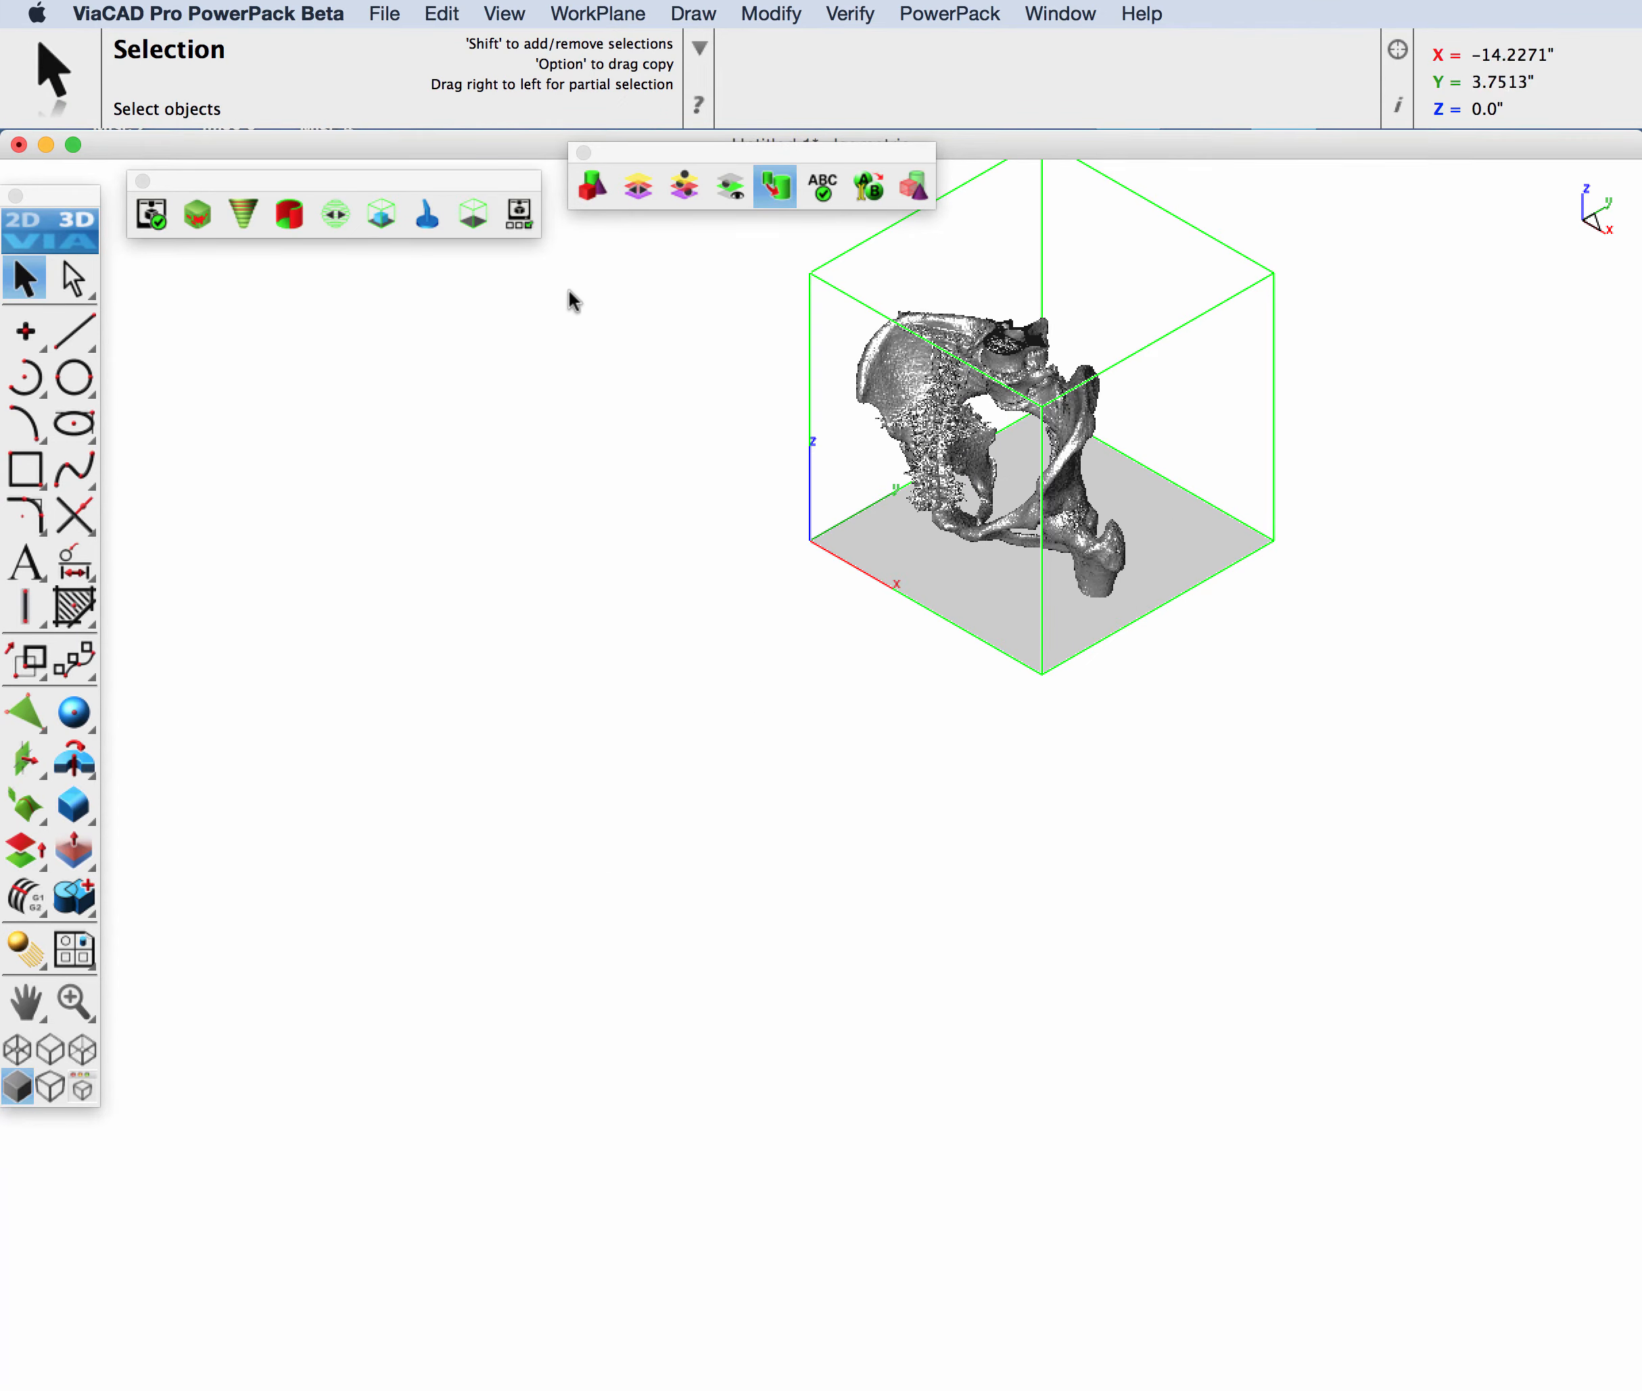
Step: Align the scaled pelvis mesh to the z=0 plane, centered in the print volume, using the Position tool
{"action": "left_click", "coordinate": [382, 214]}
{"action": "left_click", "coordinate": [957, 469]}
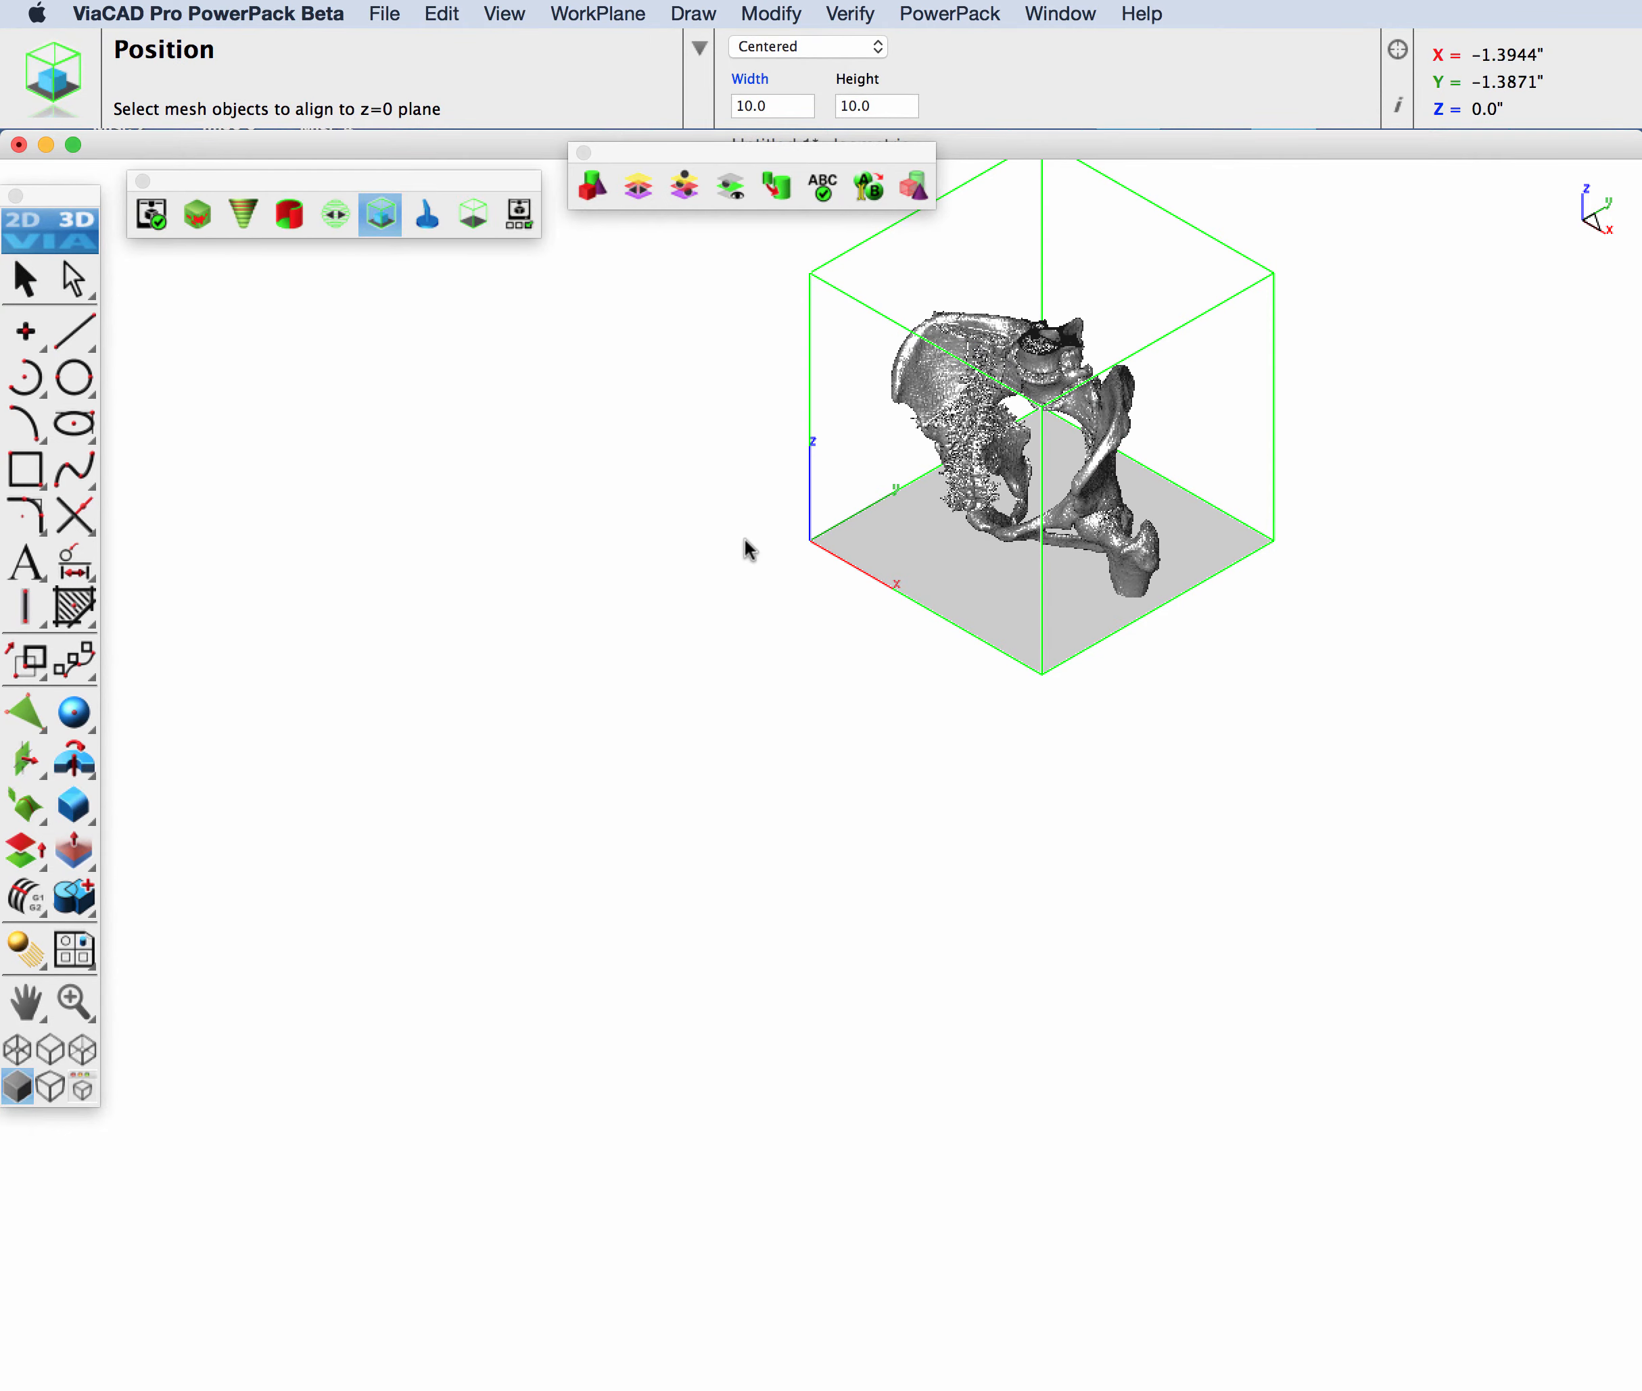
{"action": "key", "text": "super+2"}
{"action": "key", "text": "super+1"}
{"action": "key", "text": "super+7"}
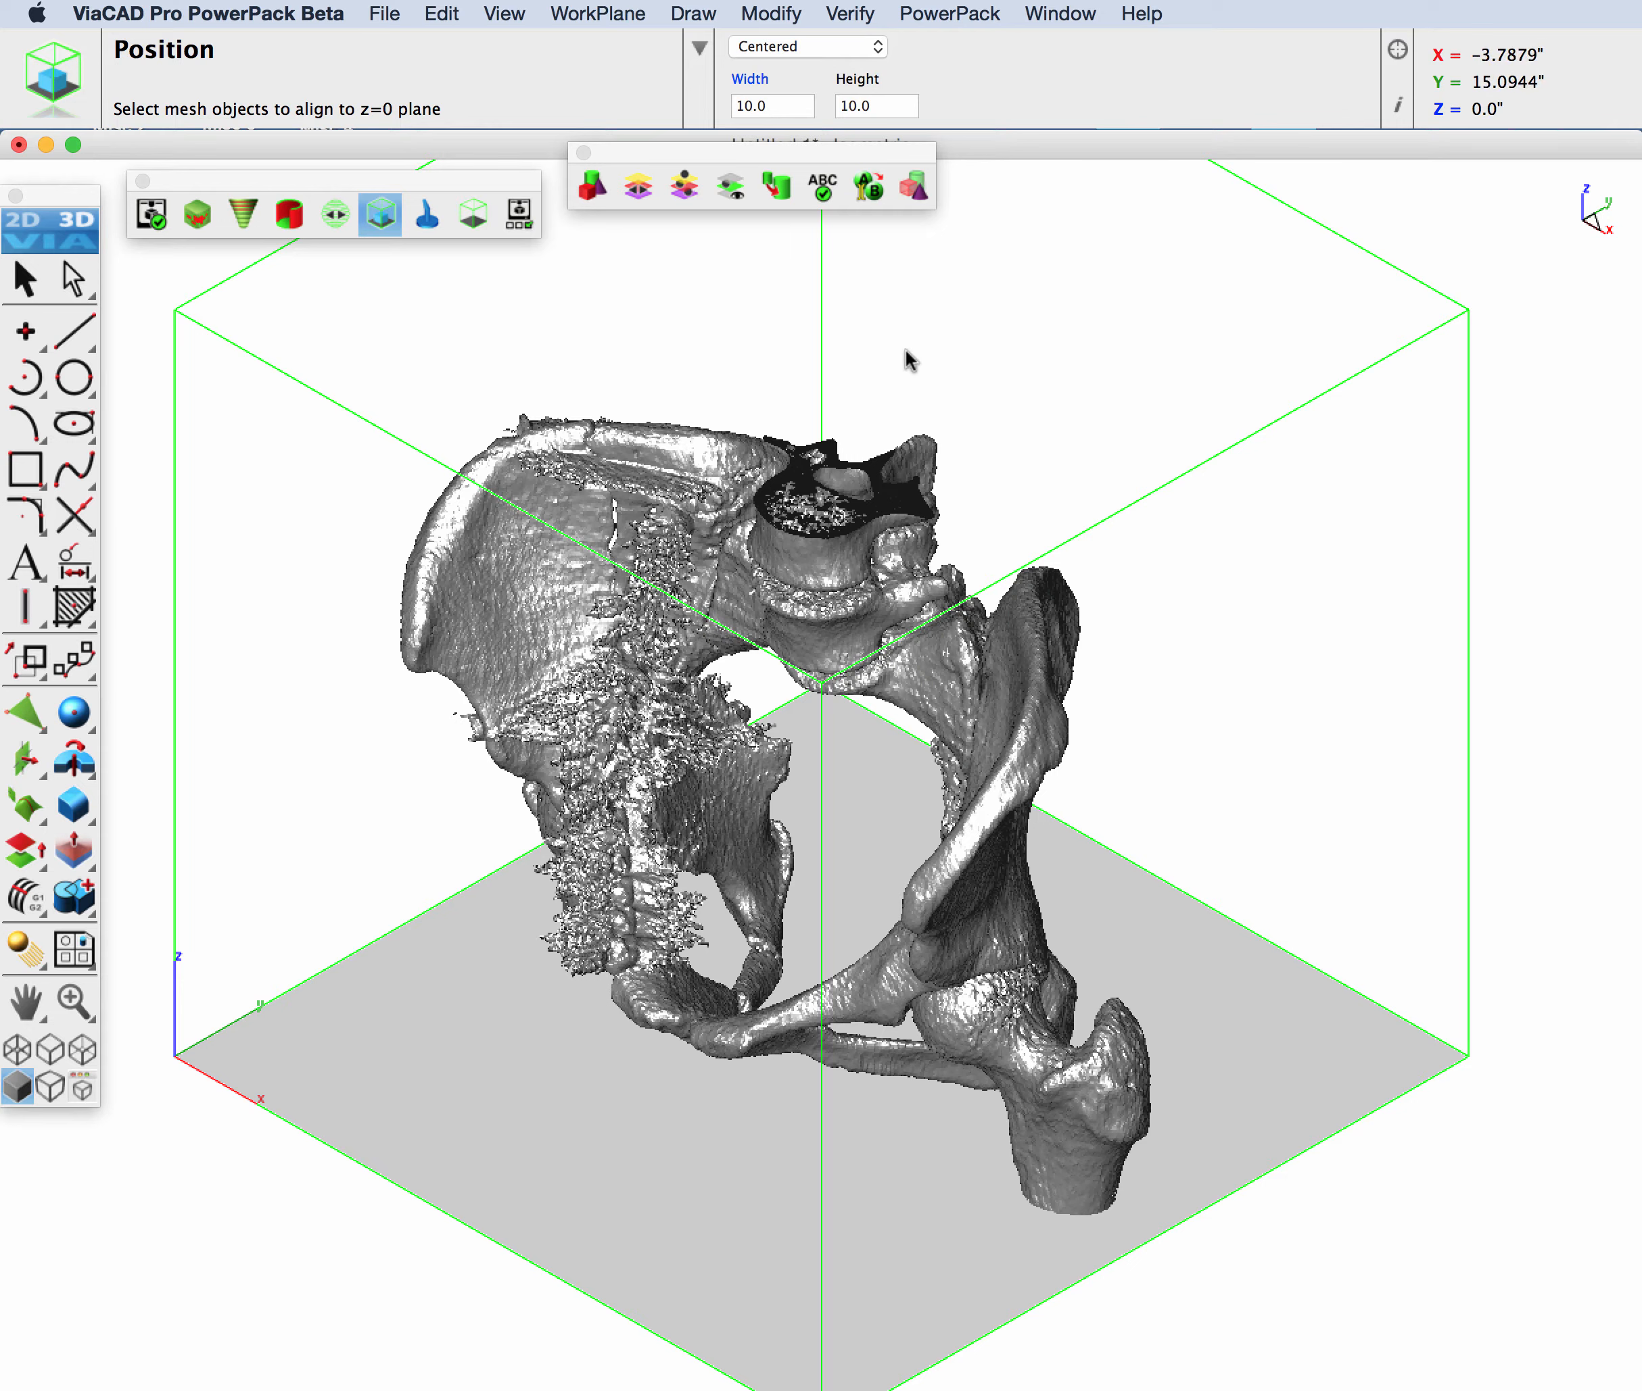
{"action": "left_click", "coordinate": [24, 280]}
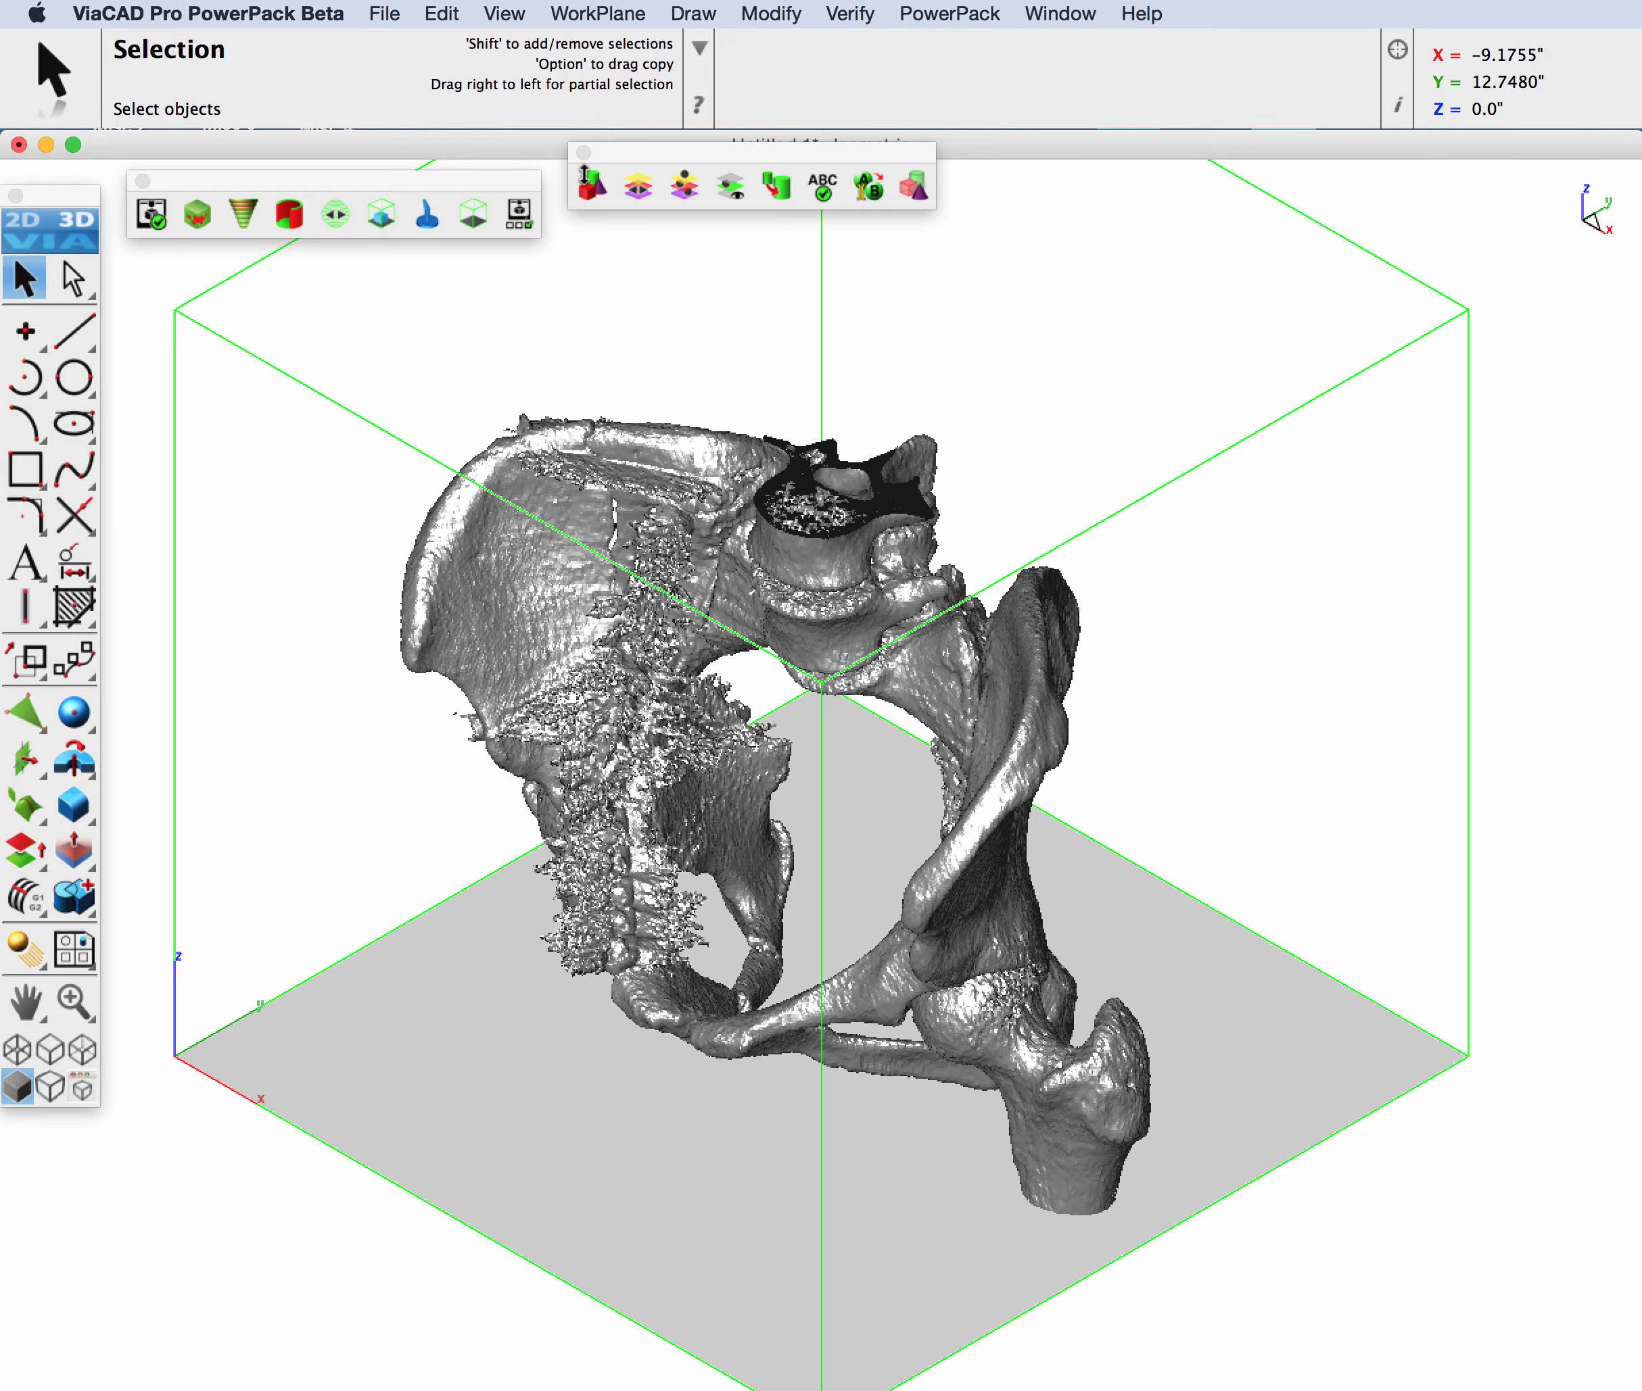
Step: Run Show Free Edges on the pelvis mesh and dismiss the report
{"action": "left_click", "coordinate": [955, 14]}
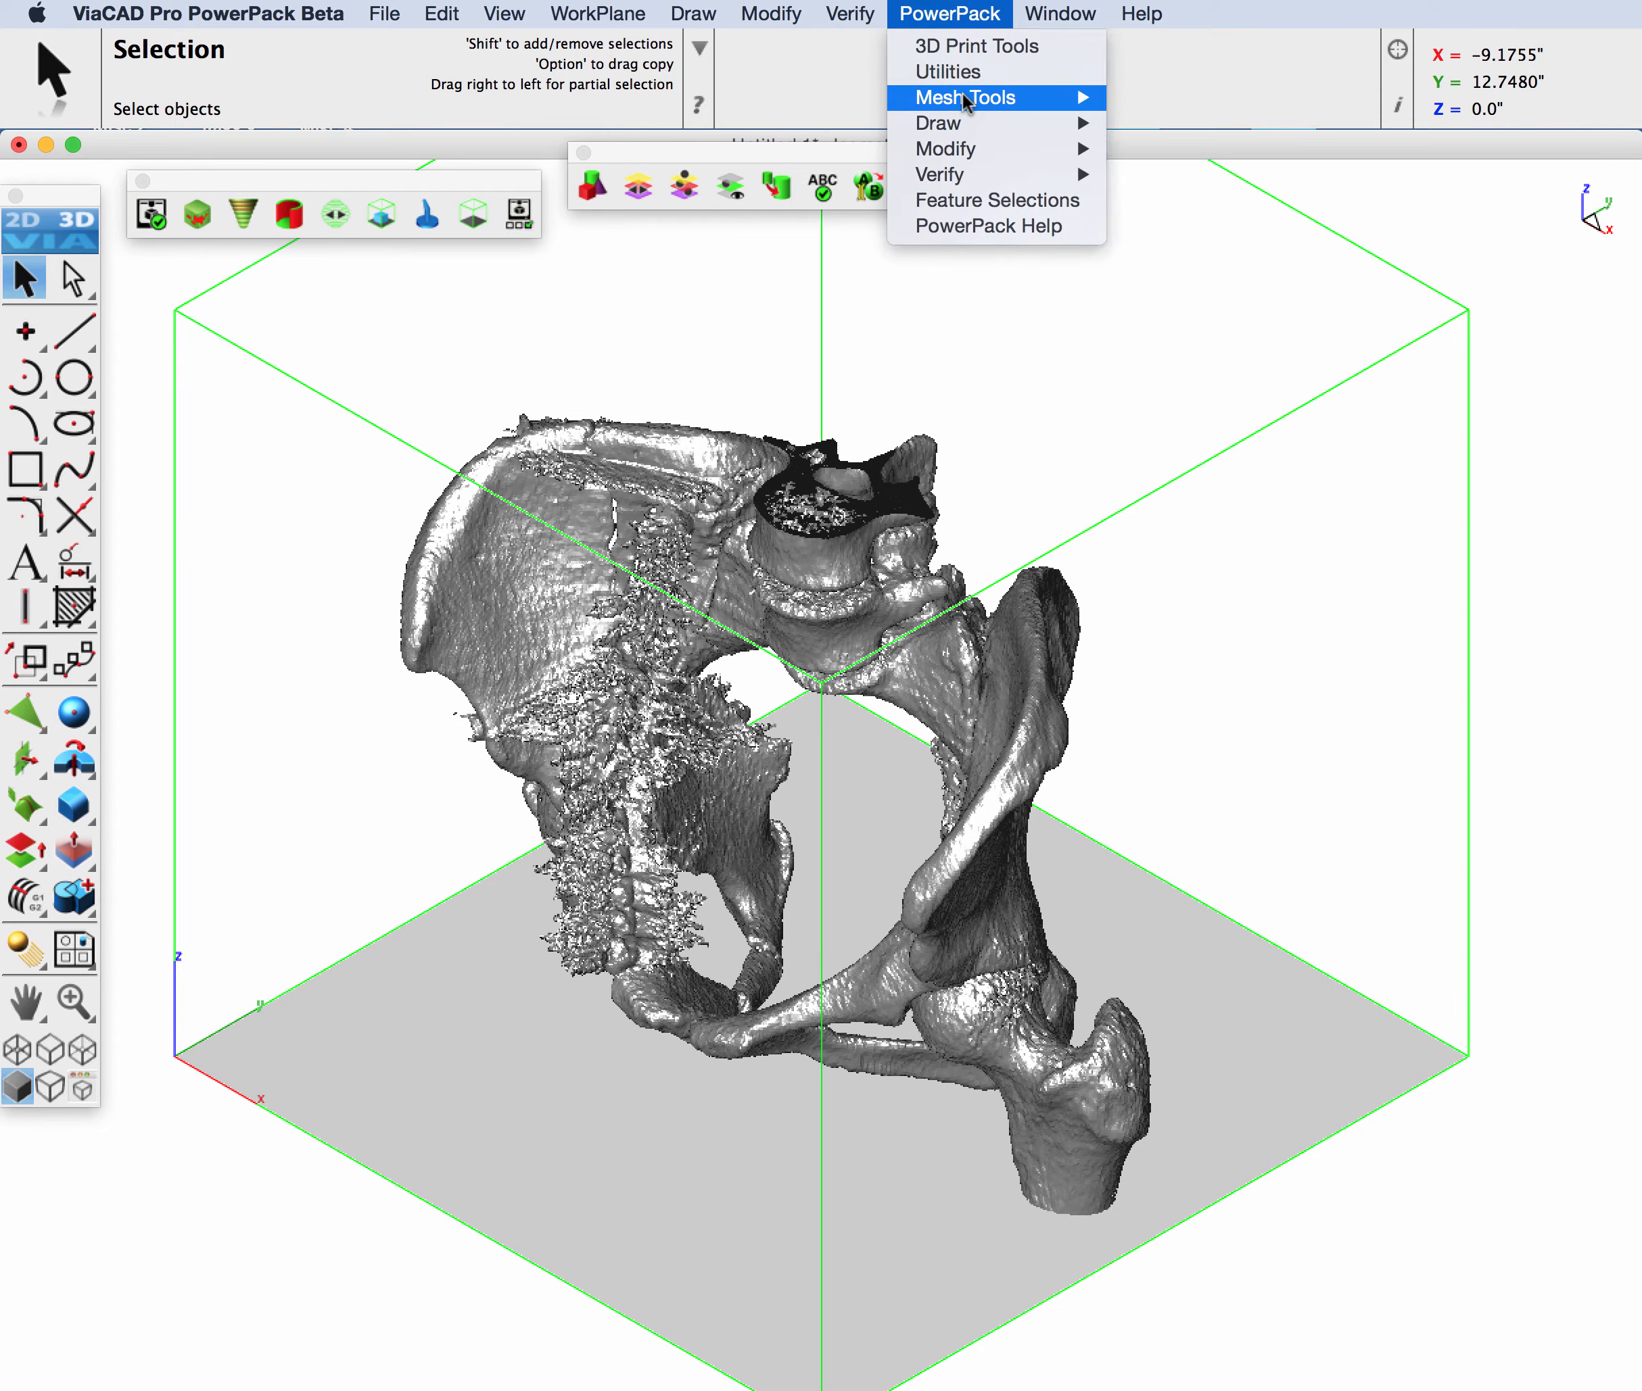
{"action": "mouse_move", "coordinate": [962, 98]}
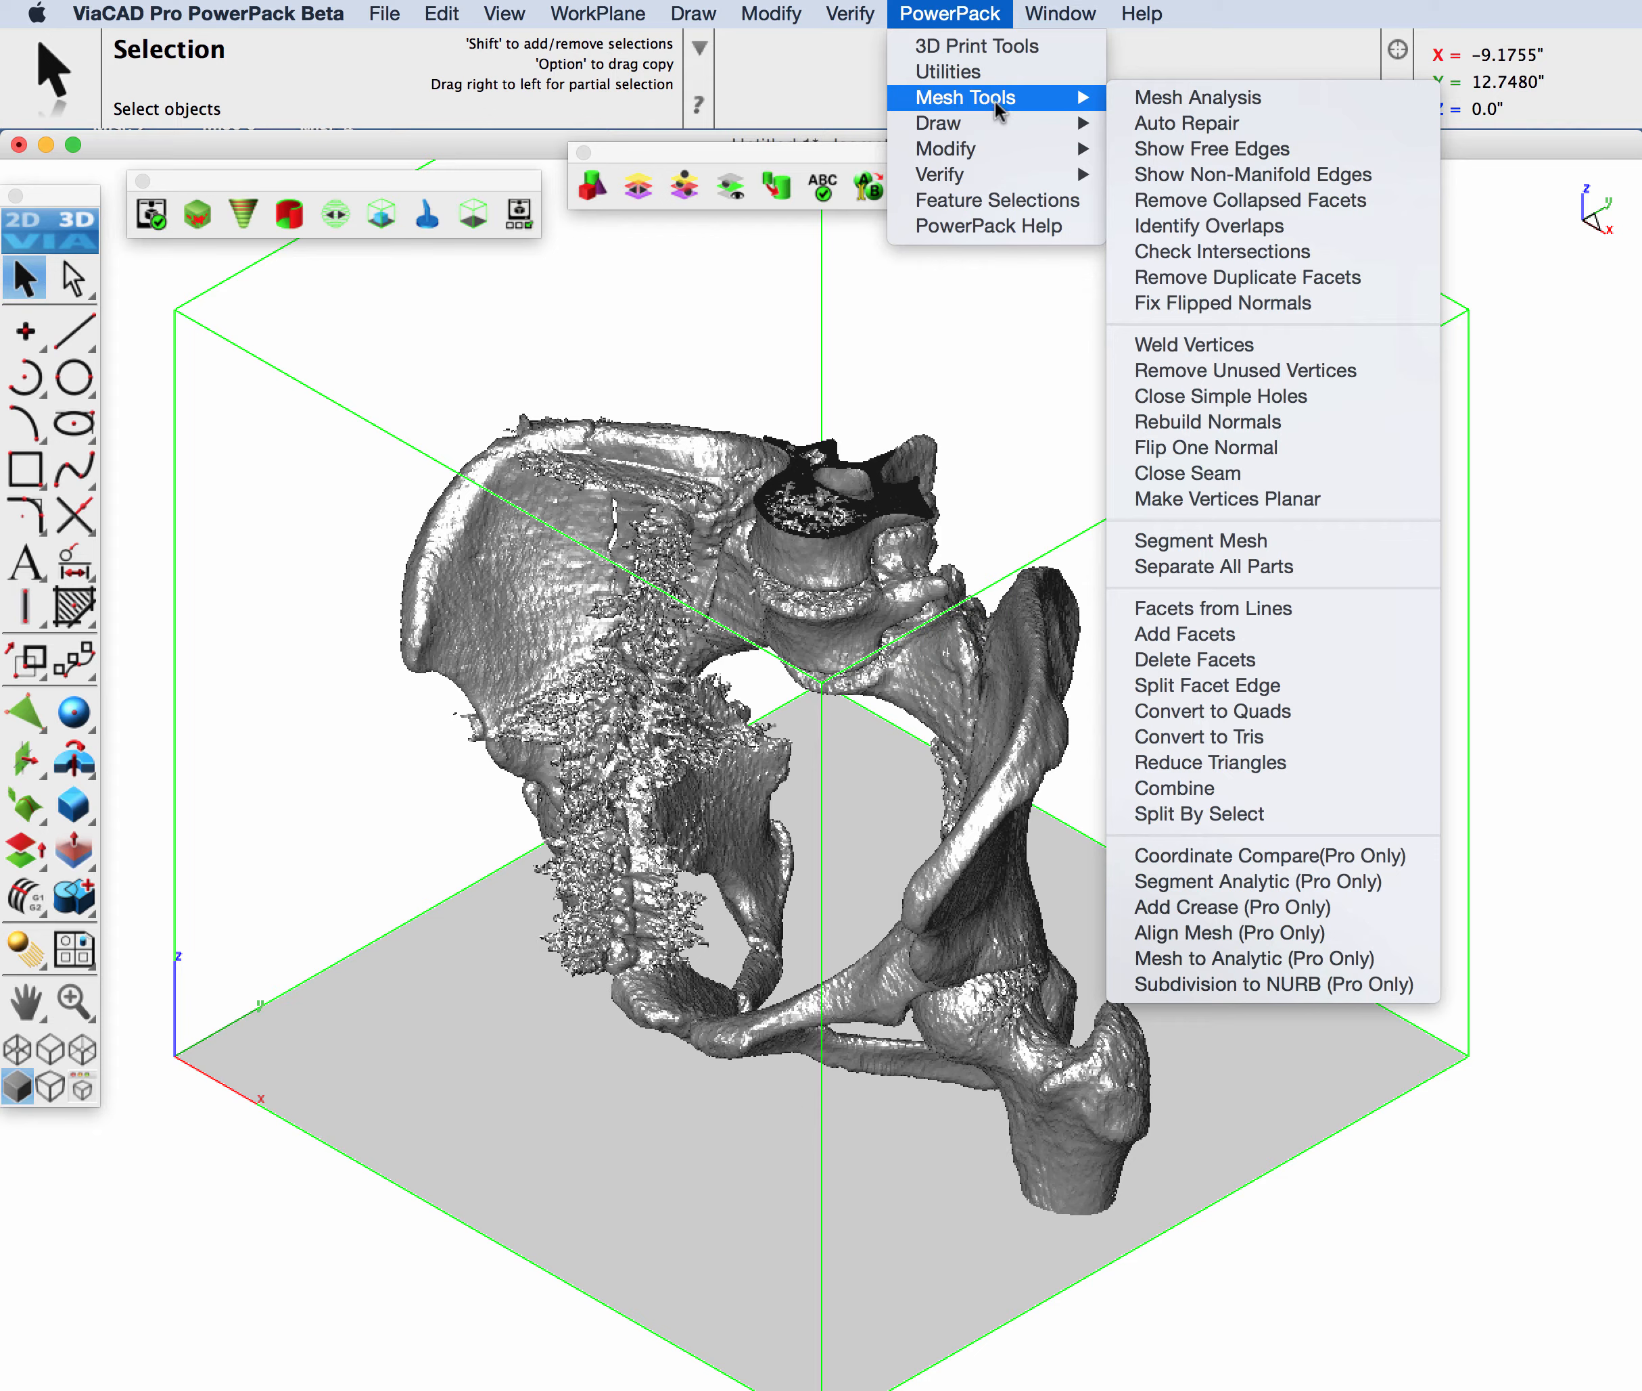
{"action": "left_click", "coordinate": [1181, 145]}
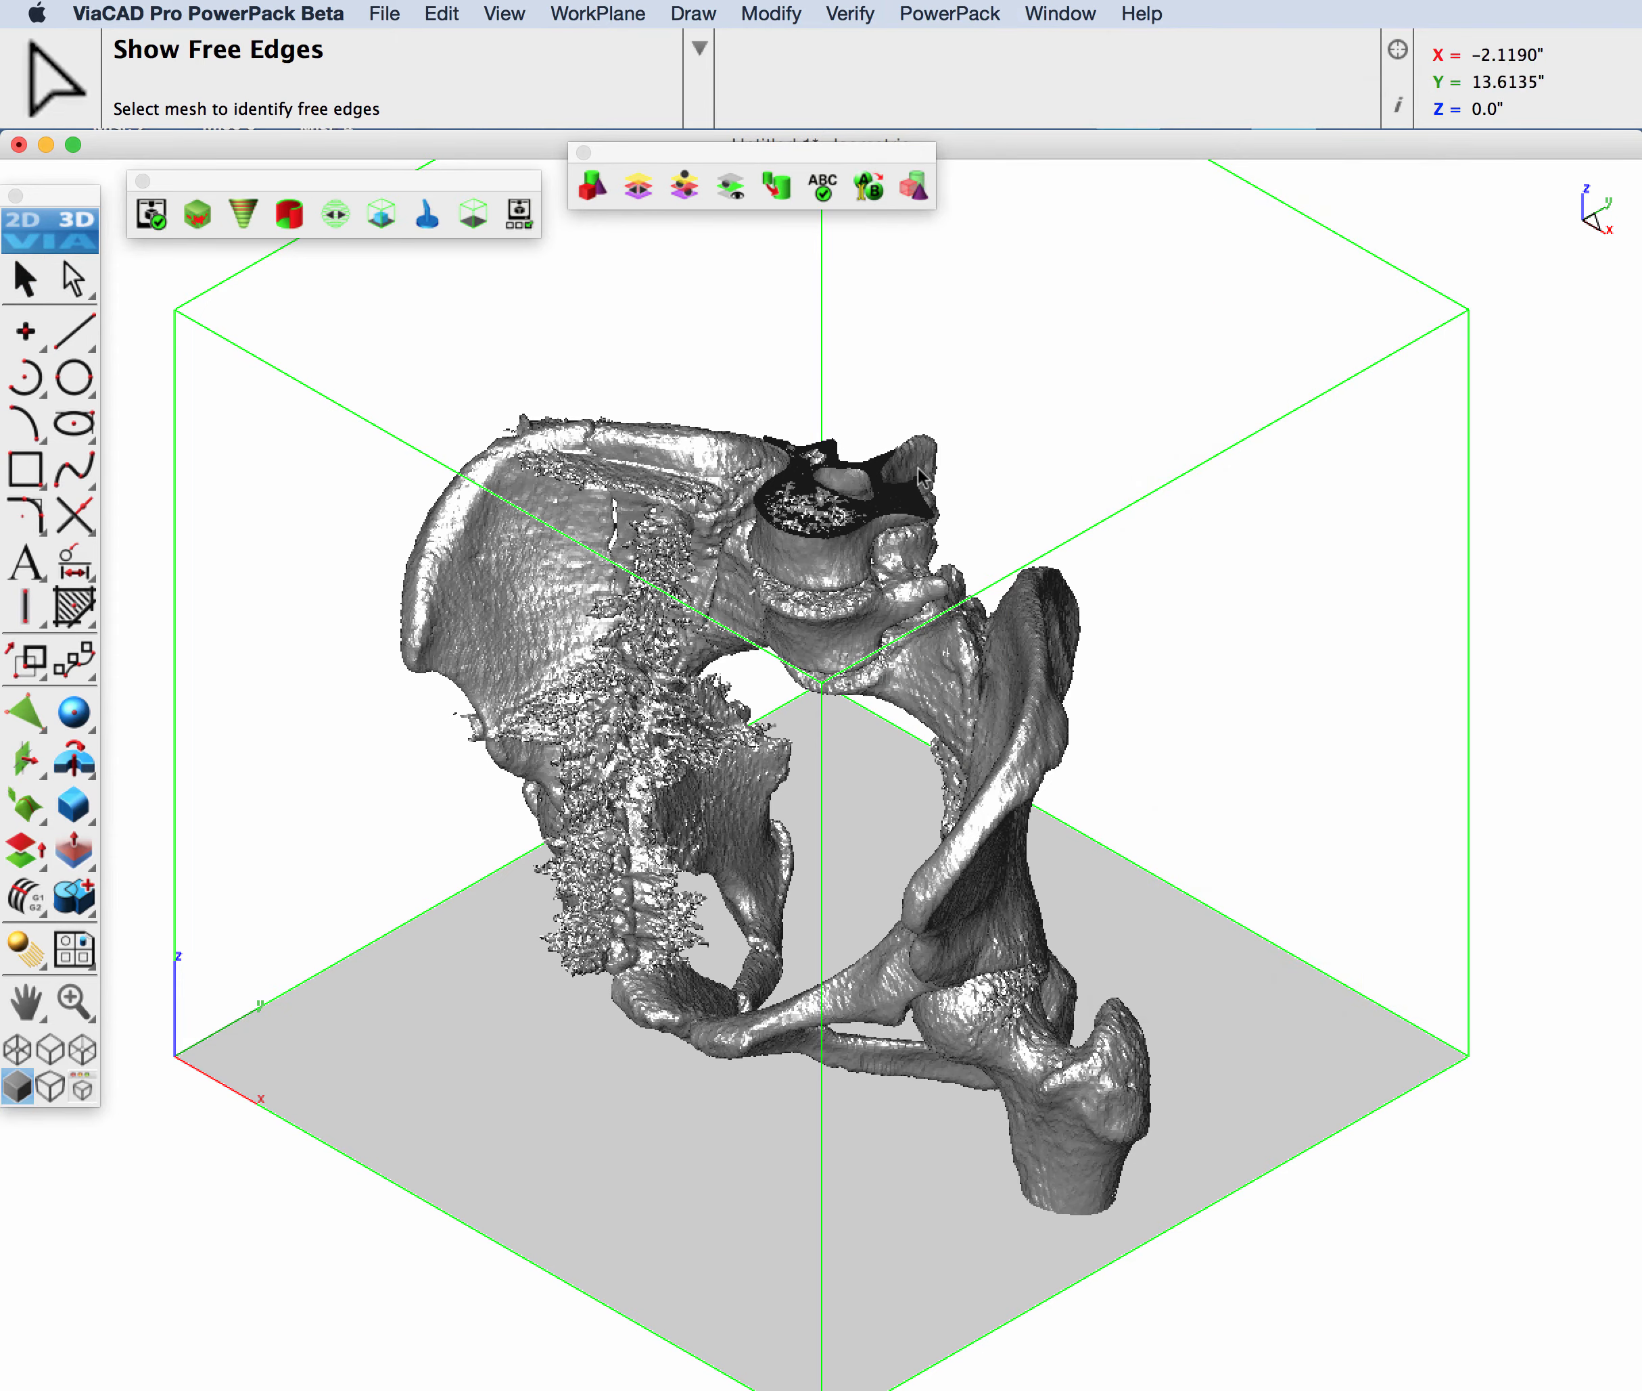
{"action": "left_click", "coordinate": [1076, 479]}
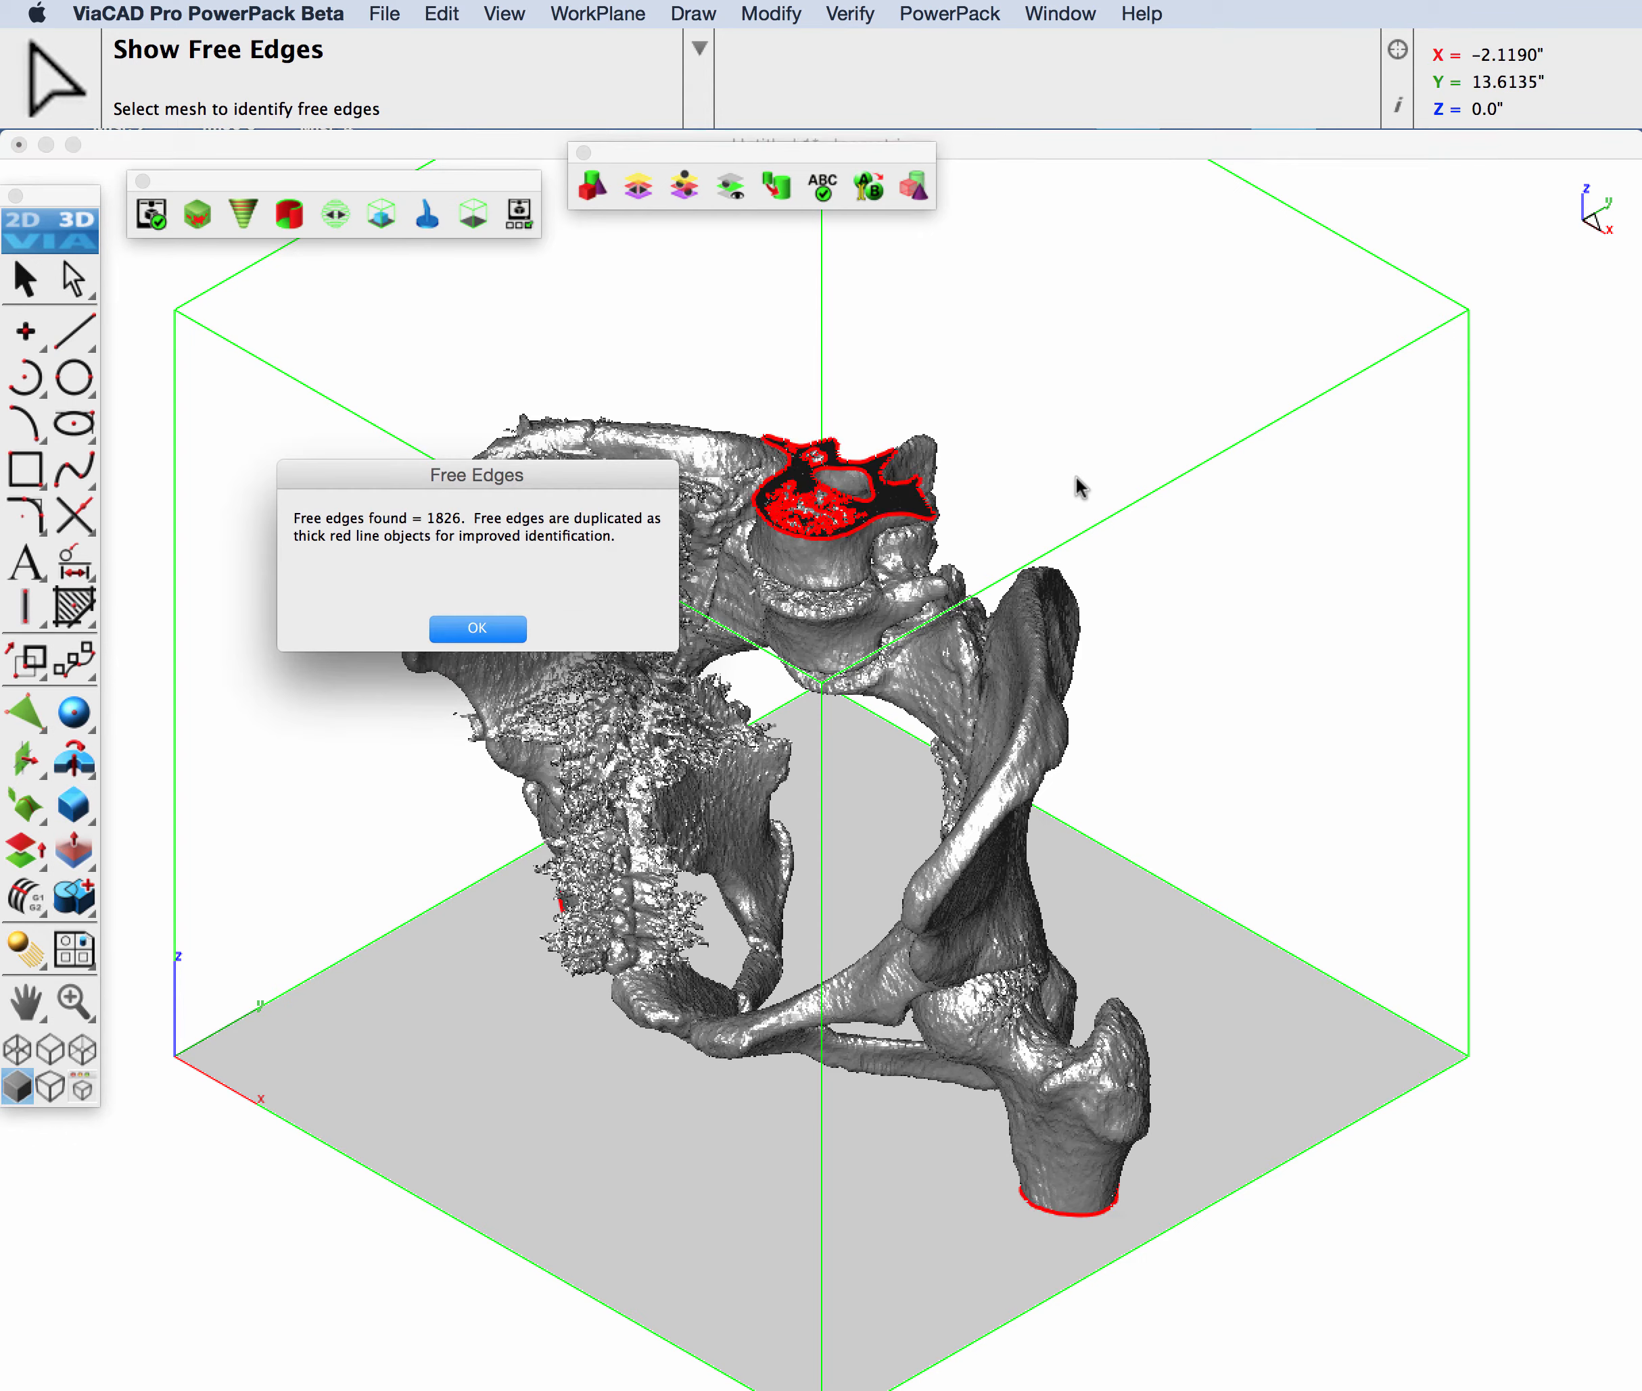
{"action": "left_click", "coordinate": [476, 630]}
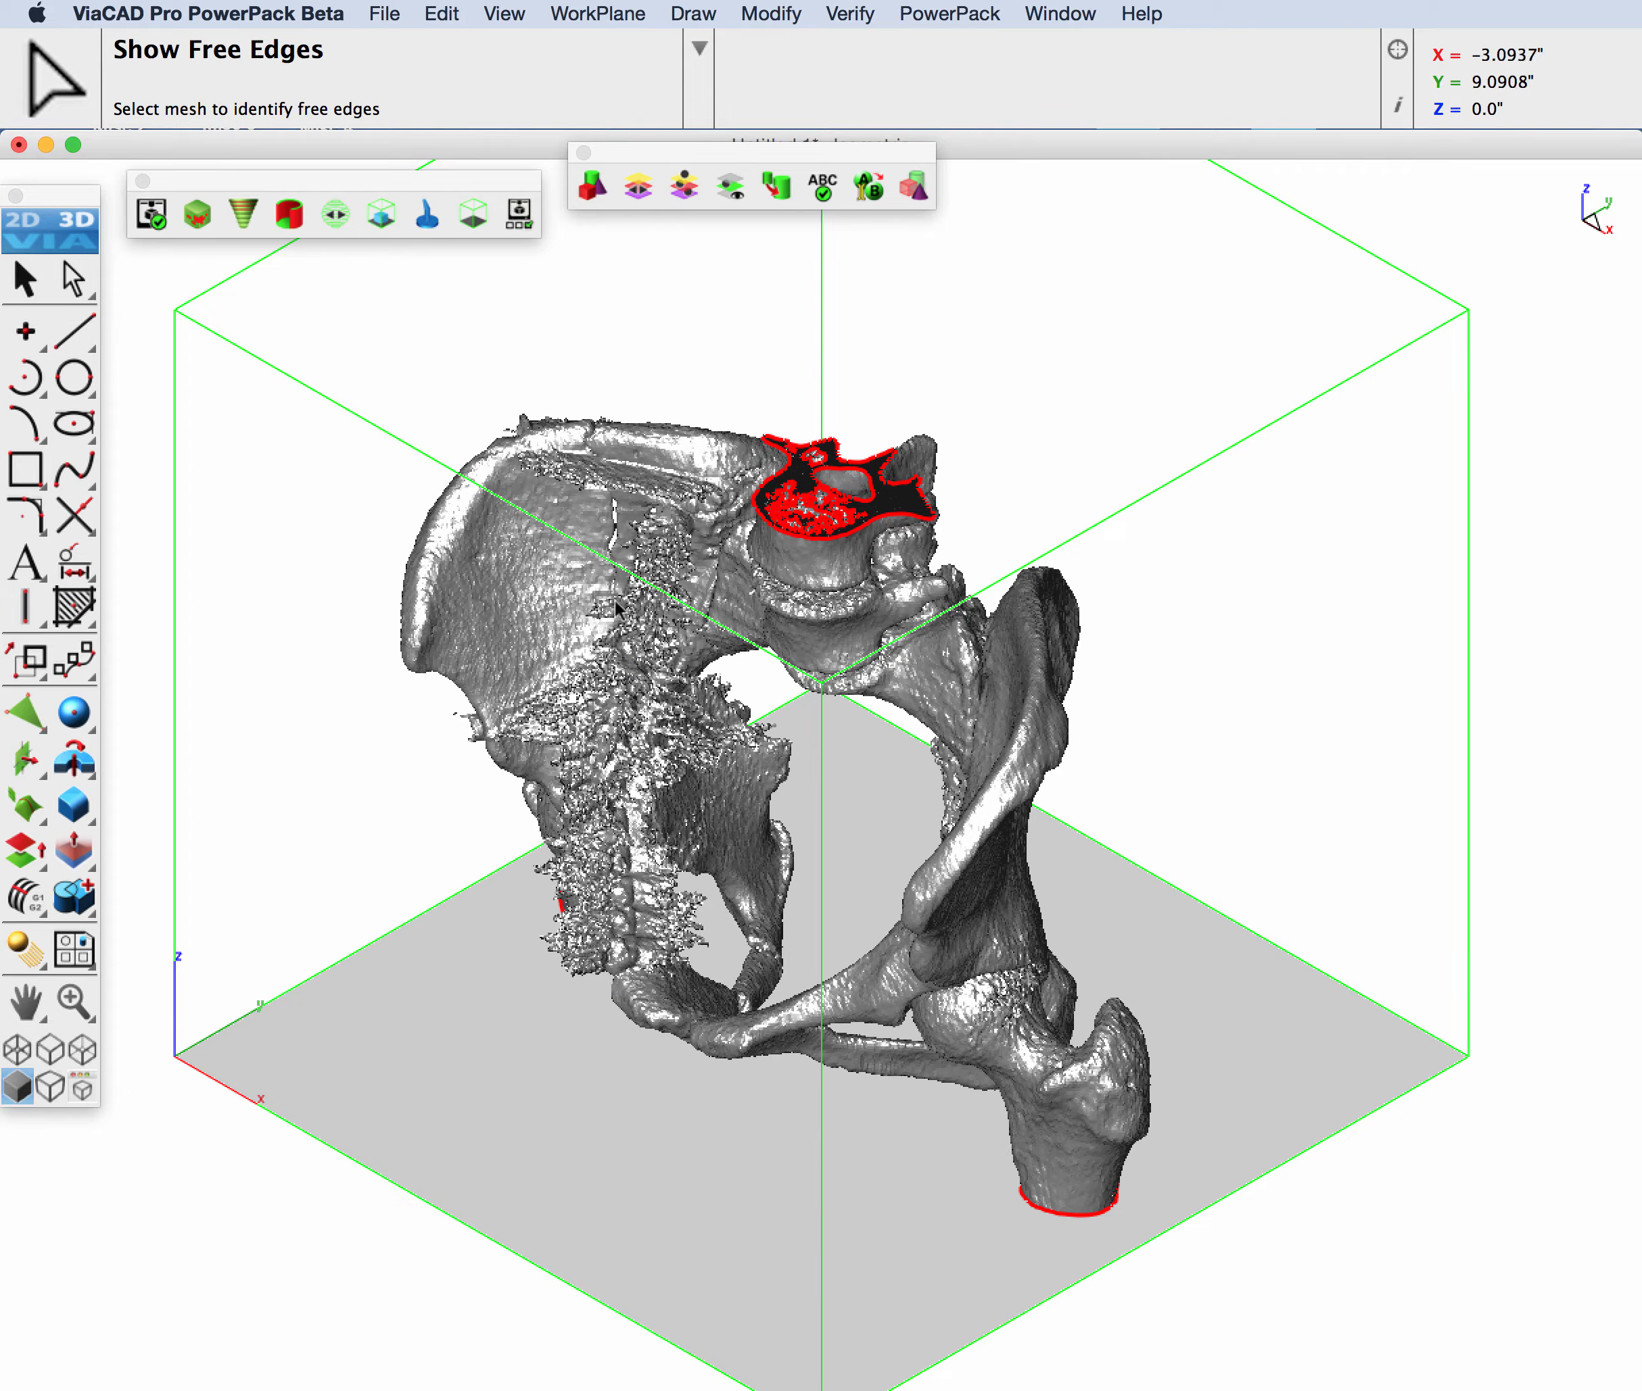
Step: Examine the highlighted free edges around the cut vertebra at close range
{"action": "scroll", "coordinate": [820, 473], "scroll_direction": "up", "scroll_amount": 2}
{"action": "scroll", "coordinate": [820, 473], "scroll_direction": "up", "scroll_amount": 5}
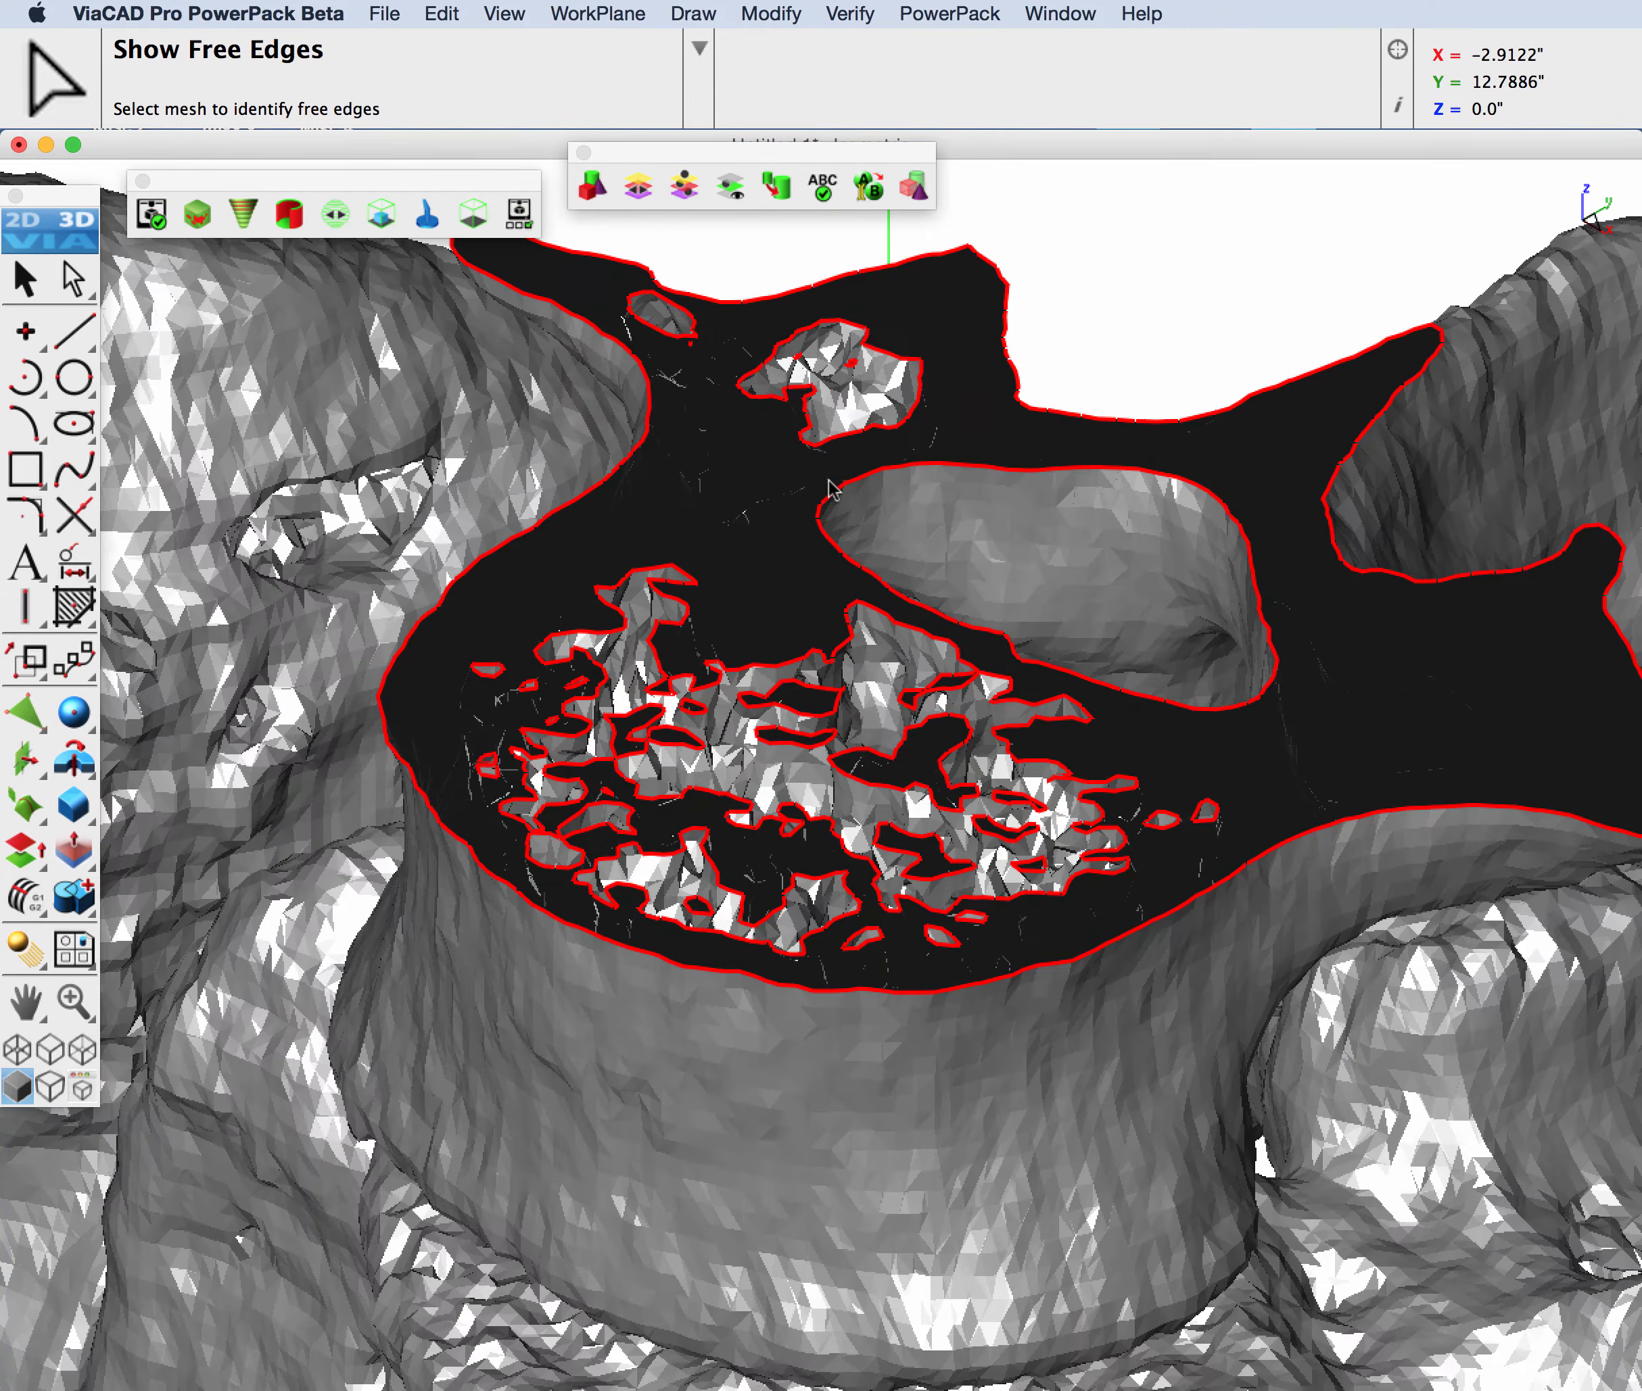
{"action": "scroll", "coordinate": [830, 489], "scroll_direction": "down", "scroll_amount": 2}
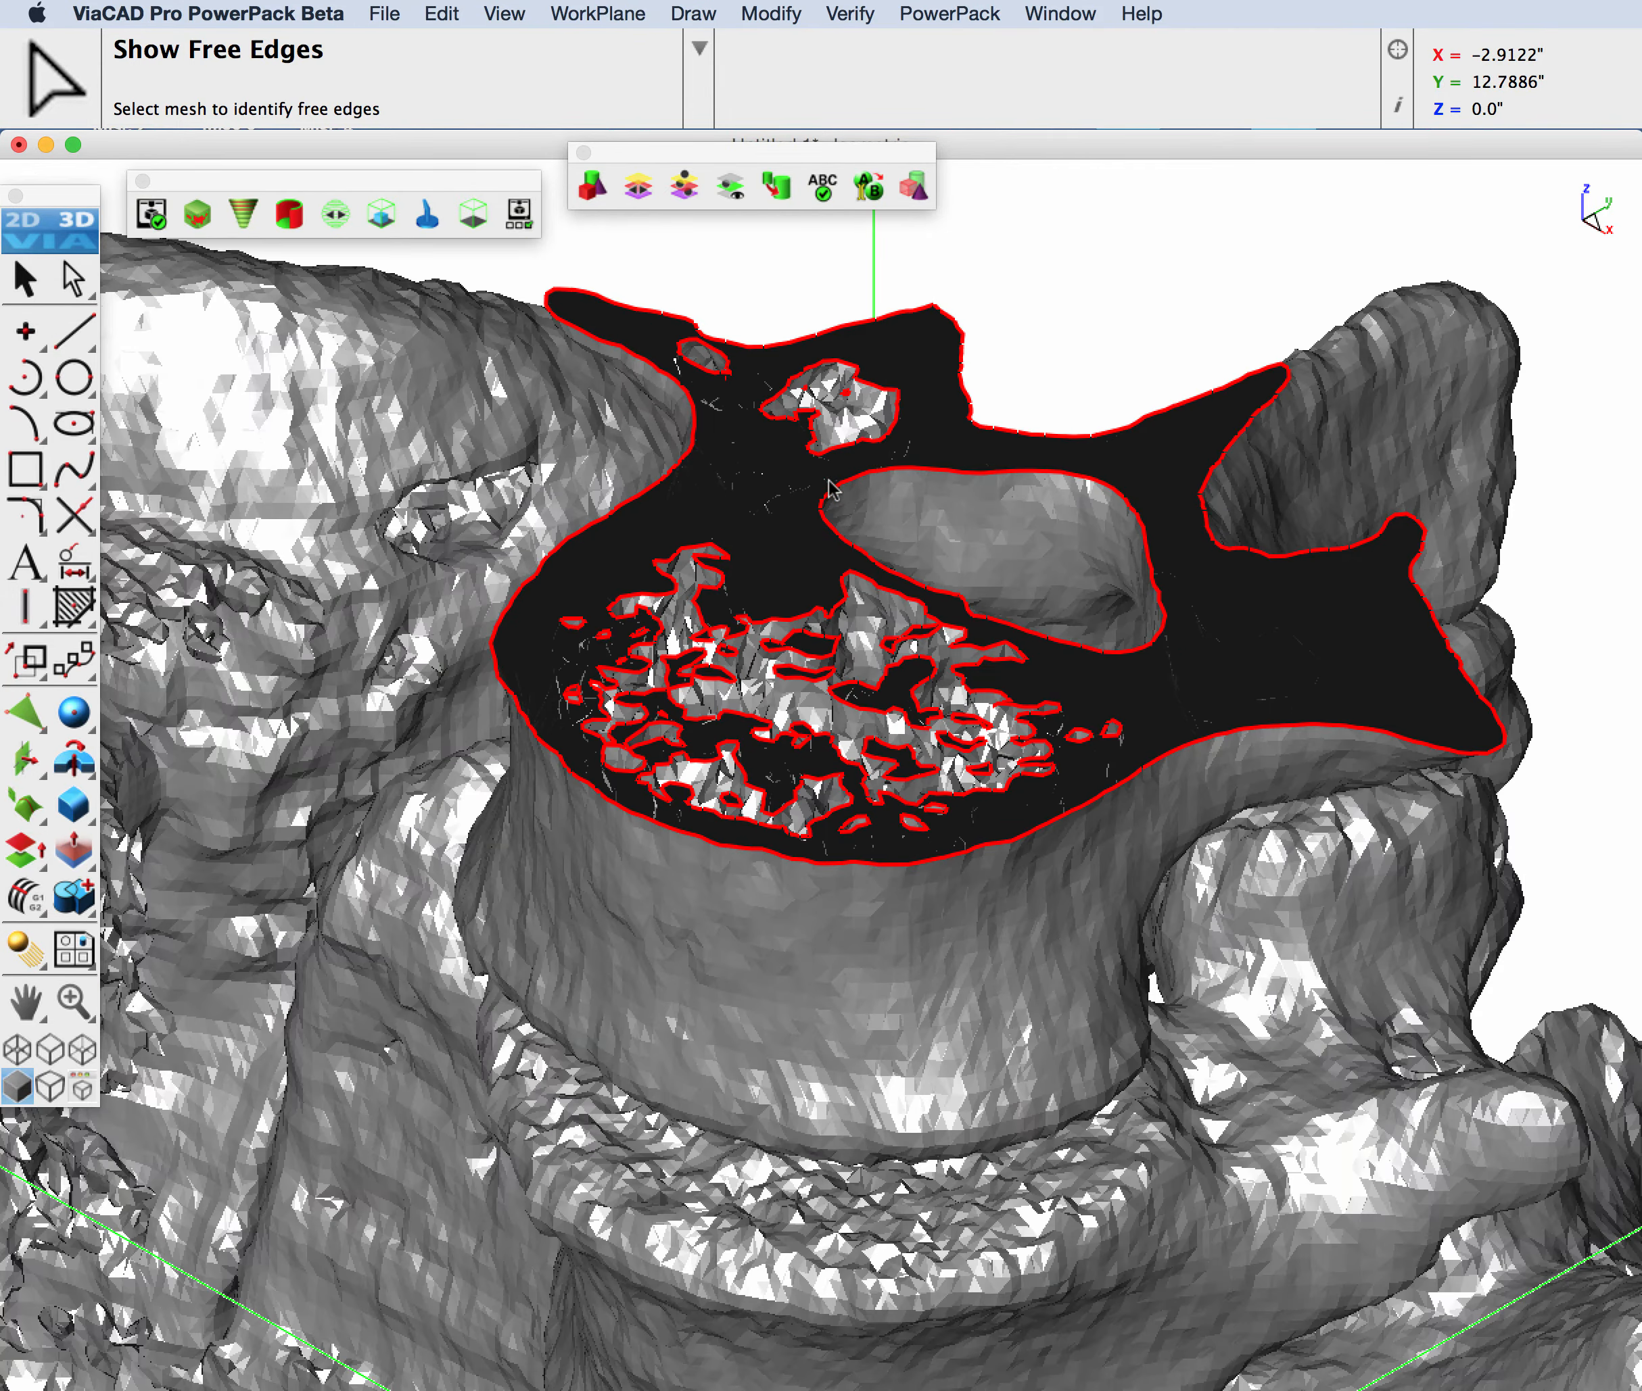
{"action": "scroll", "coordinate": [830, 489], "scroll_direction": "down", "scroll_amount": 10}
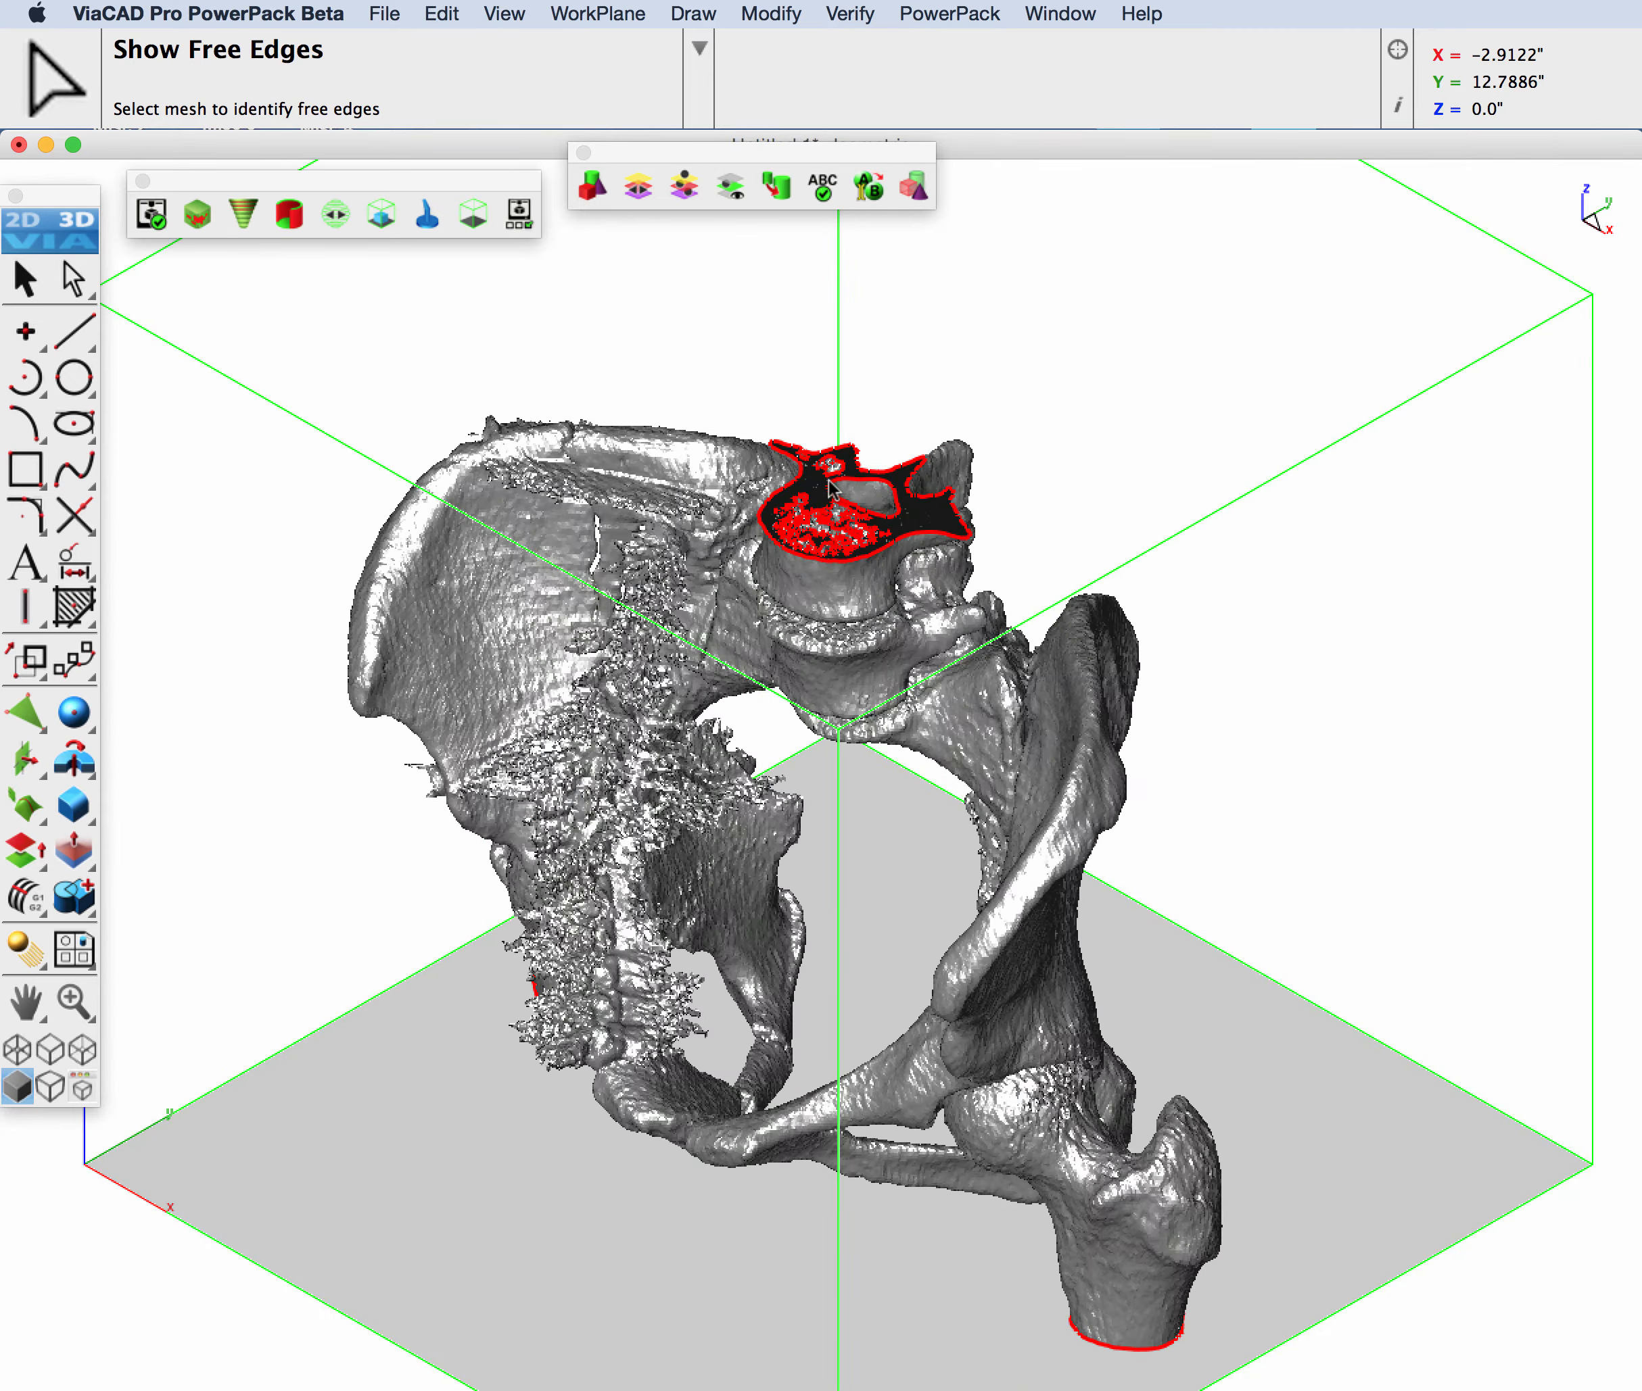
{"action": "scroll", "coordinate": [830, 489], "scroll_direction": "up", "scroll_amount": 4}
{"action": "scroll", "coordinate": [830, 488], "scroll_direction": "down", "scroll_amount": 6}
{"action": "scroll", "coordinate": [829, 489], "scroll_direction": "down", "scroll_amount": 3}
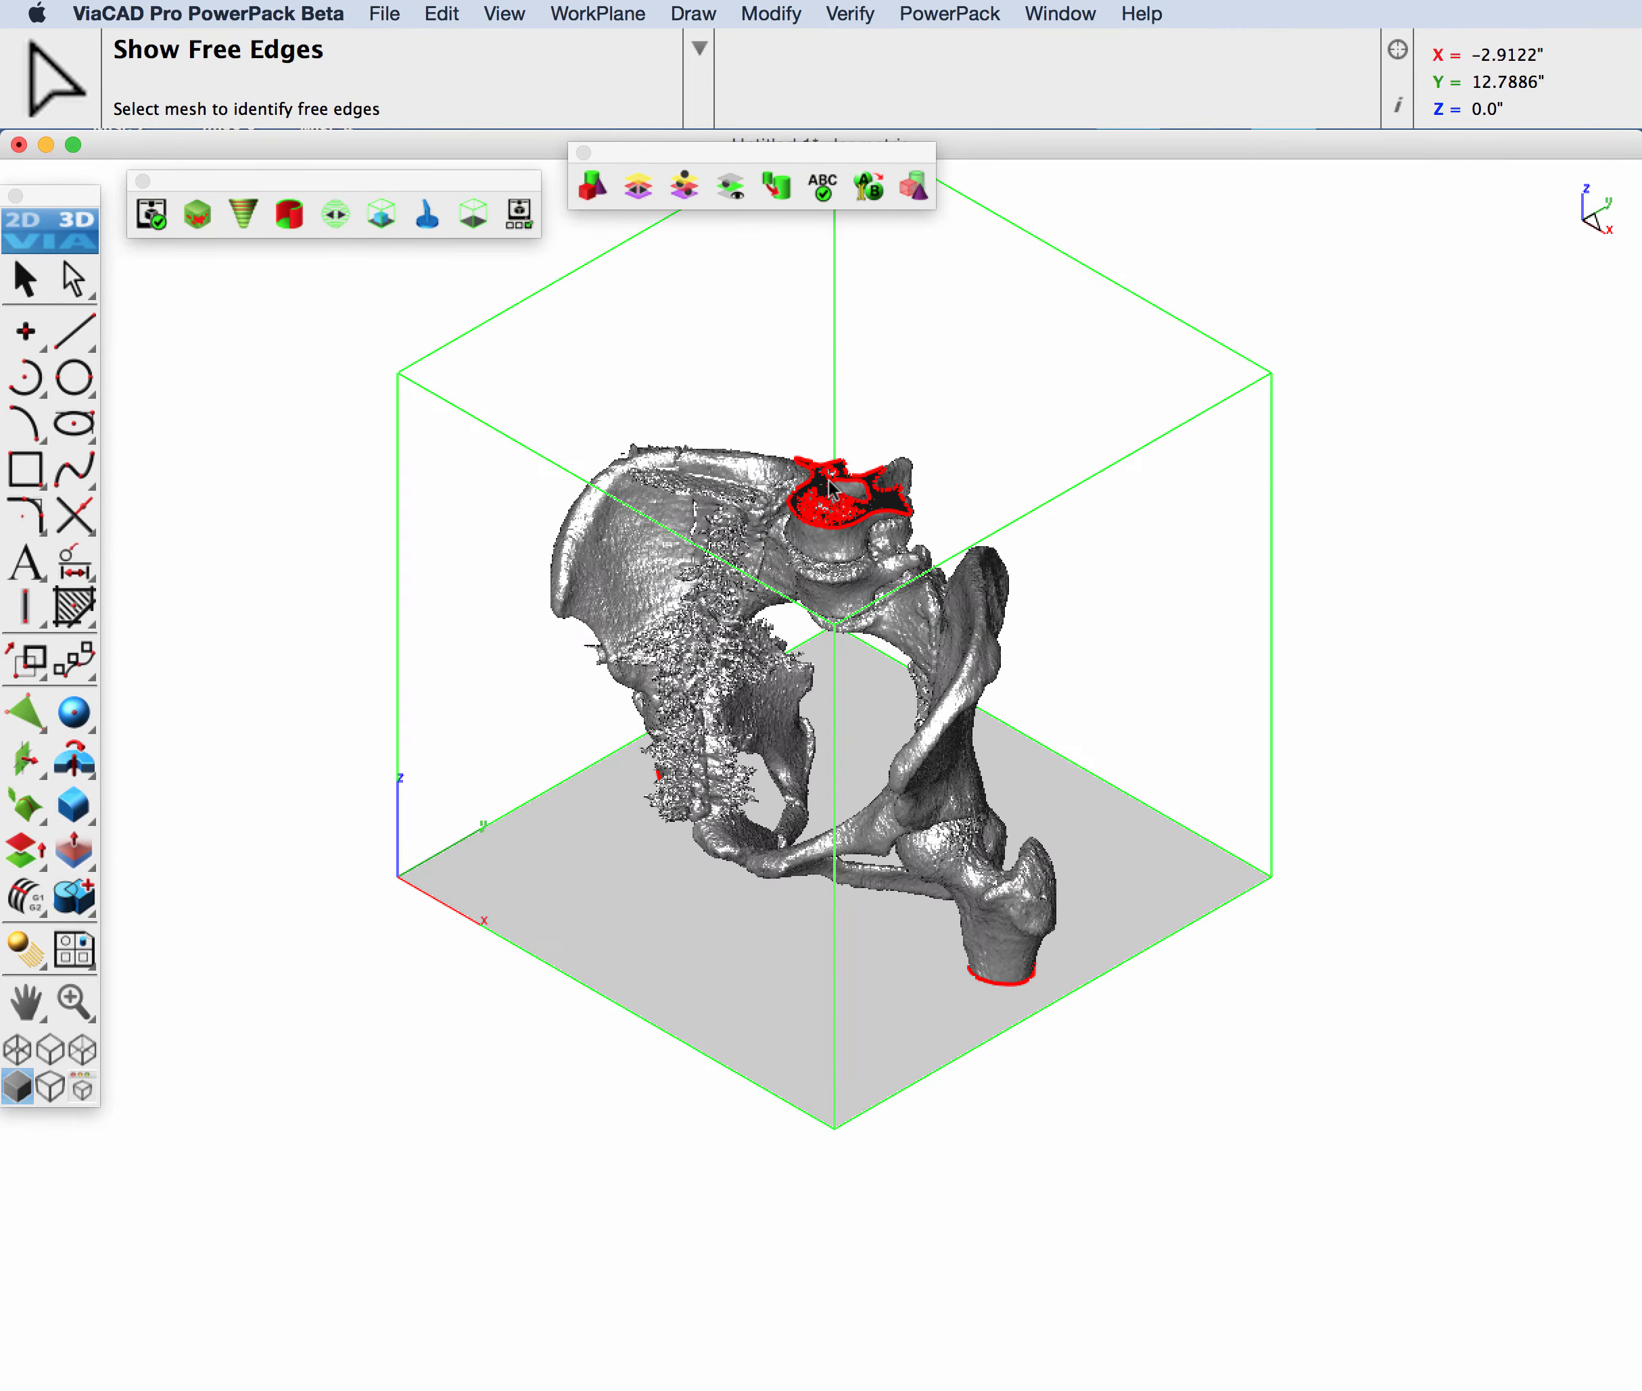
Step: Hide the print volume box and examine the free edges on the cut femur ends from below
{"action": "middle_click_drag", "start_coordinate": [803, 830], "coordinate": [808, 469]}
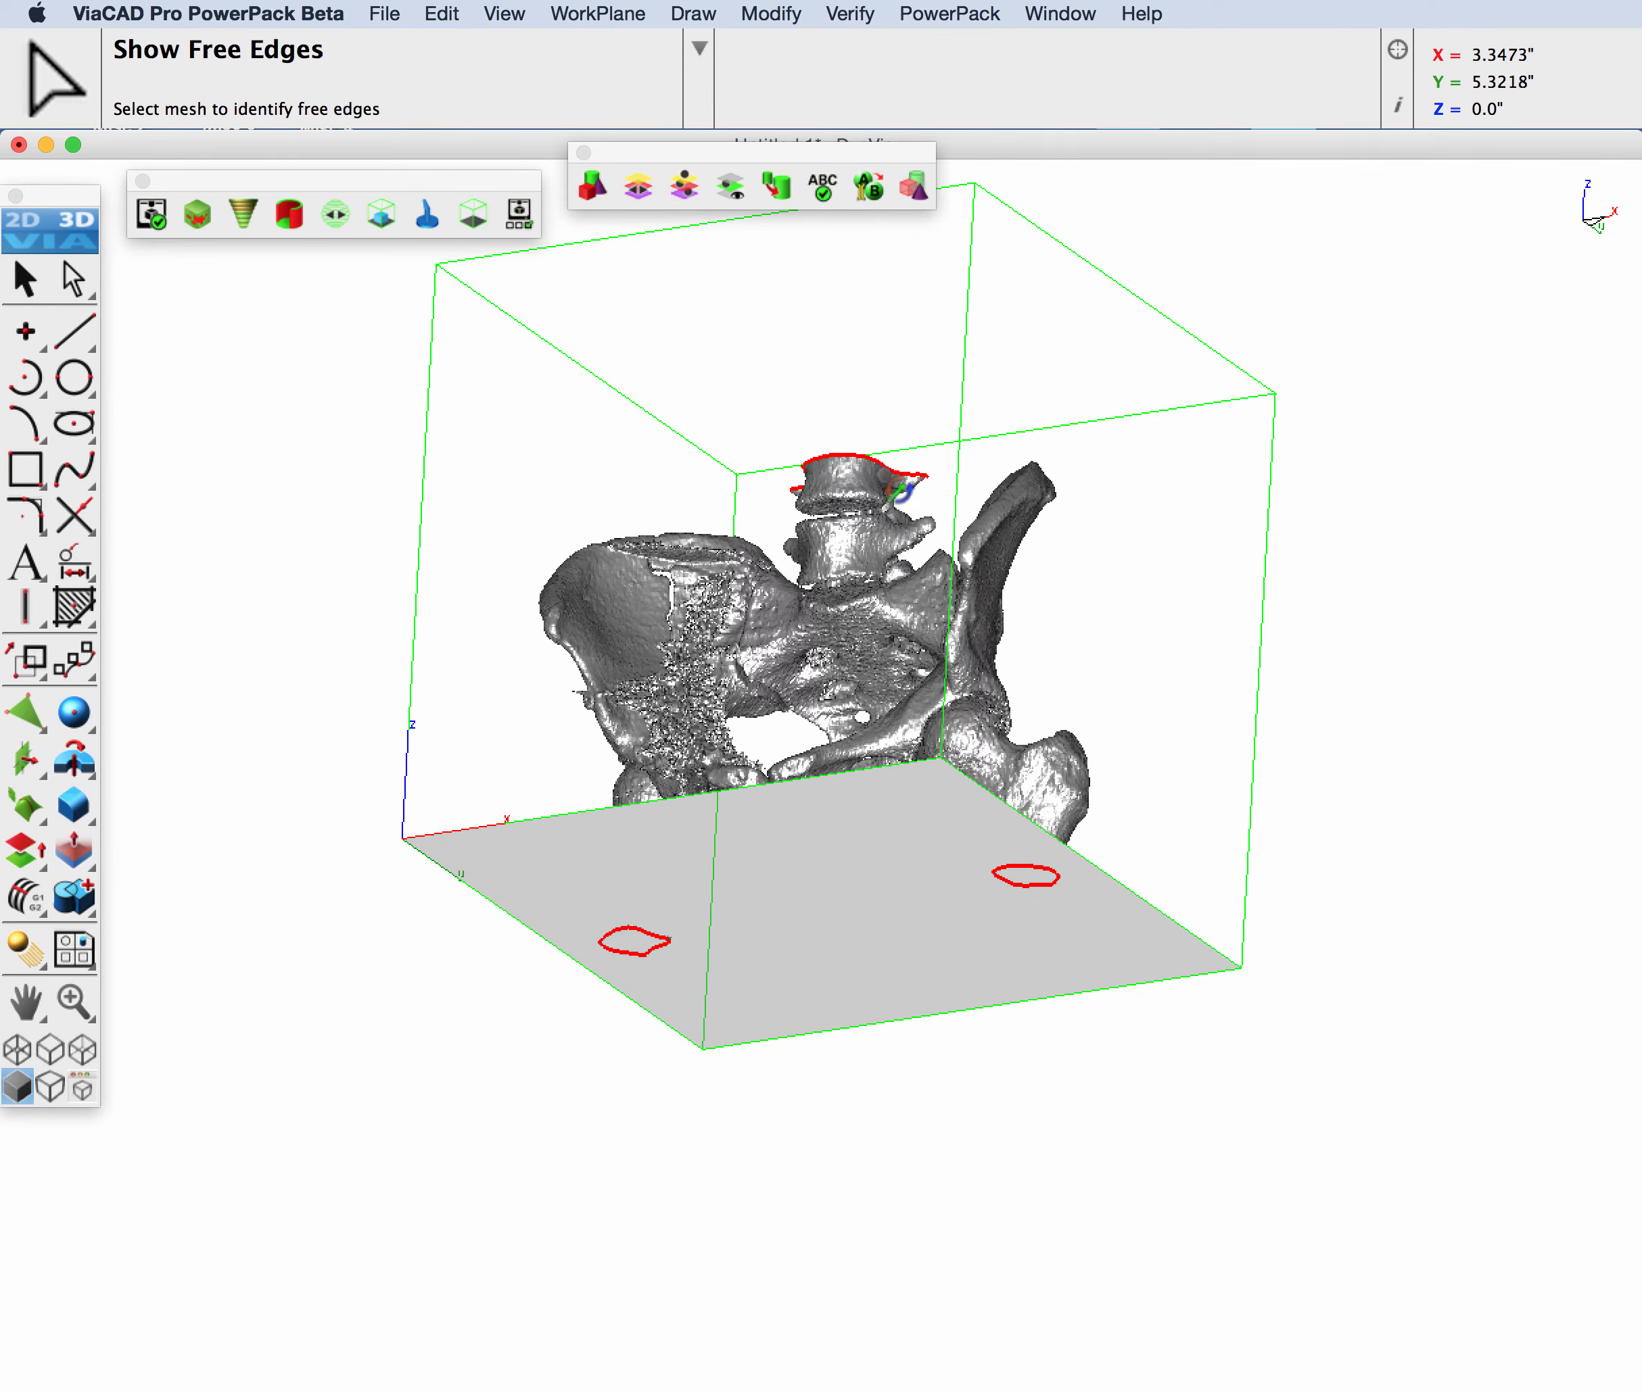
{"action": "left_click", "coordinate": [470, 216]}
{"action": "scroll", "coordinate": [780, 816], "scroll_direction": "up", "scroll_amount": 4}
{"action": "middle_click_drag", "start_coordinate": [908, 872], "coordinate": [894, 697]}
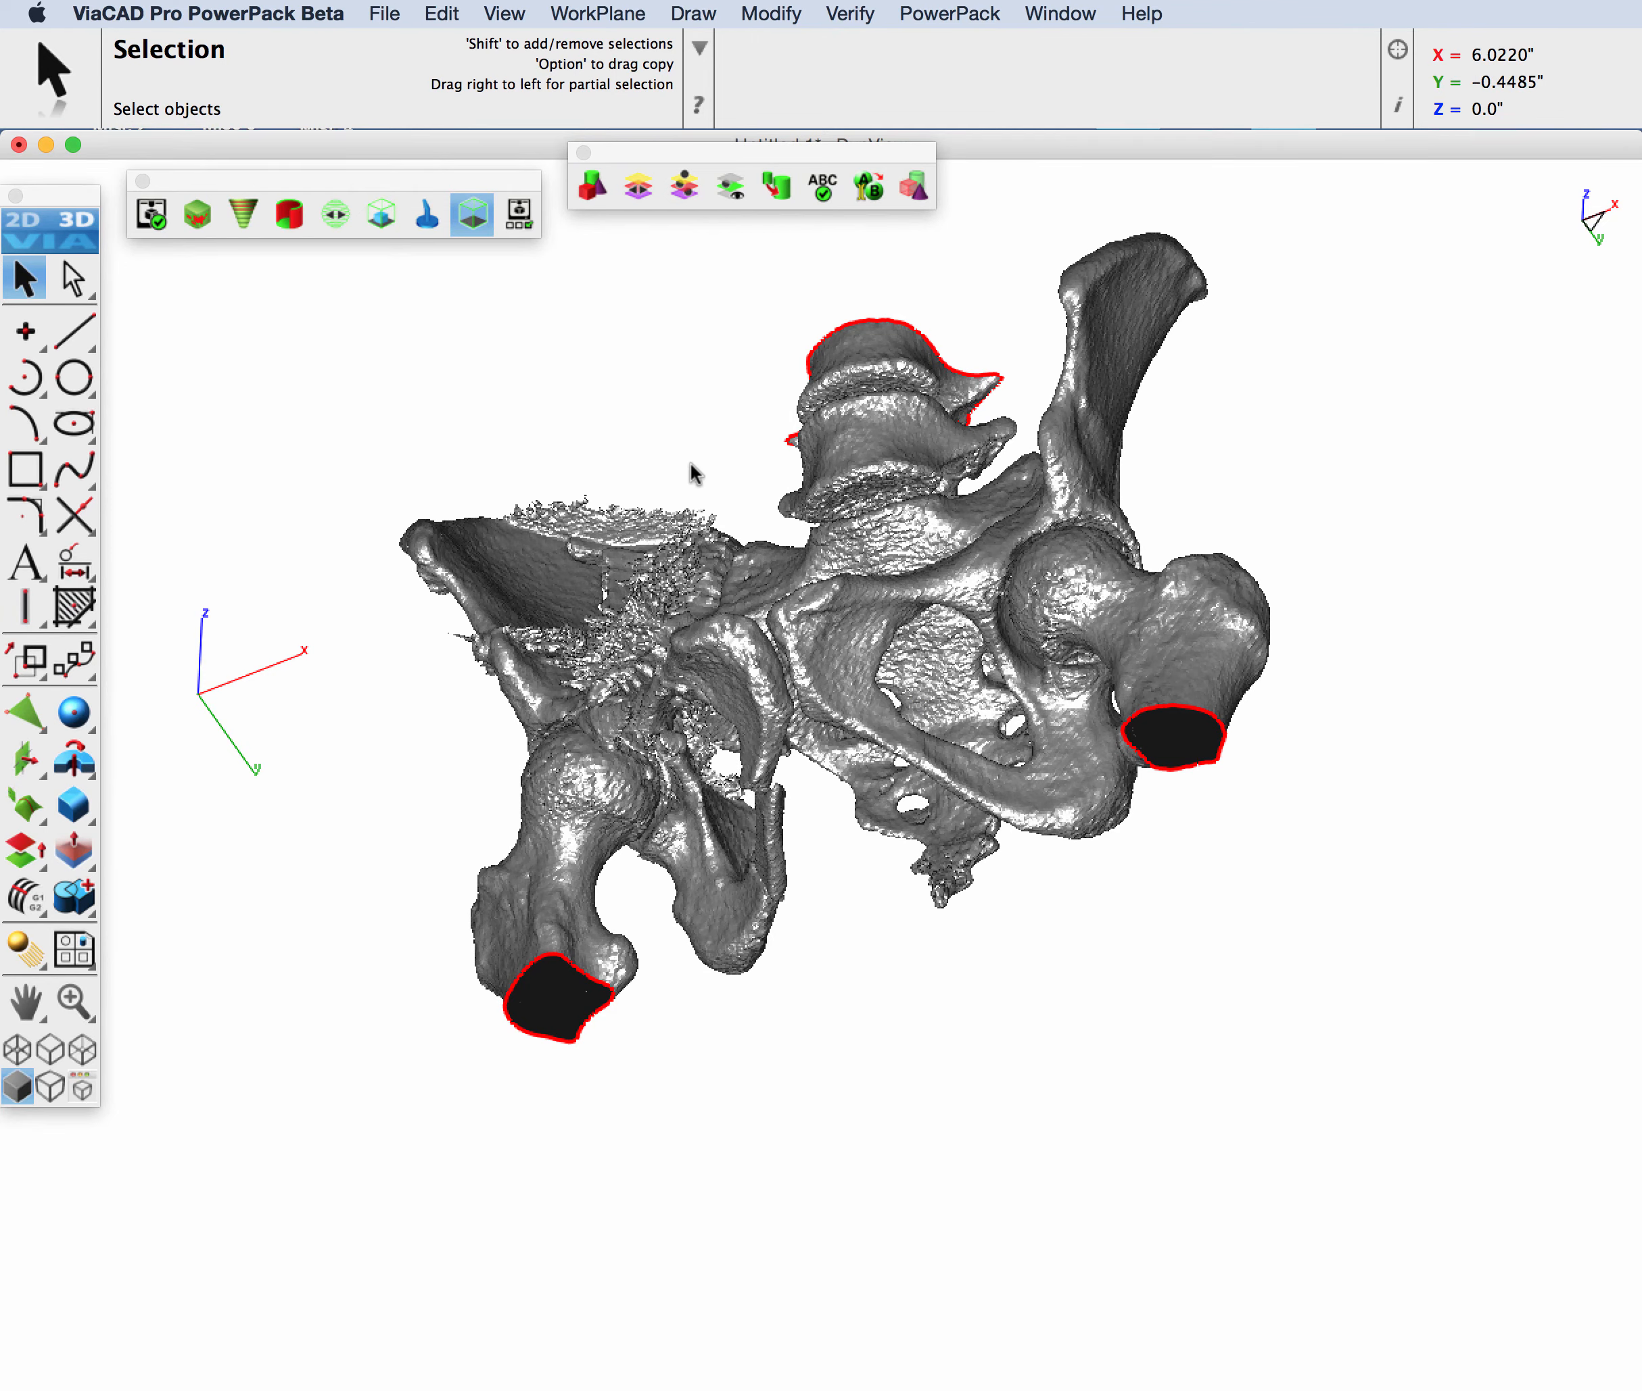
{"action": "middle_click_drag", "start_coordinate": [695, 473], "coordinate": [691, 453]}
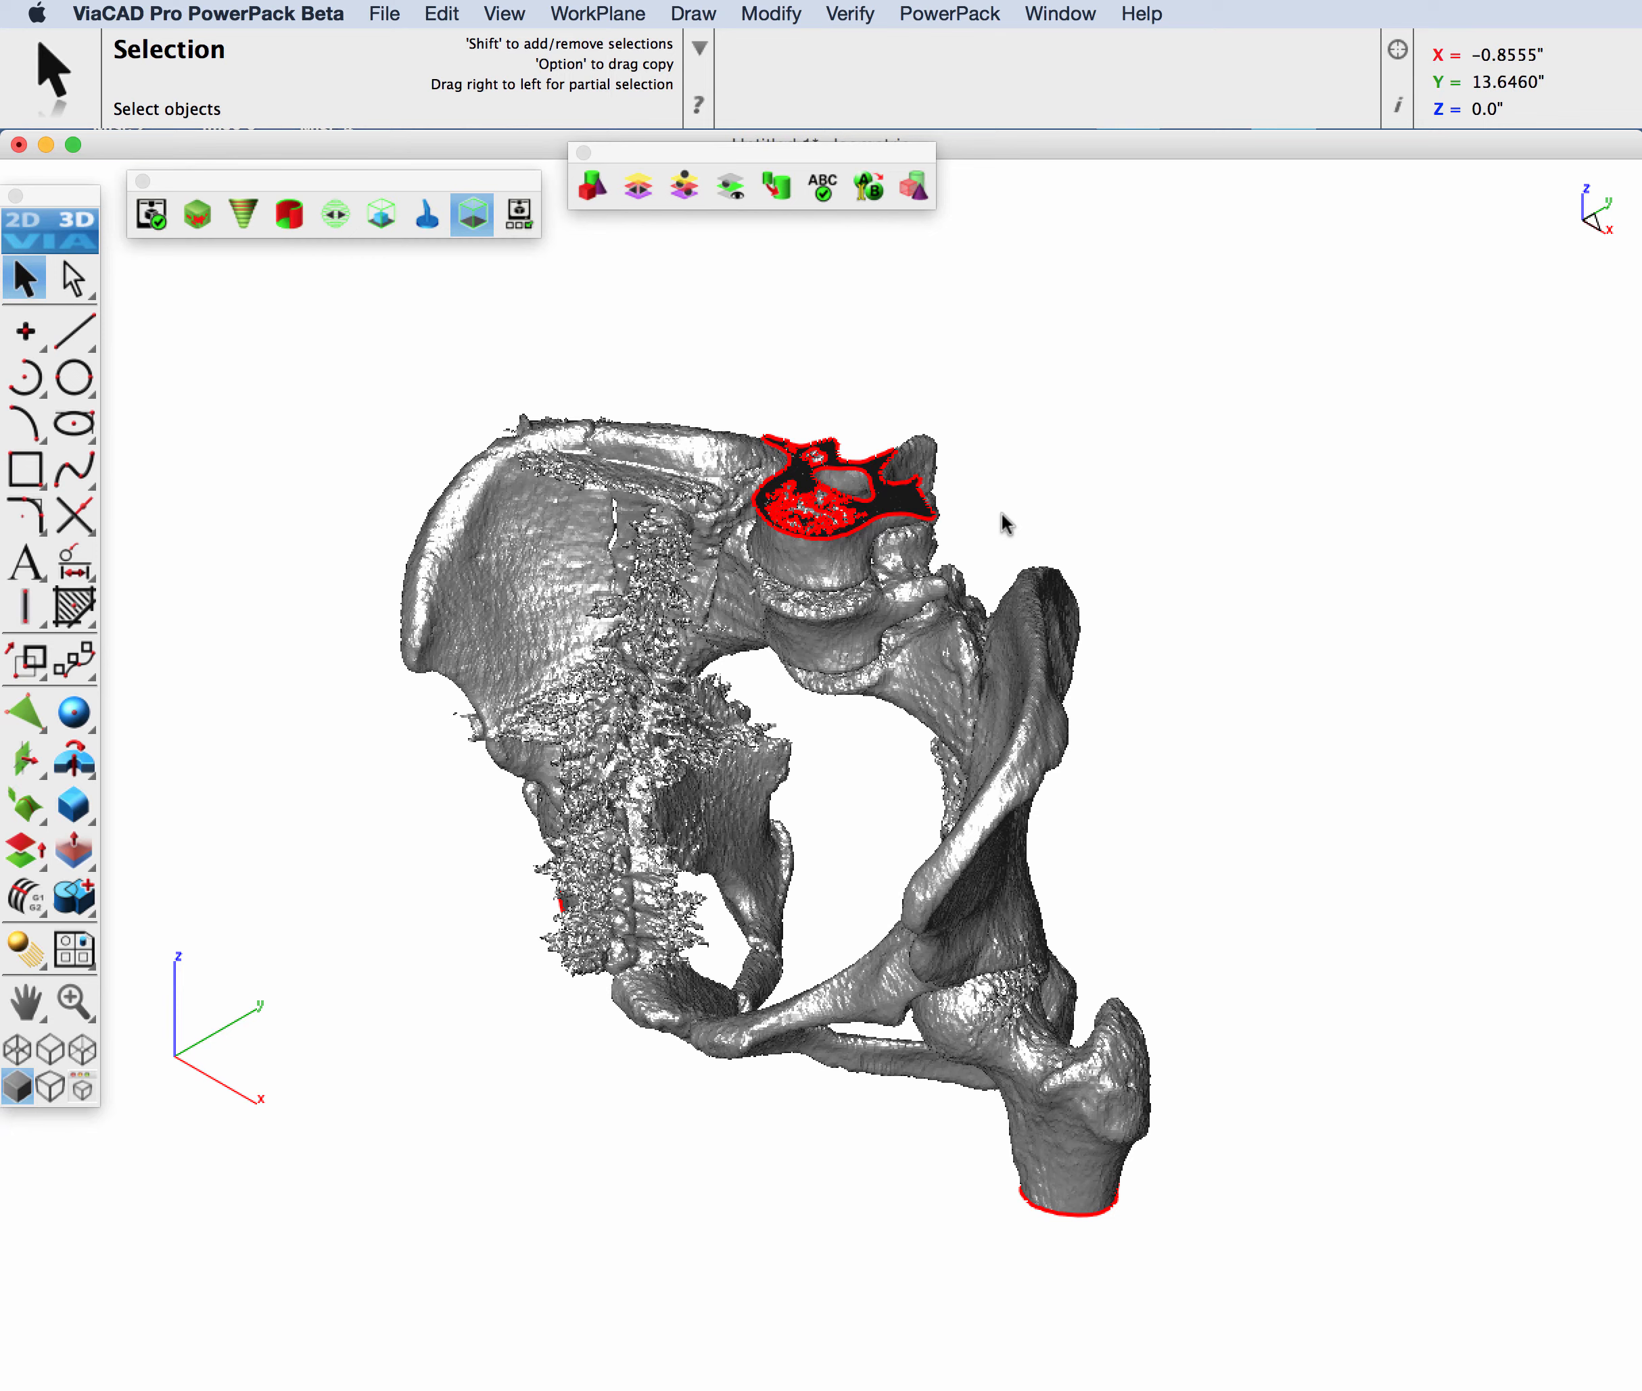
Step: Undo the free edge highlighting, run Show Non-Manifold Edges on the pelvis mesh and dismiss the report
{"action": "left_click", "coordinate": [441, 14]}
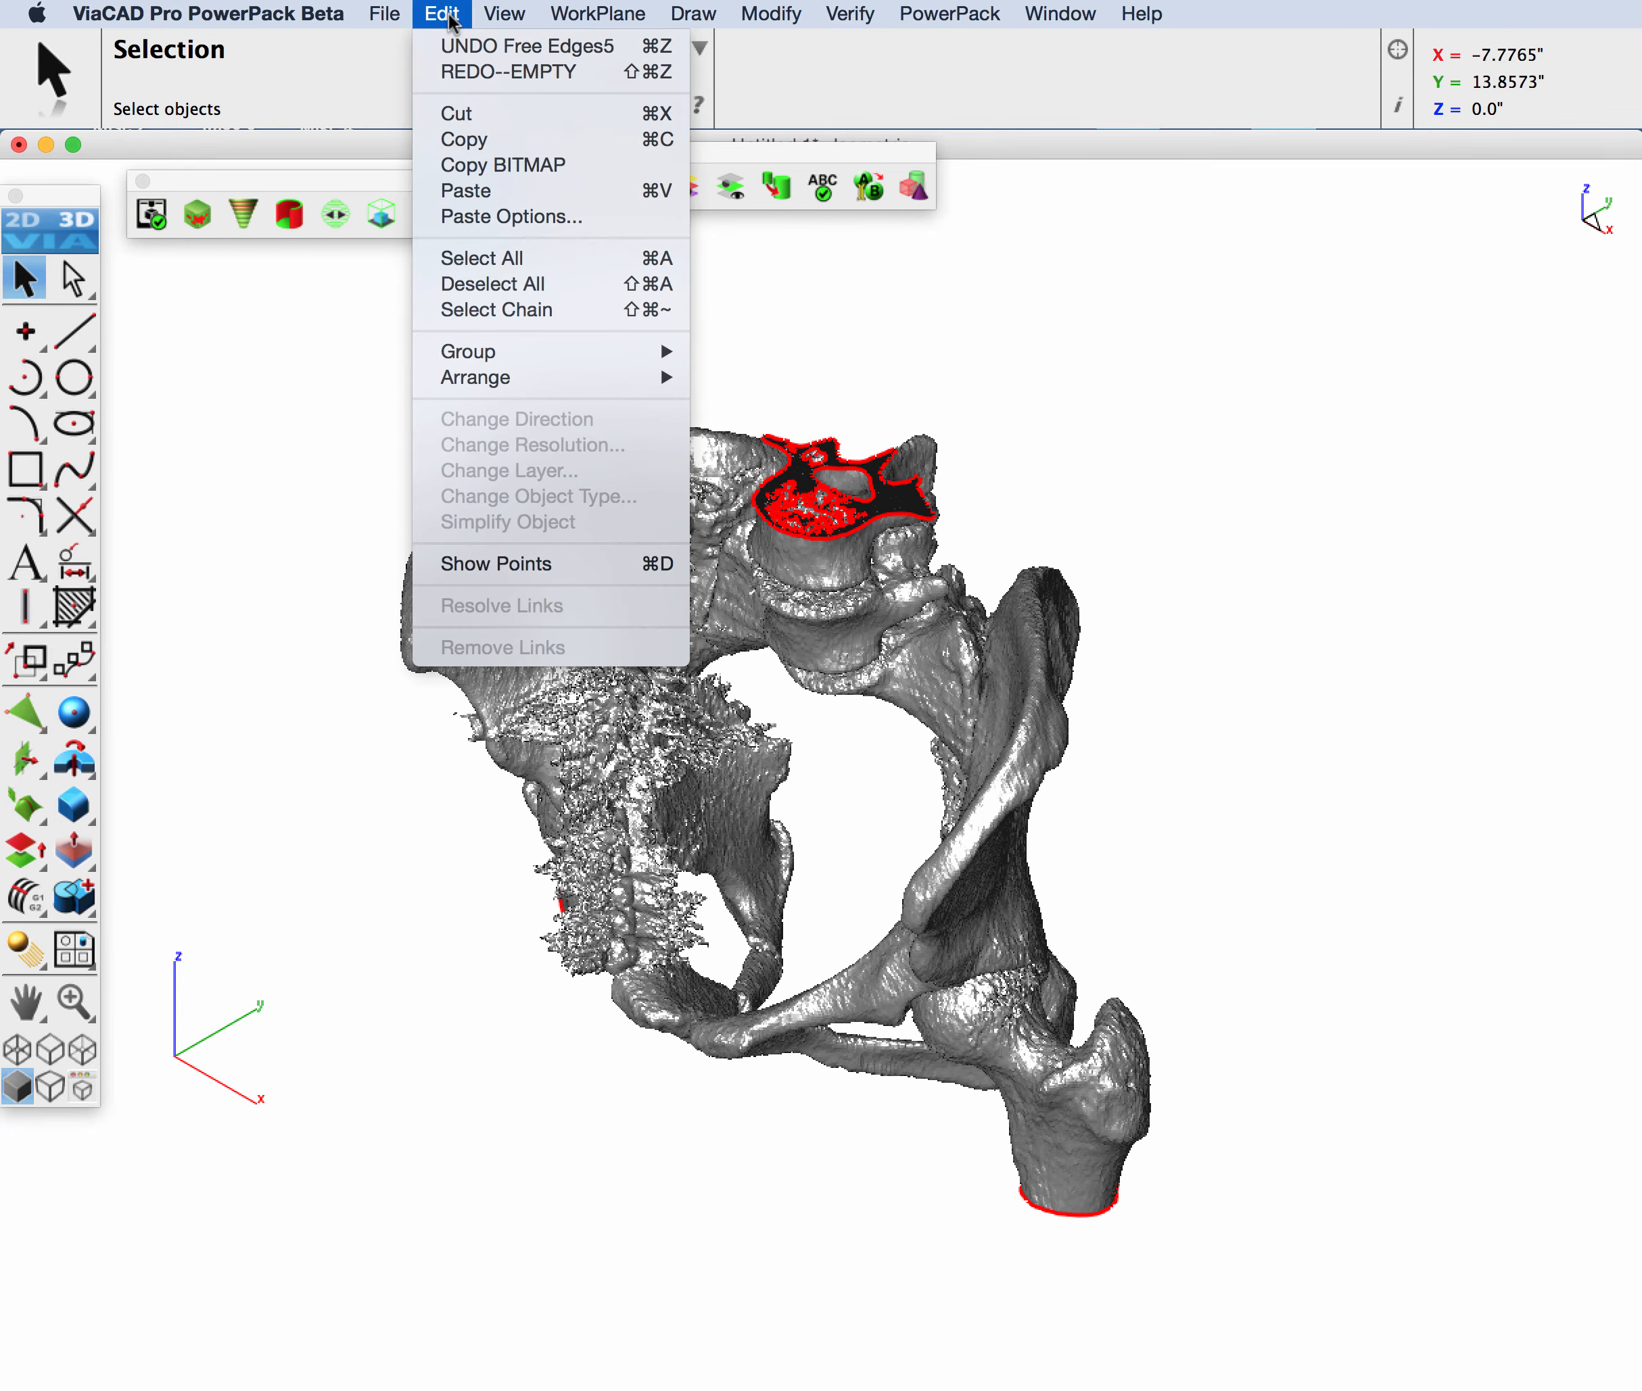
{"action": "left_click", "coordinate": [458, 48]}
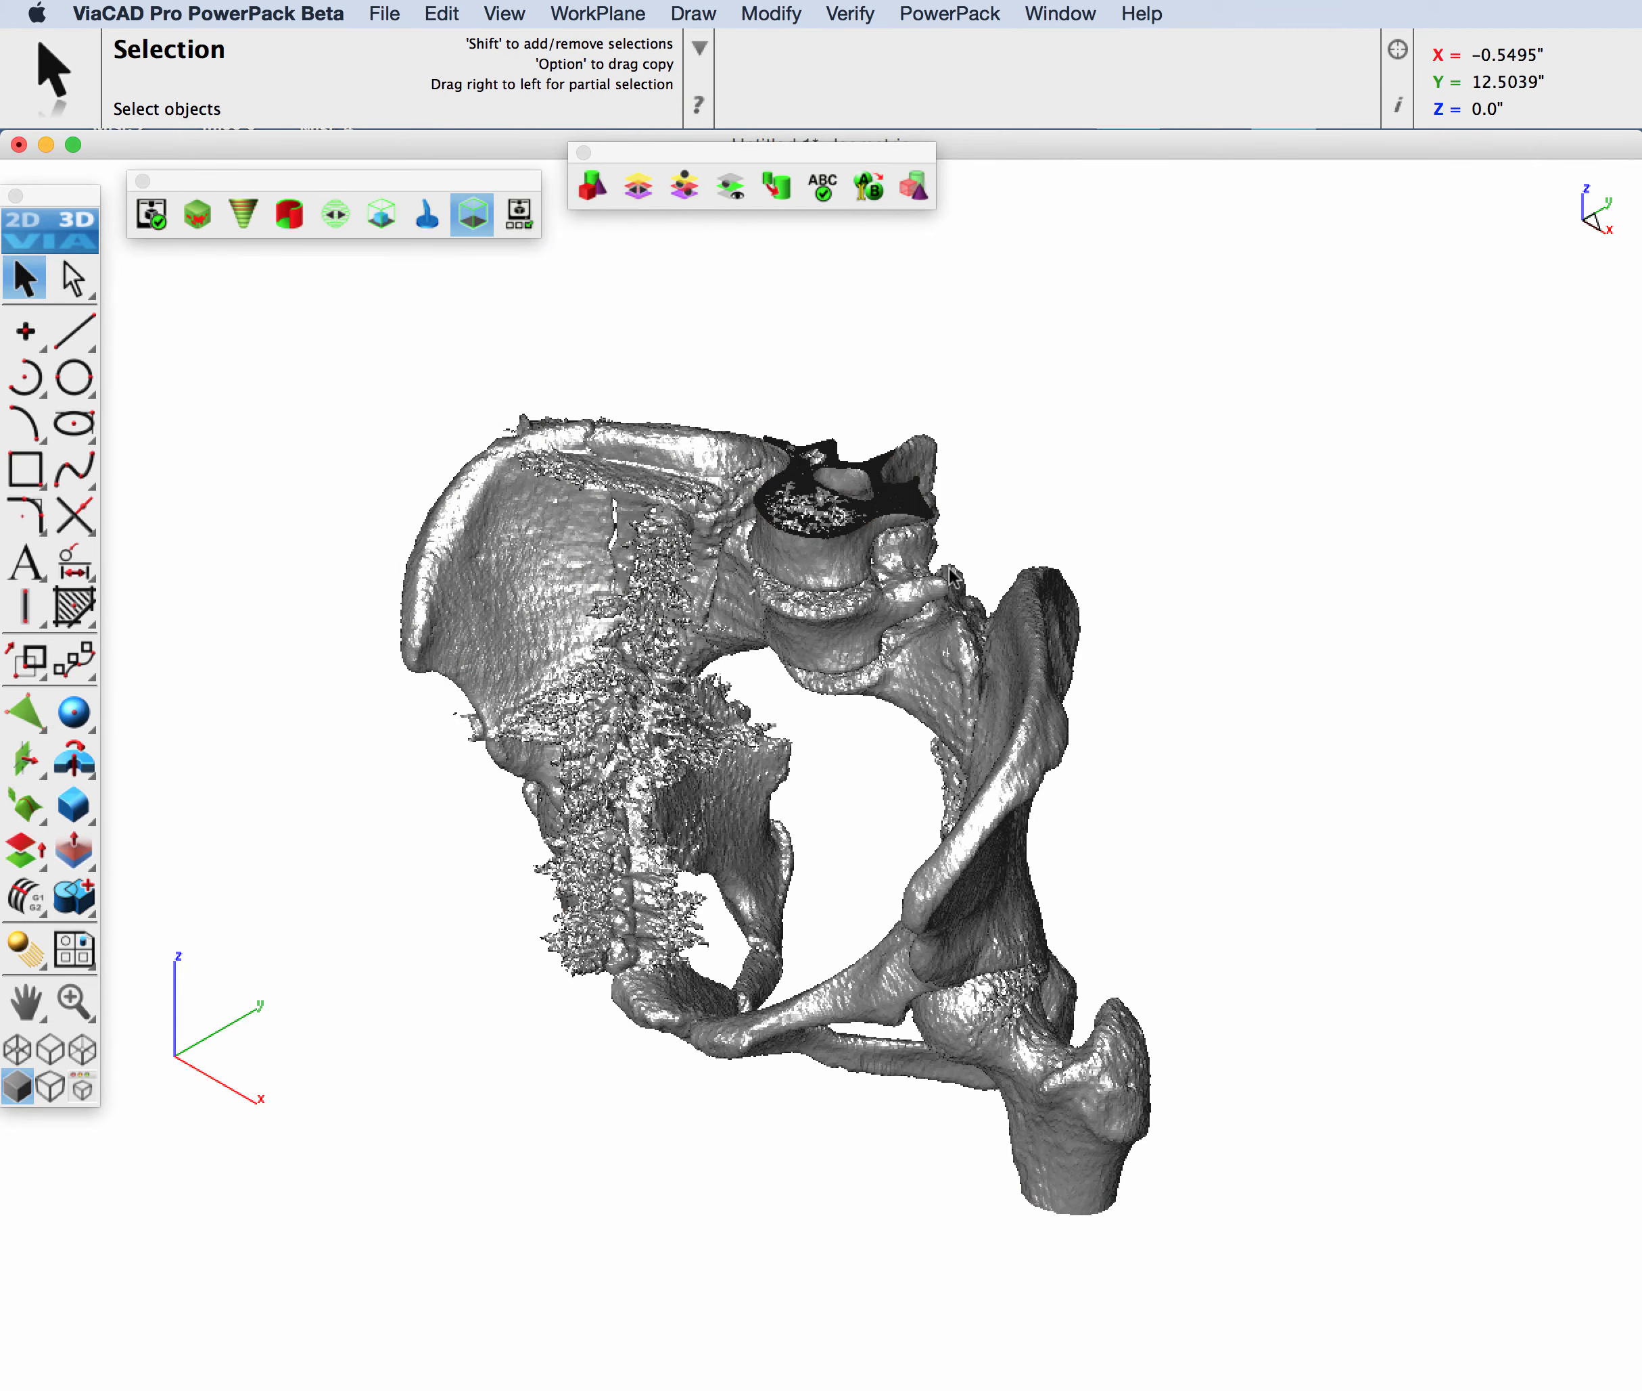
{"action": "left_click", "coordinate": [959, 14]}
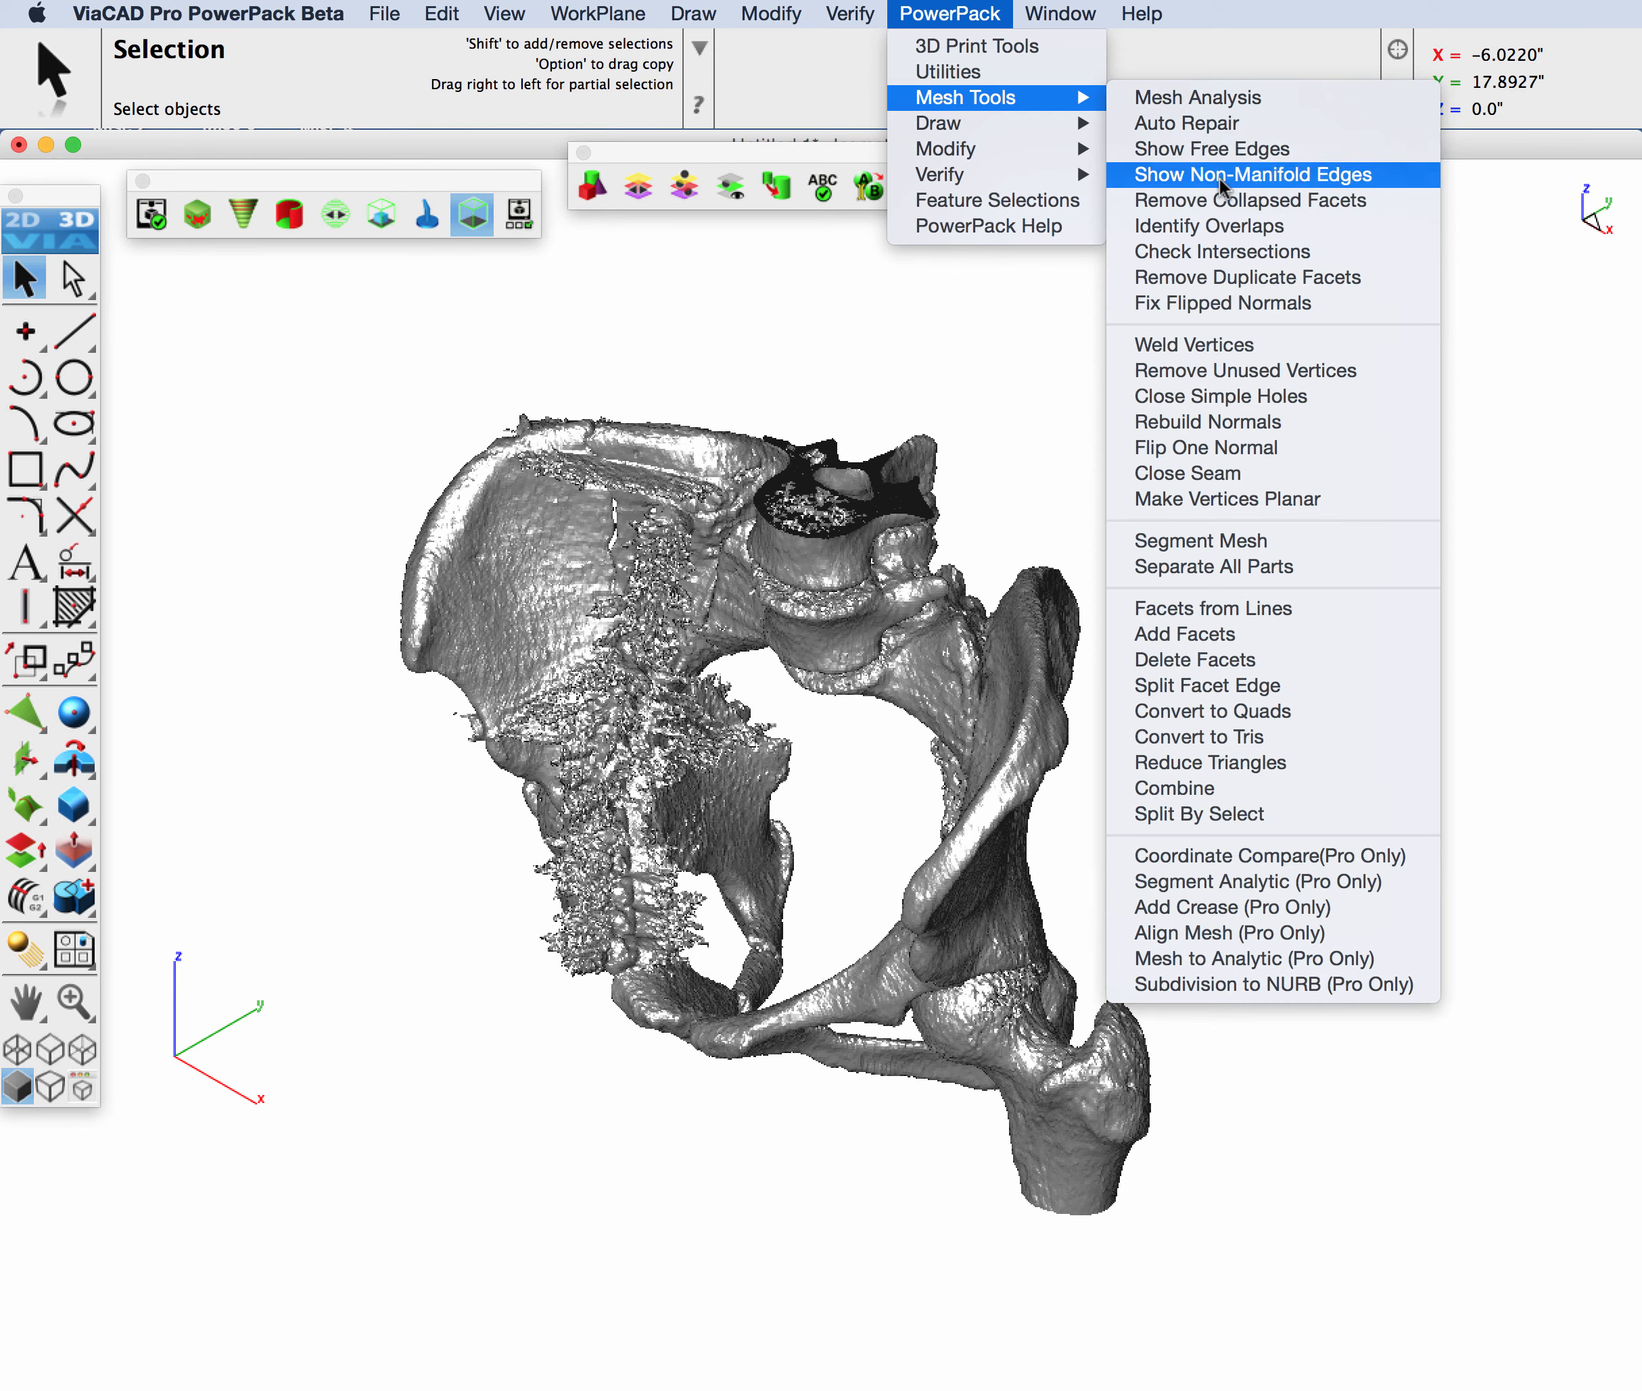
{"action": "left_click", "coordinate": [1218, 177]}
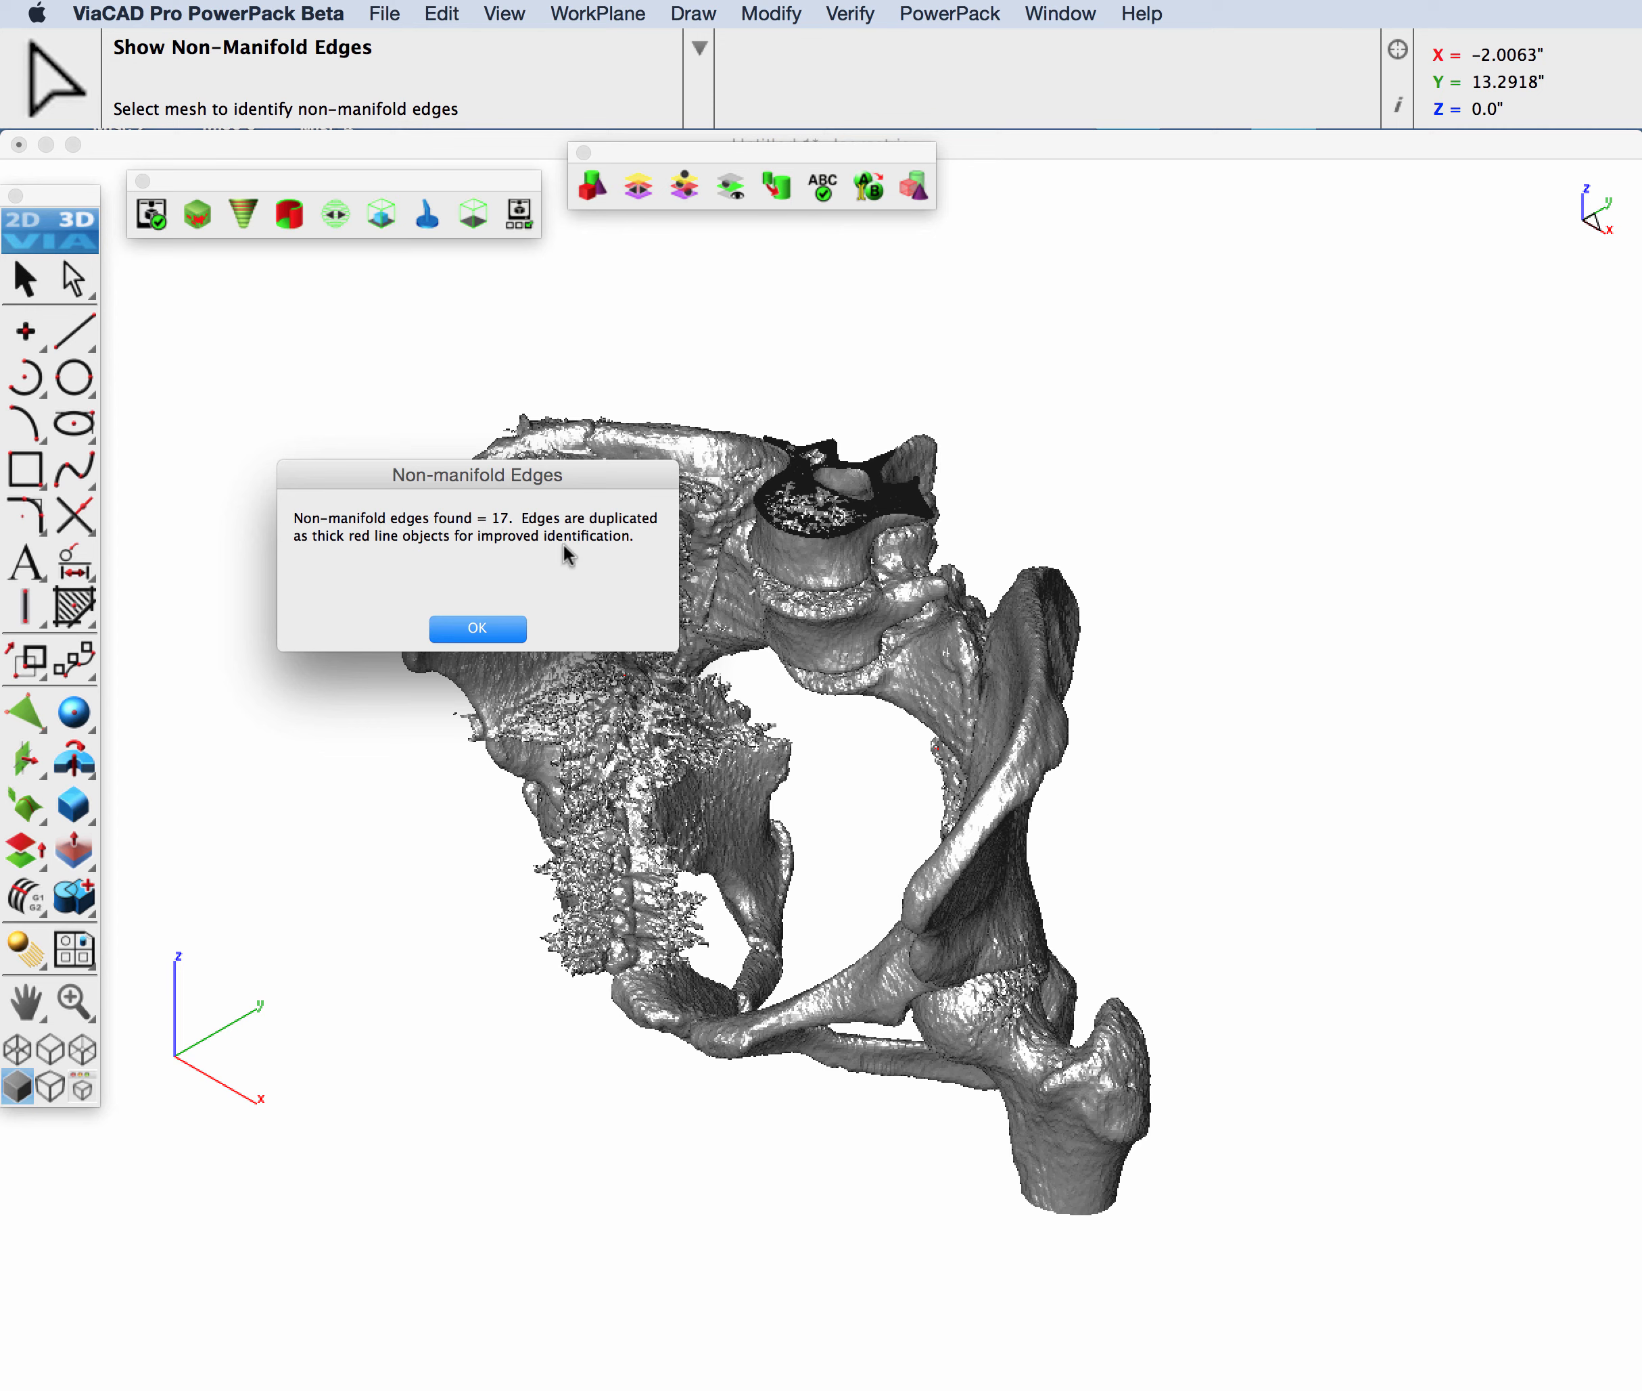
{"action": "left_click", "coordinate": [478, 629]}
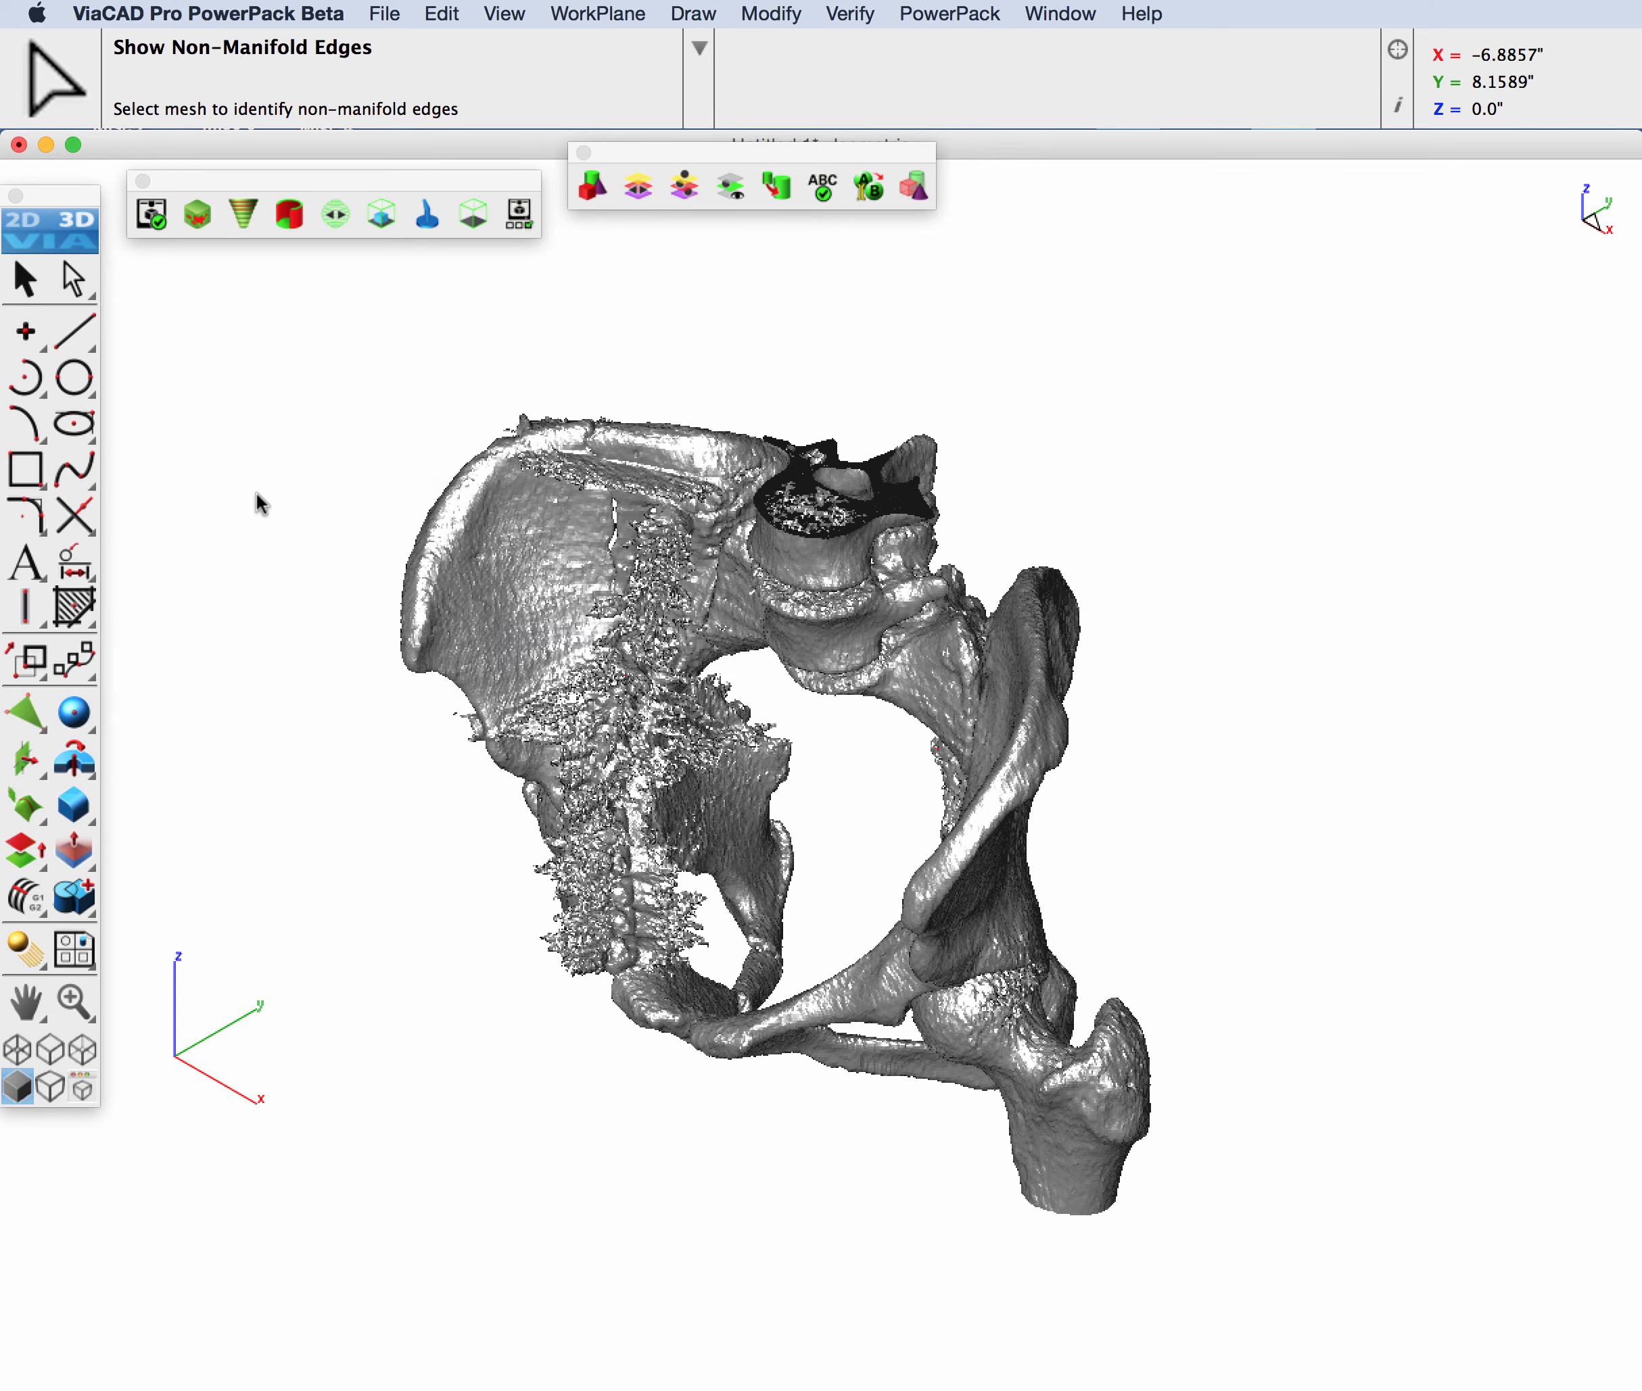
Step: Hide the pelvis mesh to isolate the red non-manifold edge lines and view them isometrically
{"action": "middle_click_drag", "start_coordinate": [1027, 981], "coordinate": [414, 902]}
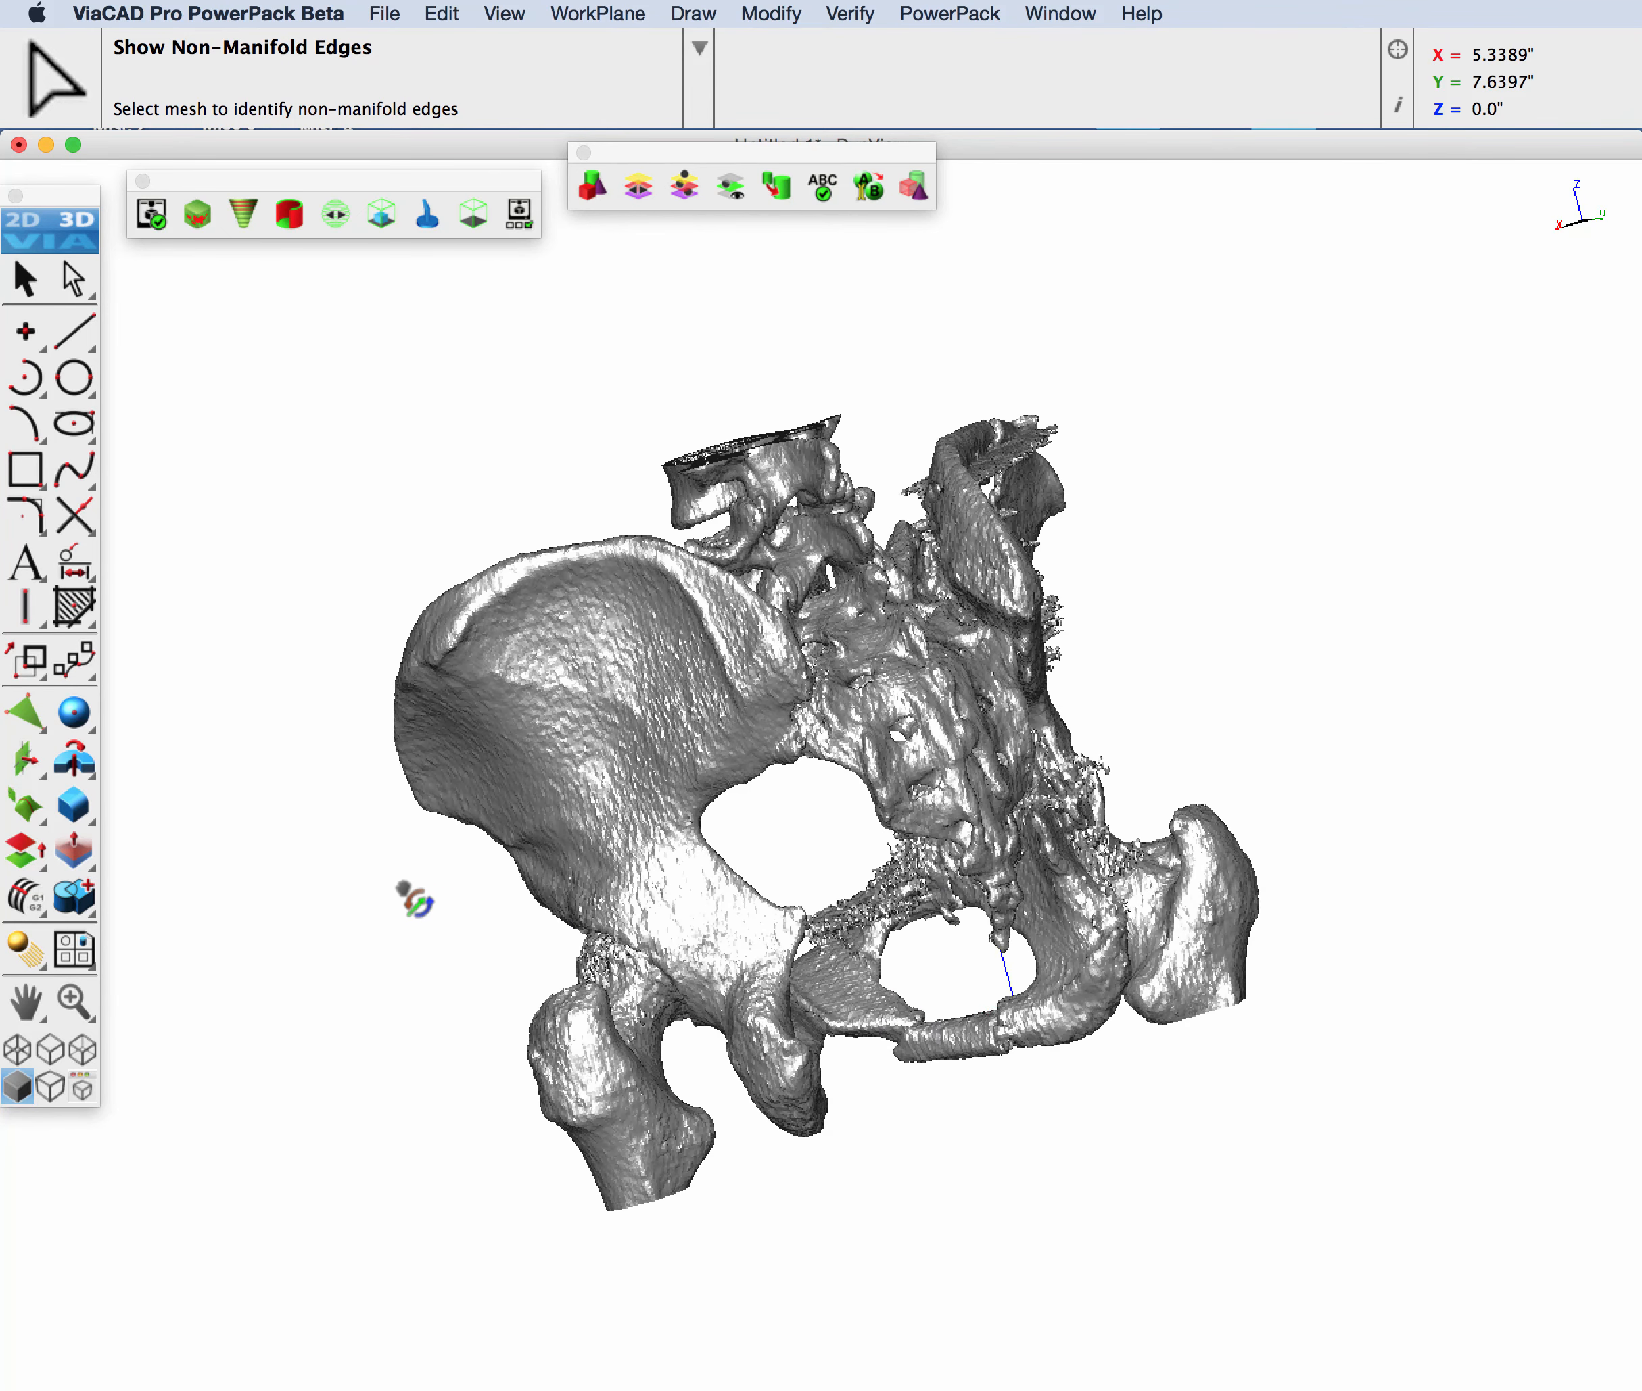
{"action": "right_click", "coordinate": [598, 697]}
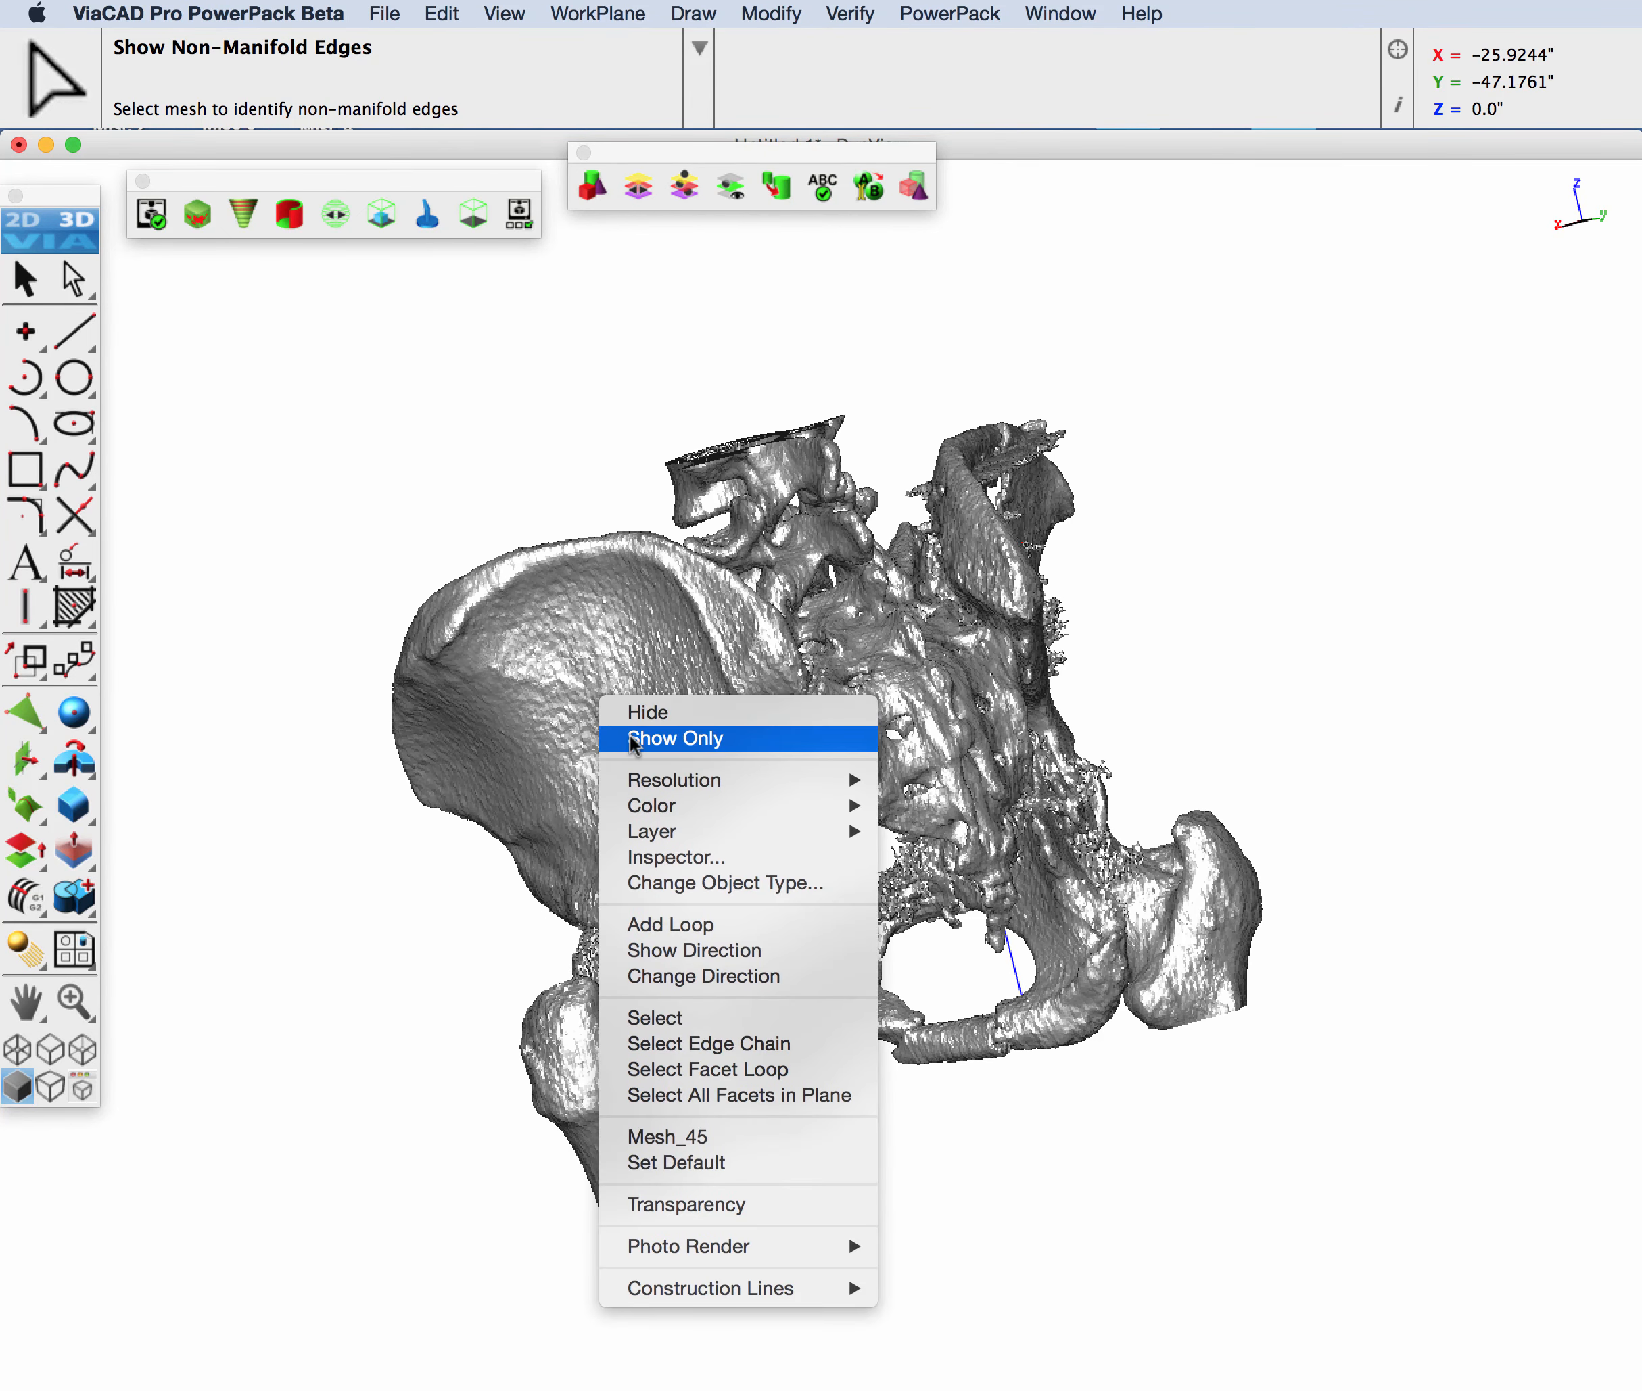
{"action": "left_click", "coordinate": [622, 713]}
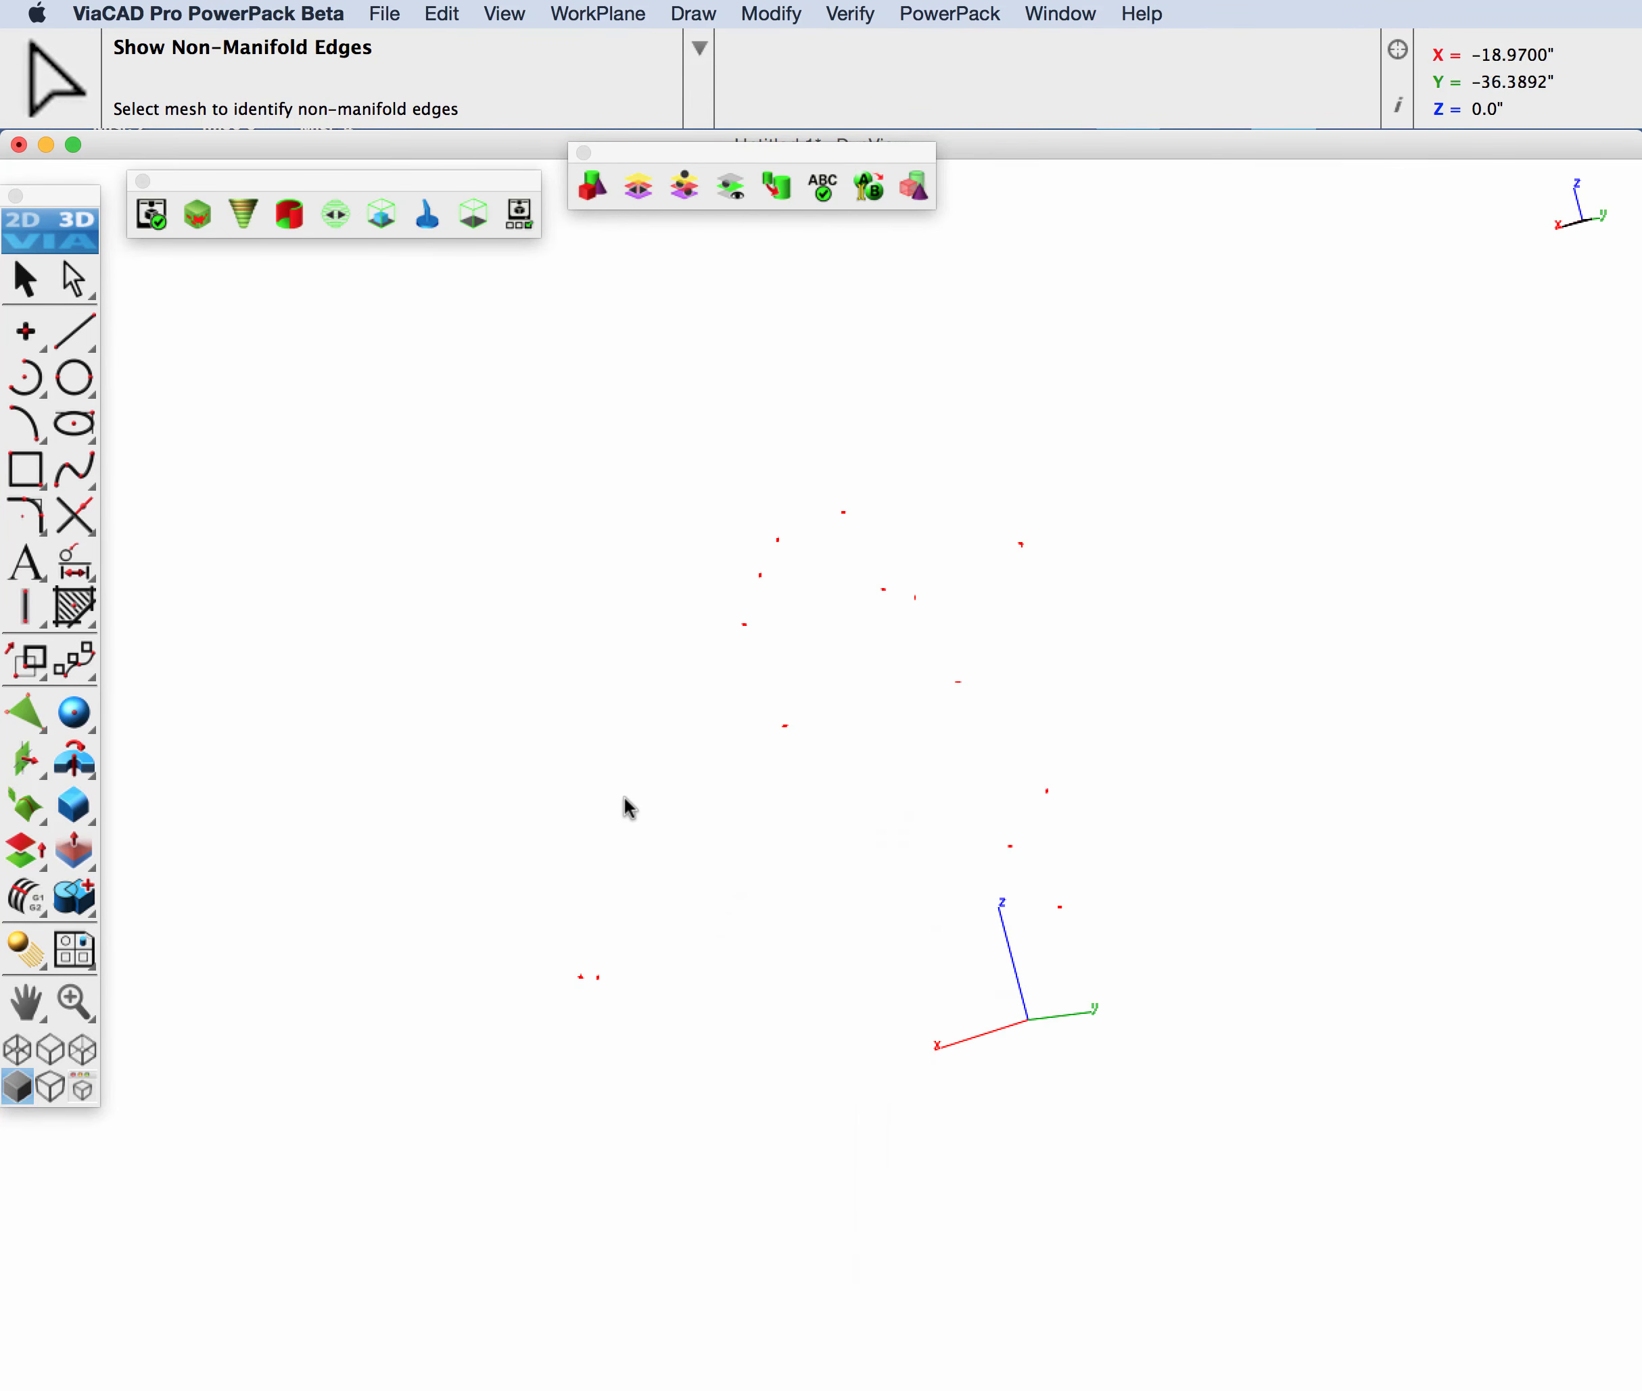
{"action": "key", "text": "super+i"}
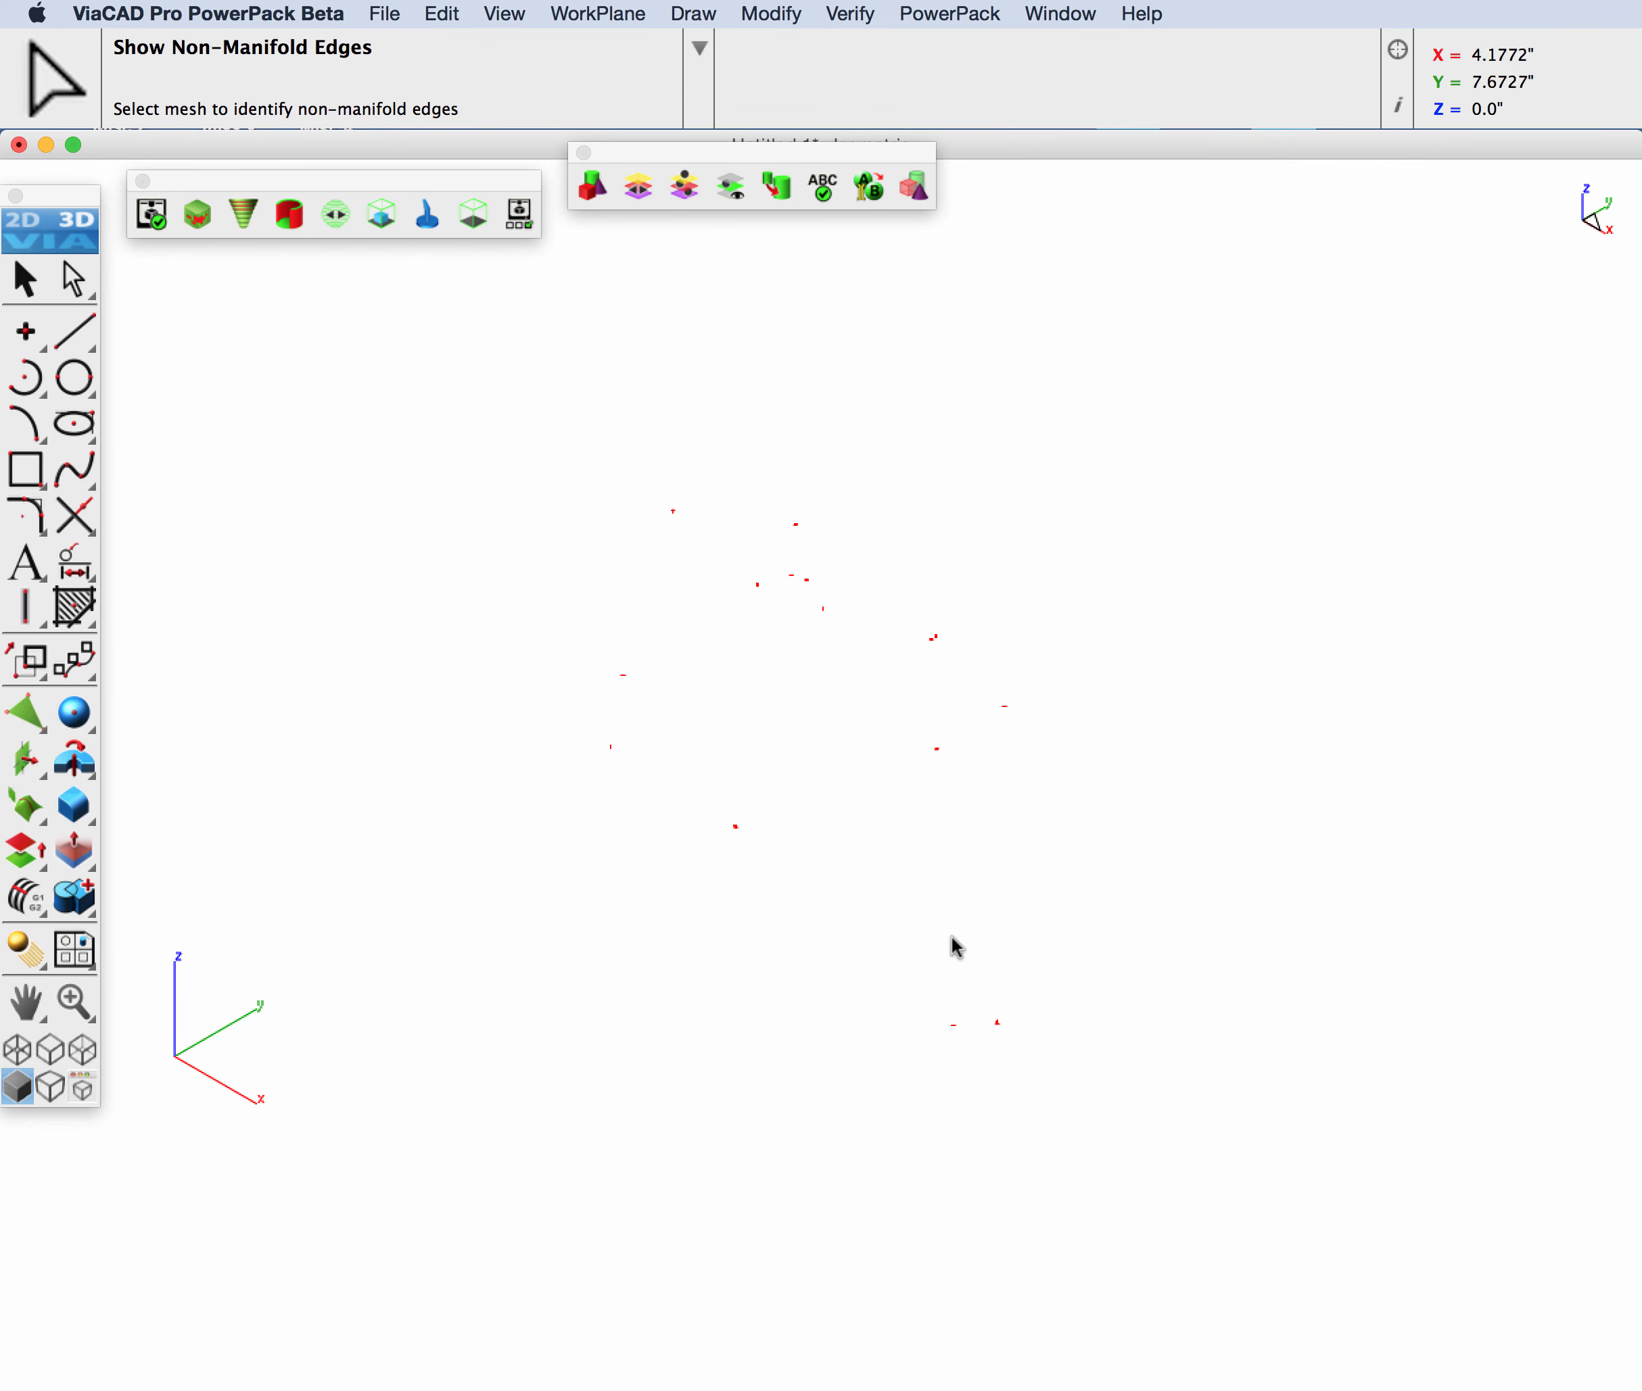
Step: Select the non-manifold edge line near the femoral head and show all the hidden objects again
{"action": "left_click", "coordinate": [25, 279]}
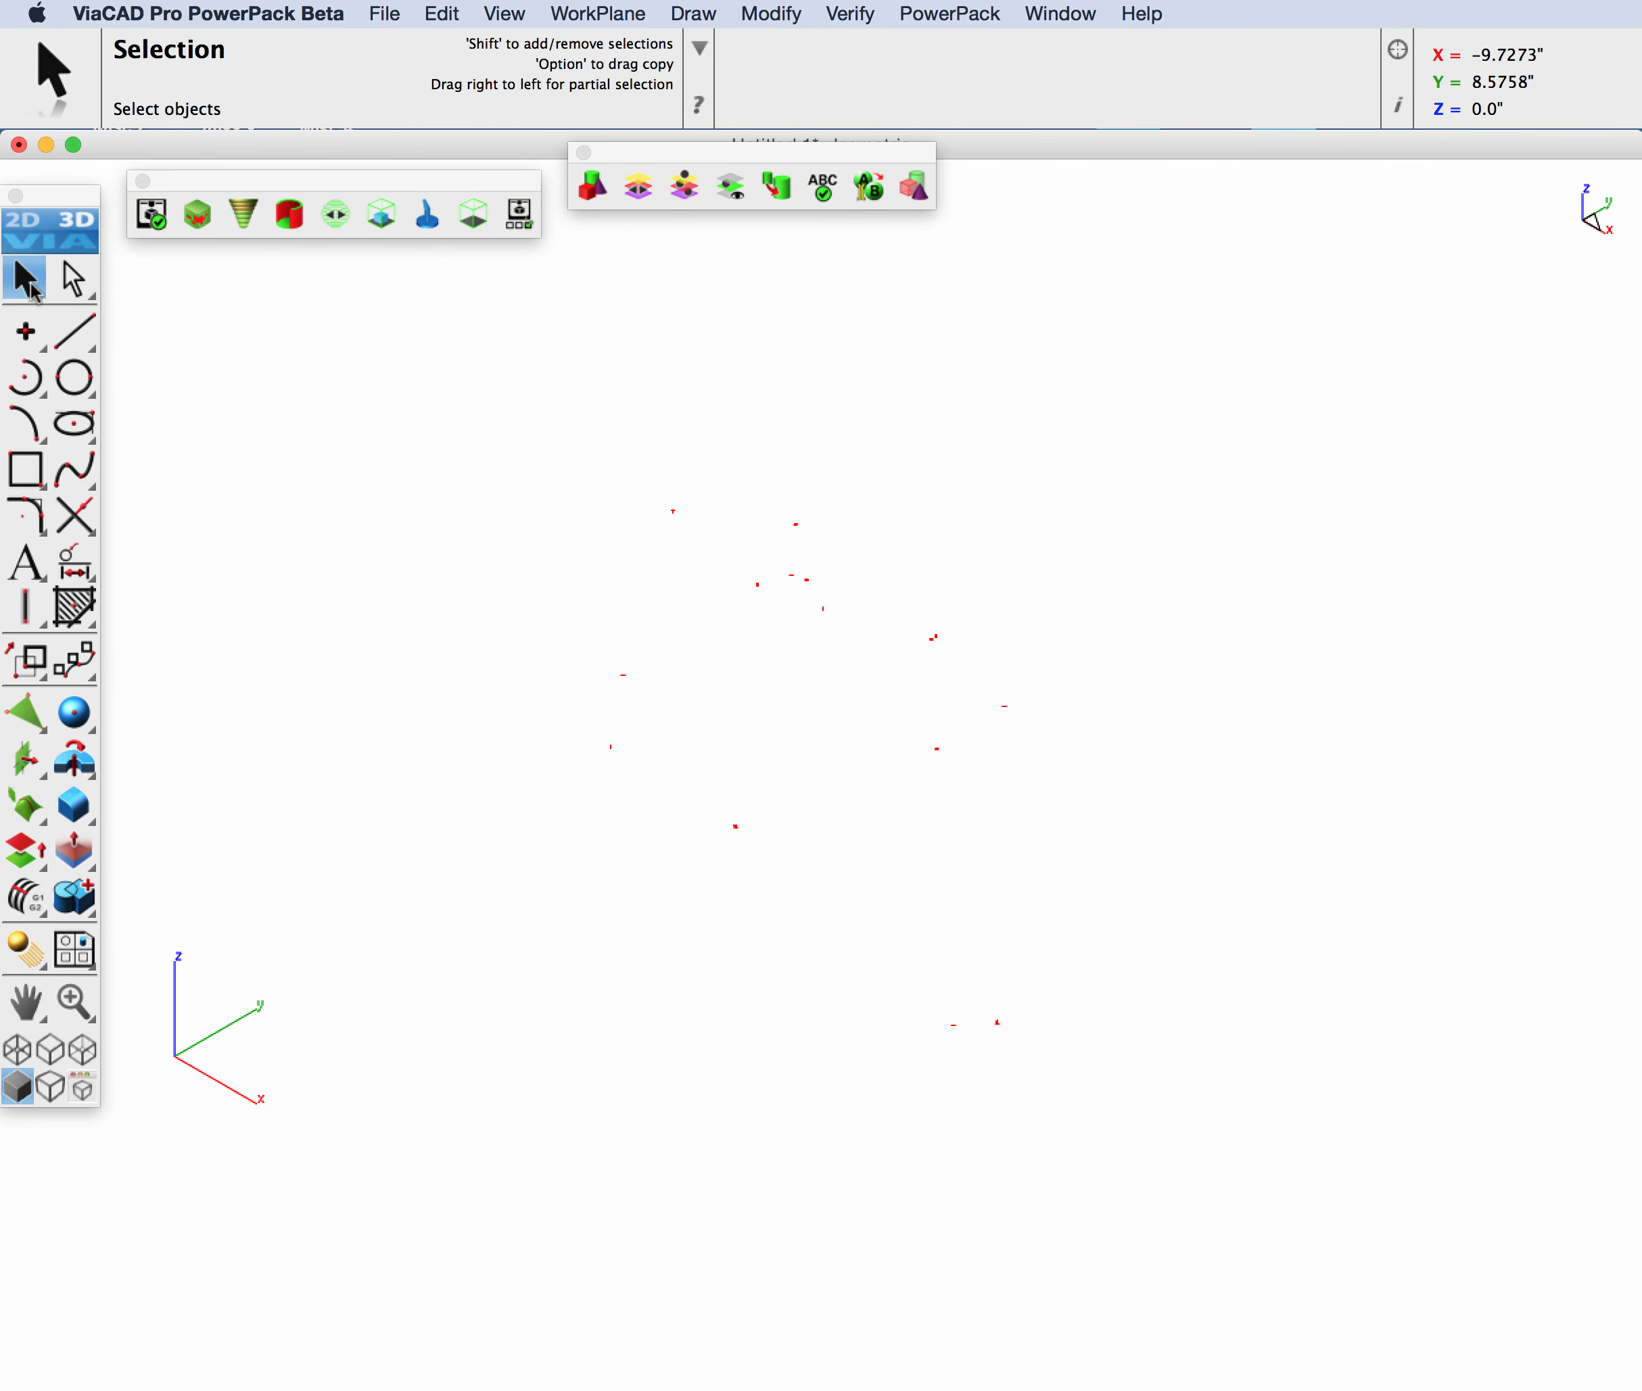
{"action": "left_click_drag", "start_coordinate": [986, 1001], "coordinate": [1020, 1063]}
{"action": "right_click", "coordinate": [1212, 718]}
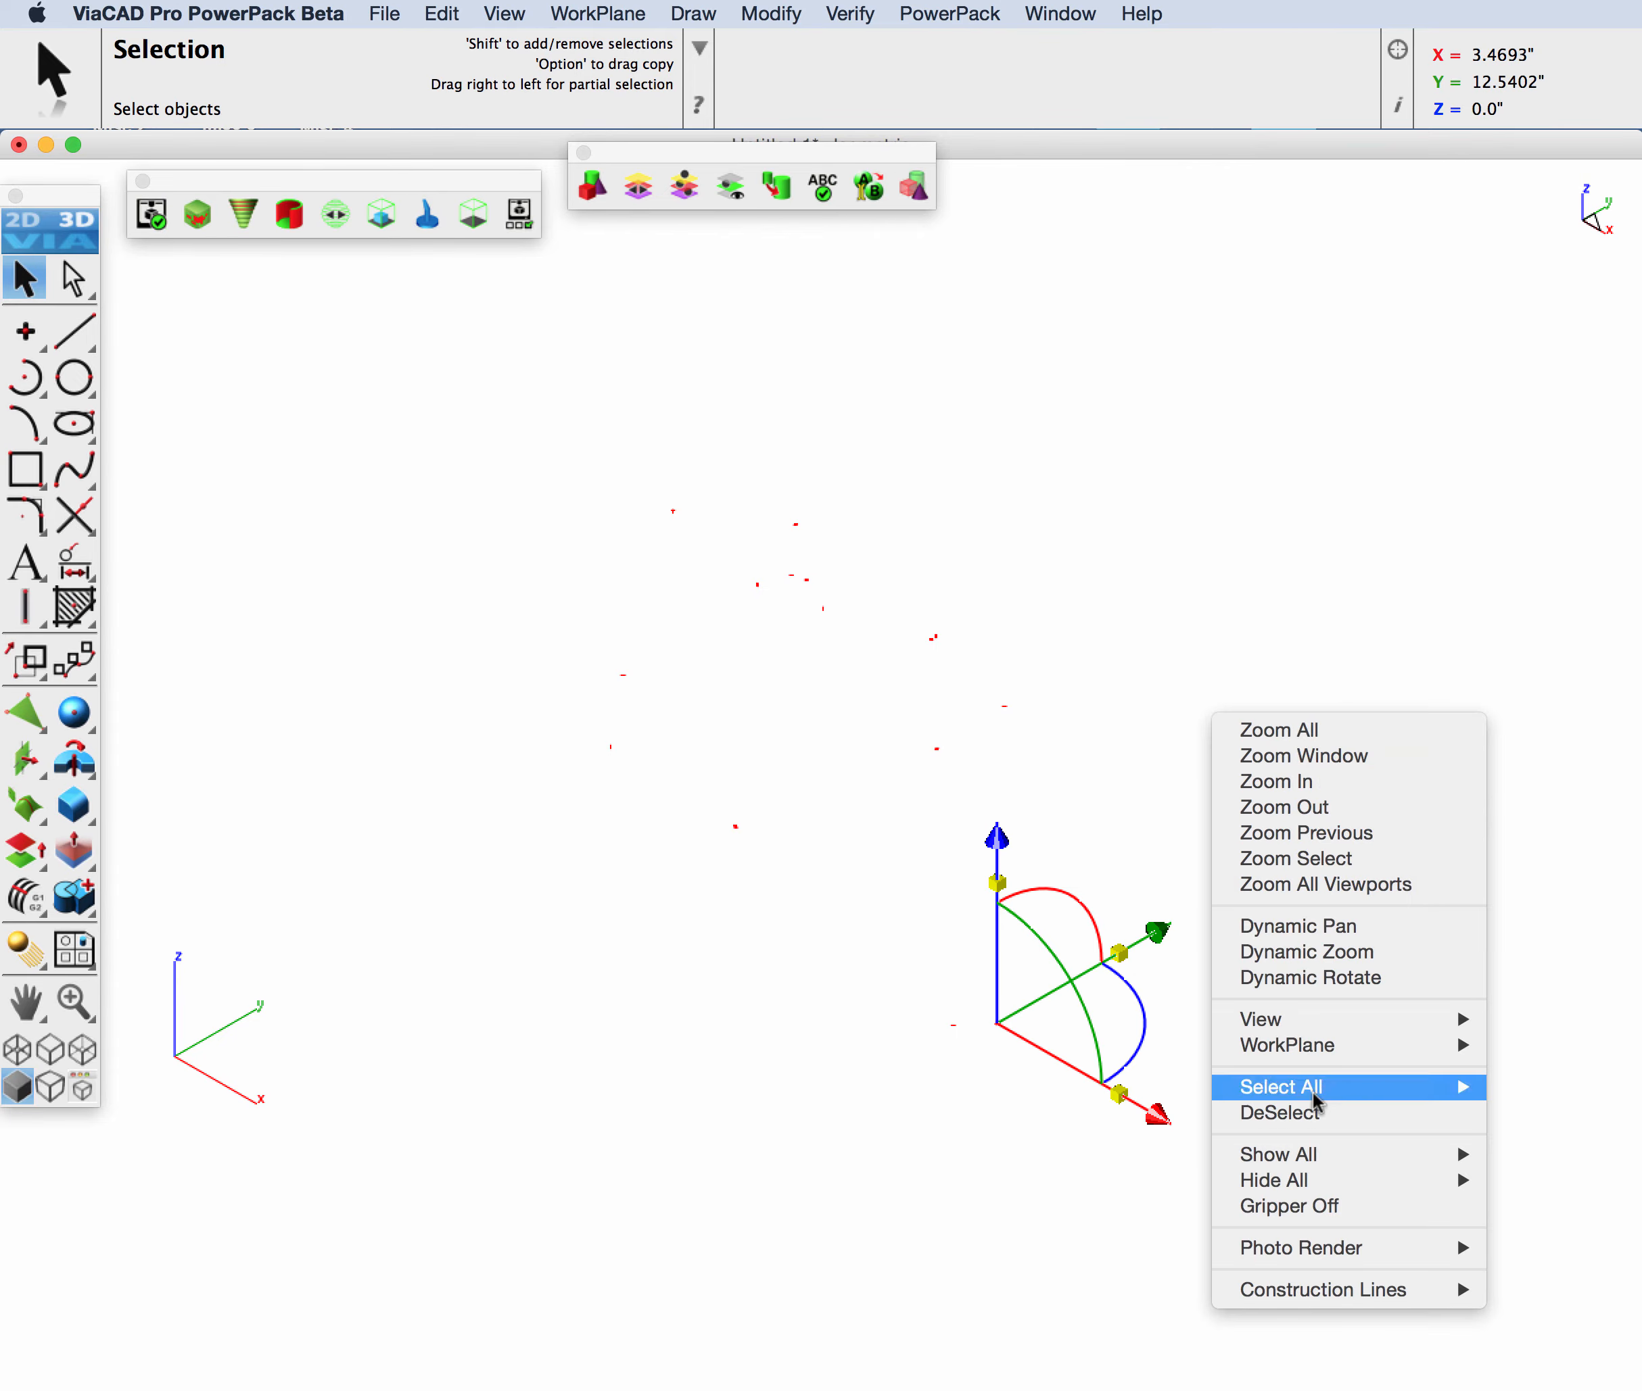
{"action": "mouse_move", "coordinate": [1351, 1158]}
{"action": "left_click", "coordinate": [1494, 1157]}
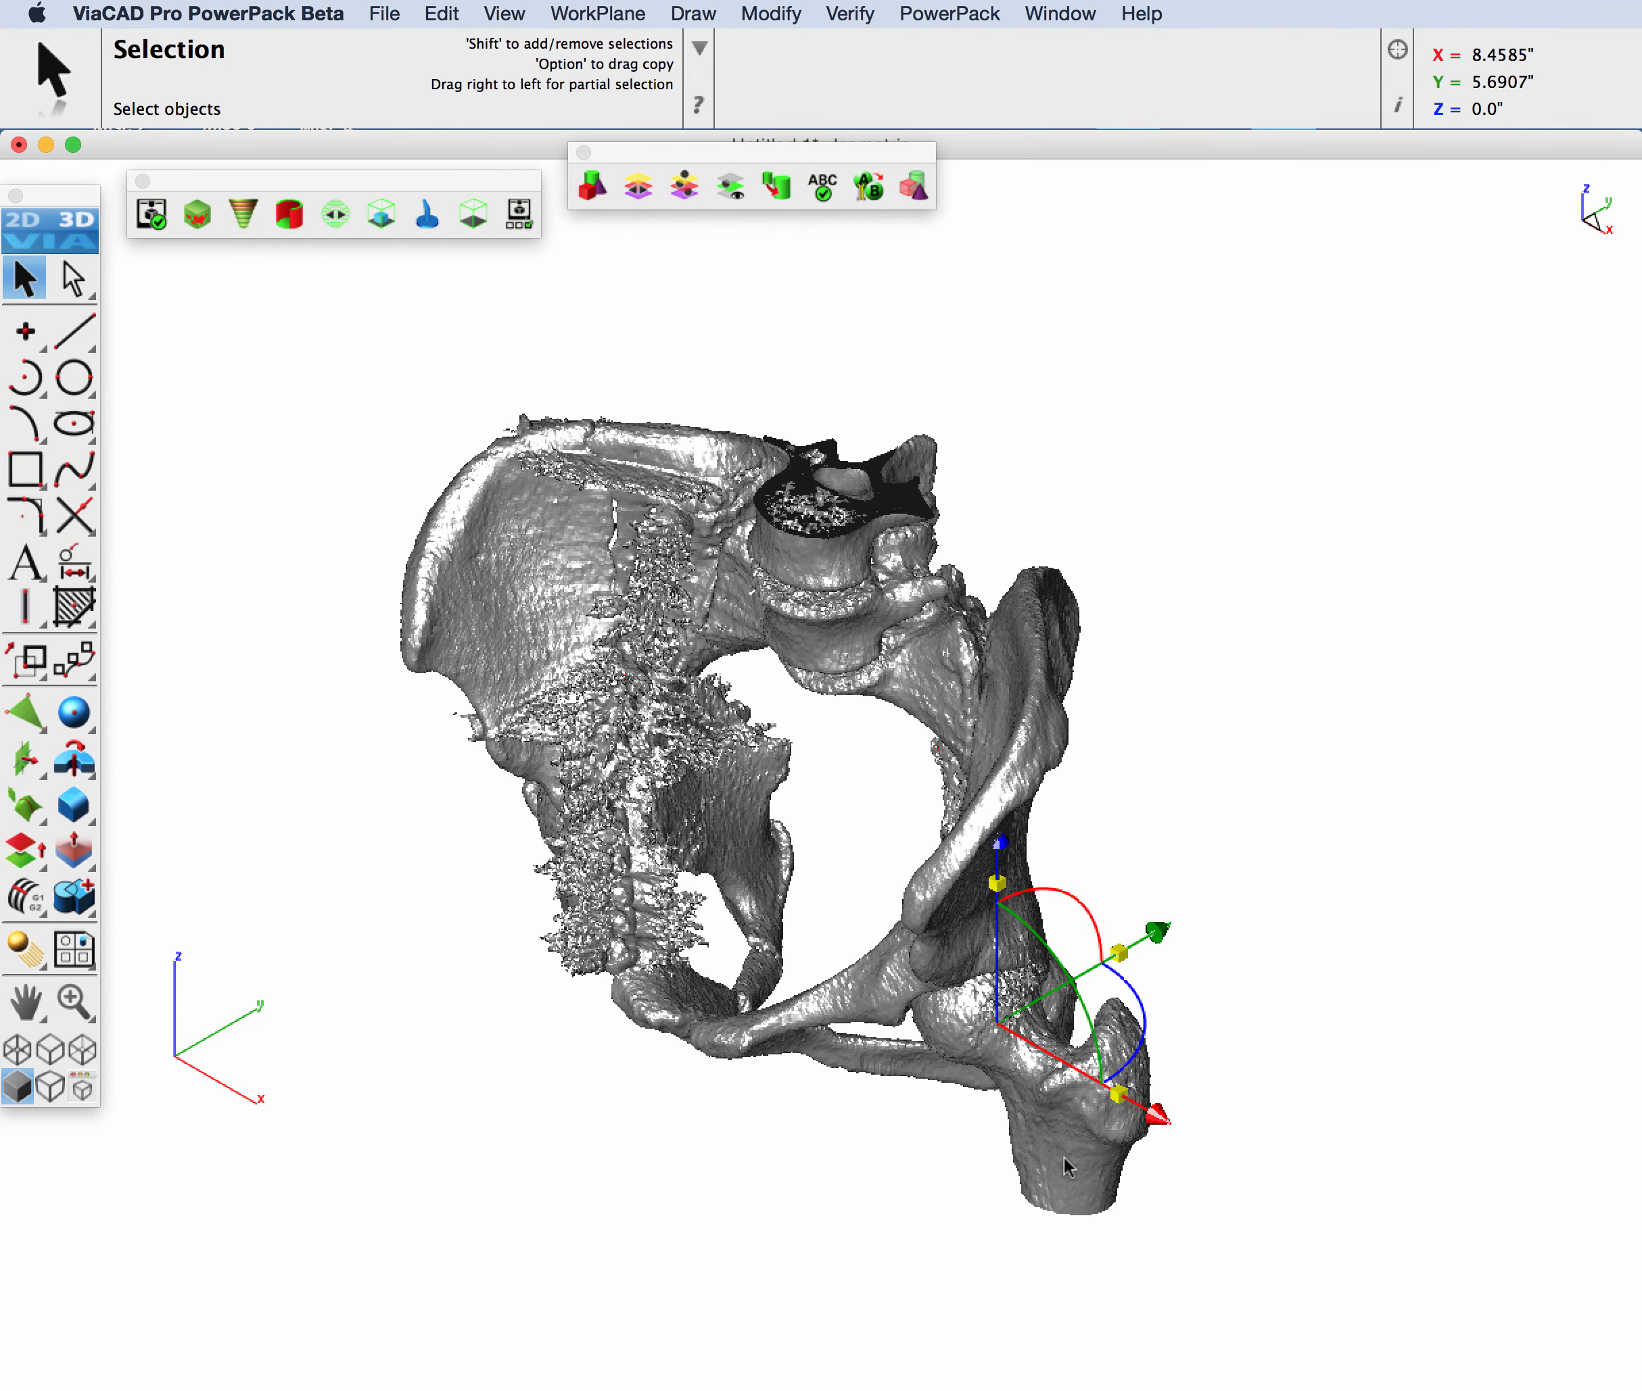
Step: Examine the mesh around the selected non-manifold edge, then return to the fitted overall view and clear the selection
{"action": "scroll", "coordinate": [1065, 1165], "scroll_direction": "up", "scroll_amount": 15}
{"action": "scroll", "coordinate": [1042, 1031], "scroll_direction": "up", "scroll_amount": 3}
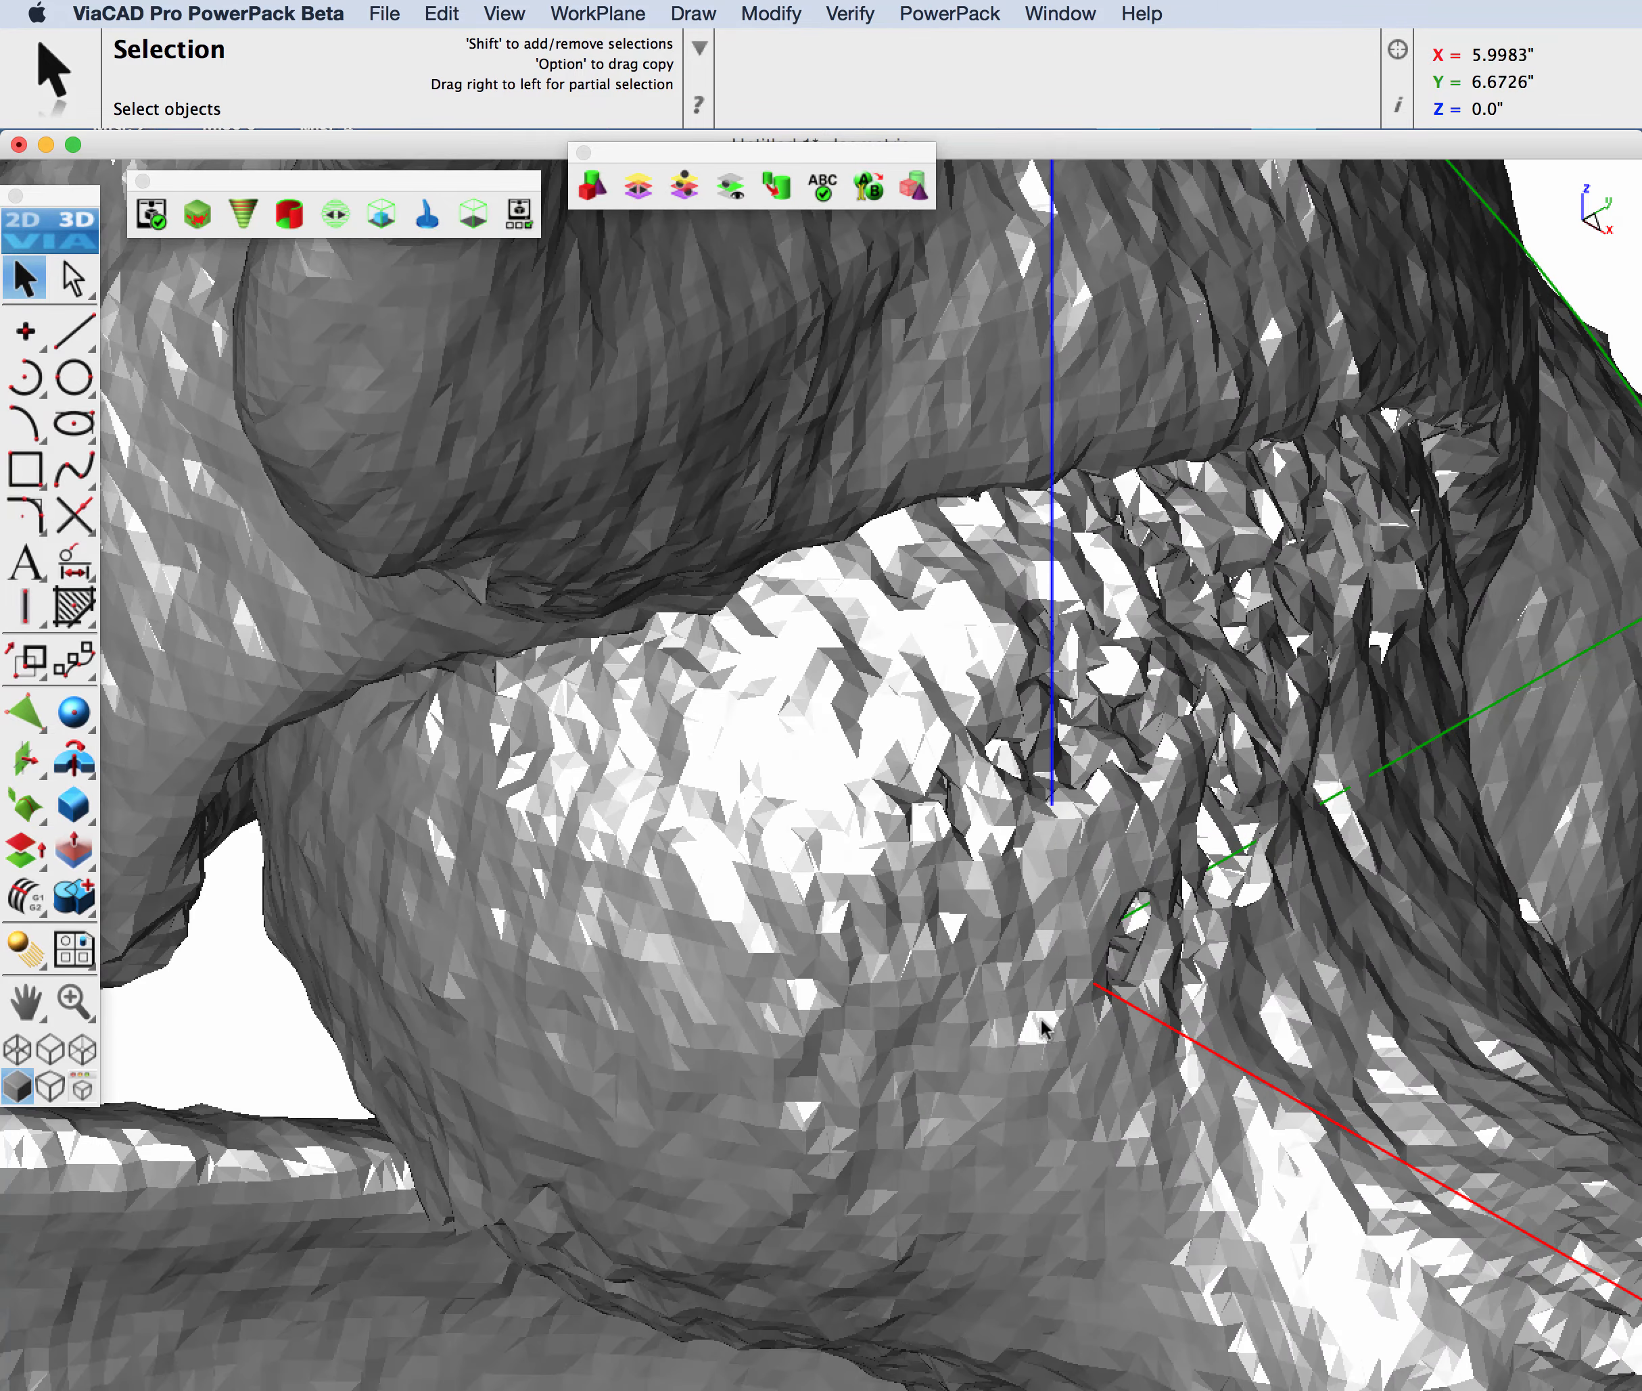
{"action": "middle_click_drag", "start_coordinate": [1246, 982], "coordinate": [964, 996]}
{"action": "middle_click_drag", "start_coordinate": [1081, 946], "coordinate": [1230, 982]}
{"action": "key", "text": "super+7"}
{"action": "left_click", "coordinate": [1037, 447]}
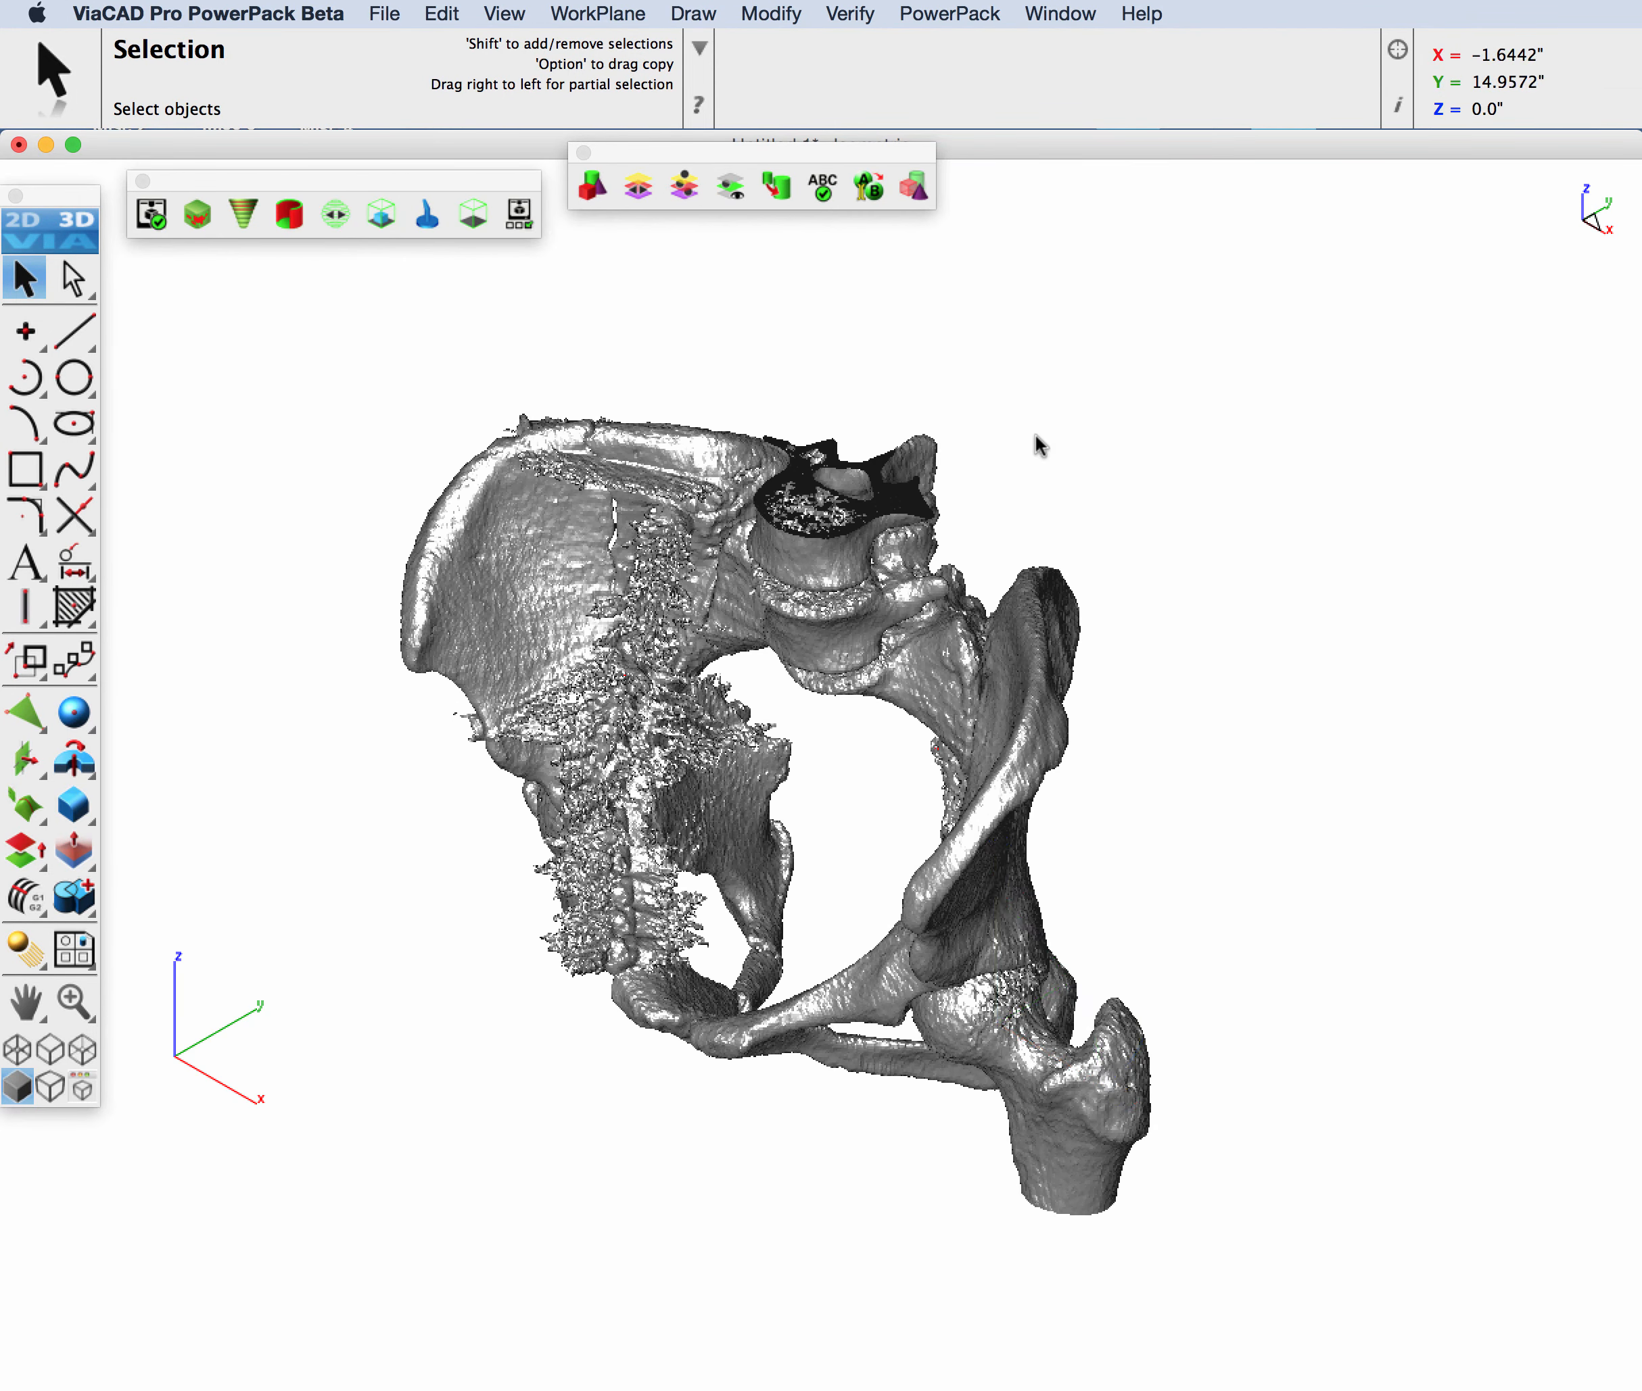